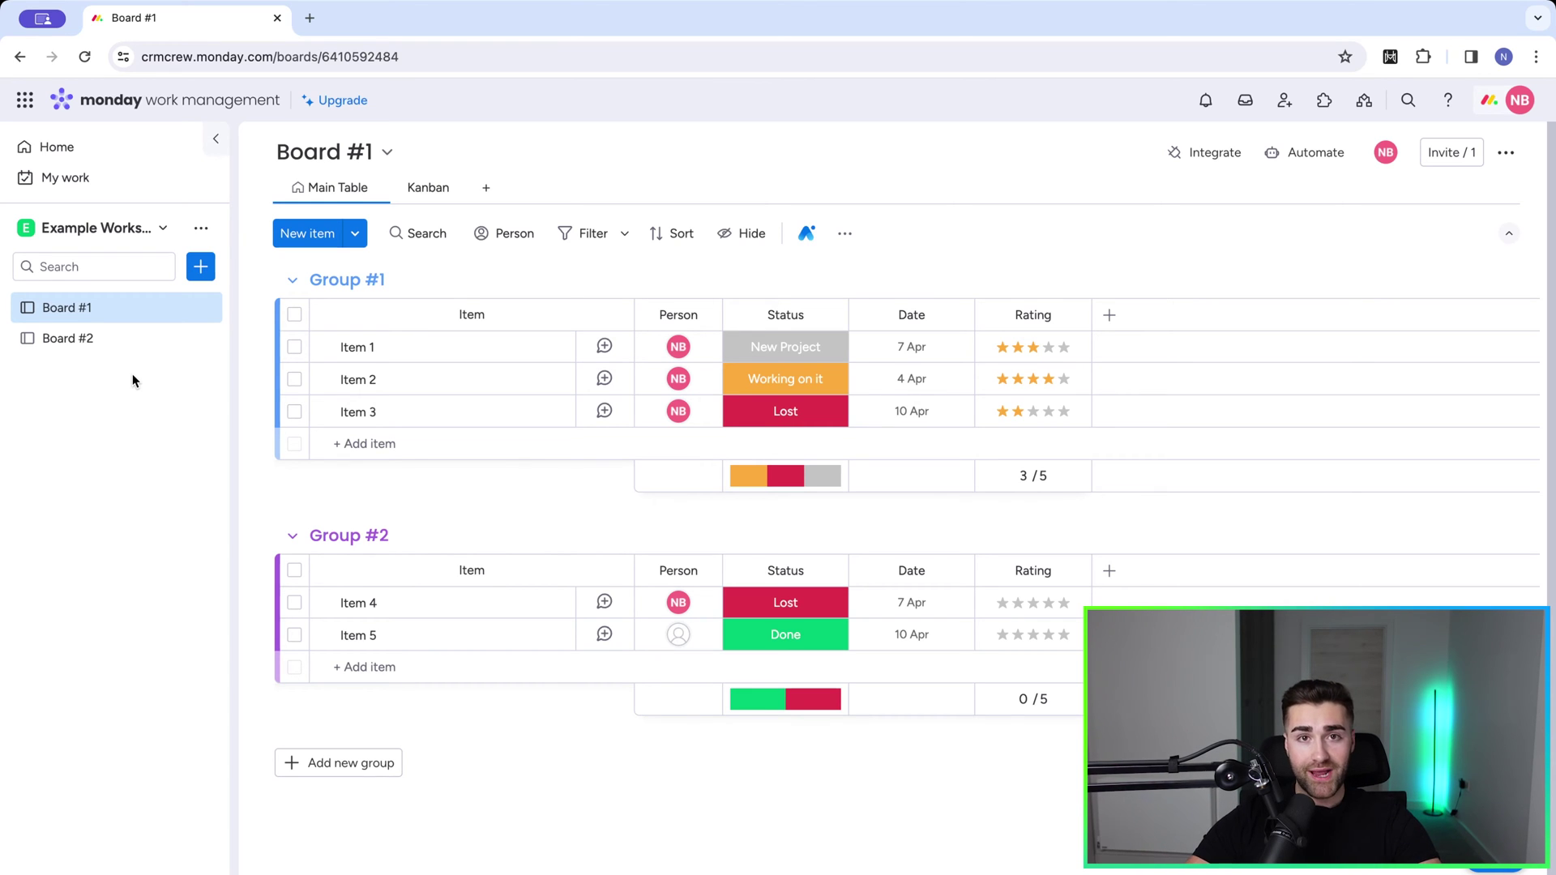
Start a new dashboard from the + menu and name it 'Example Dashboard'.
click(201, 268)
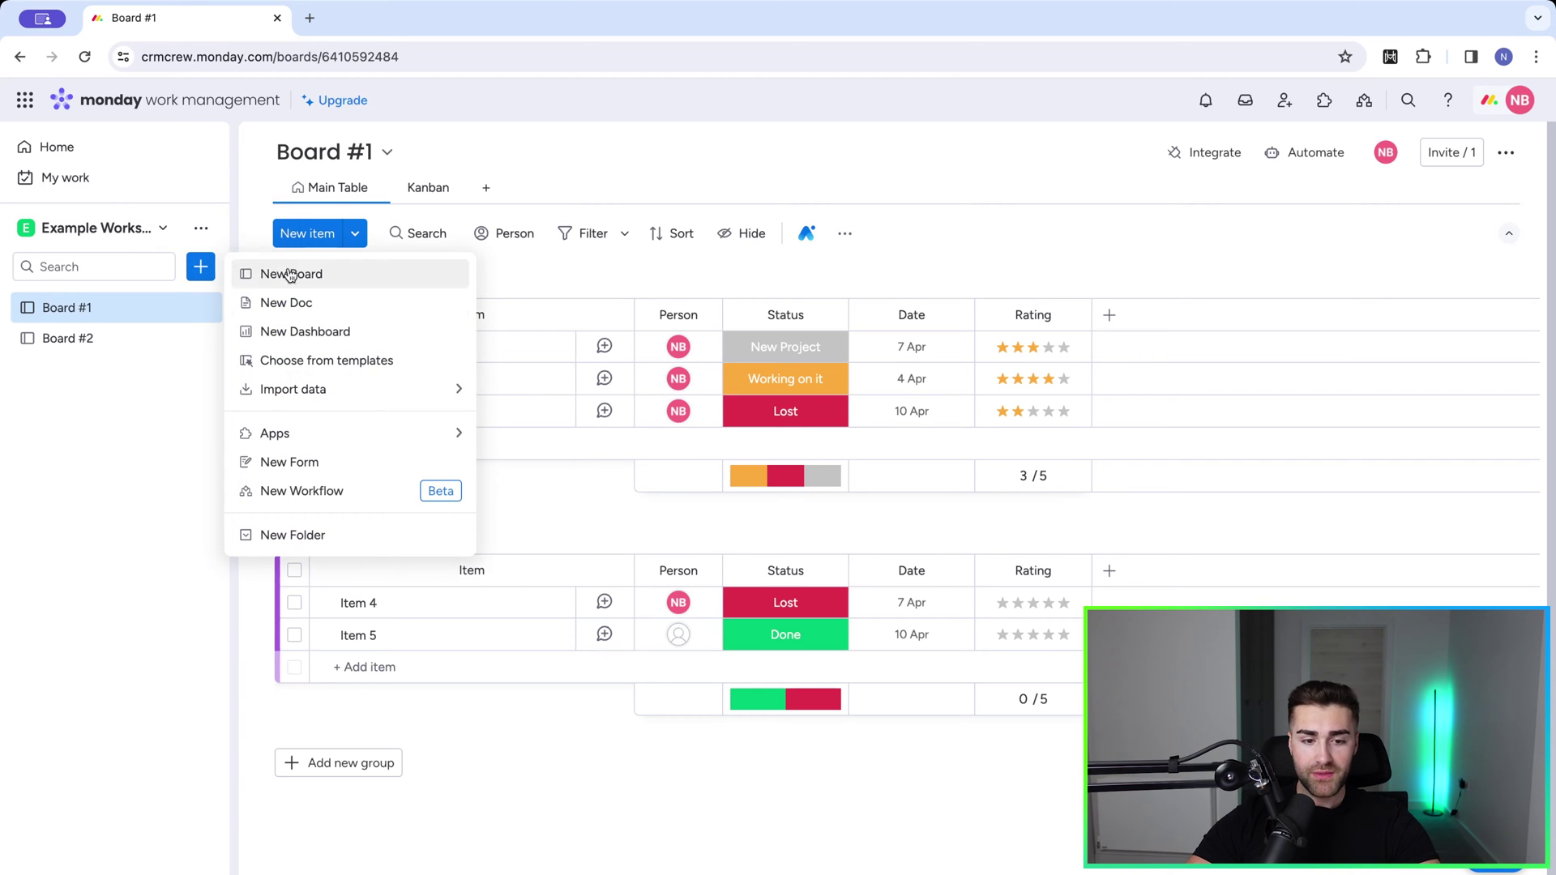
click(322, 332)
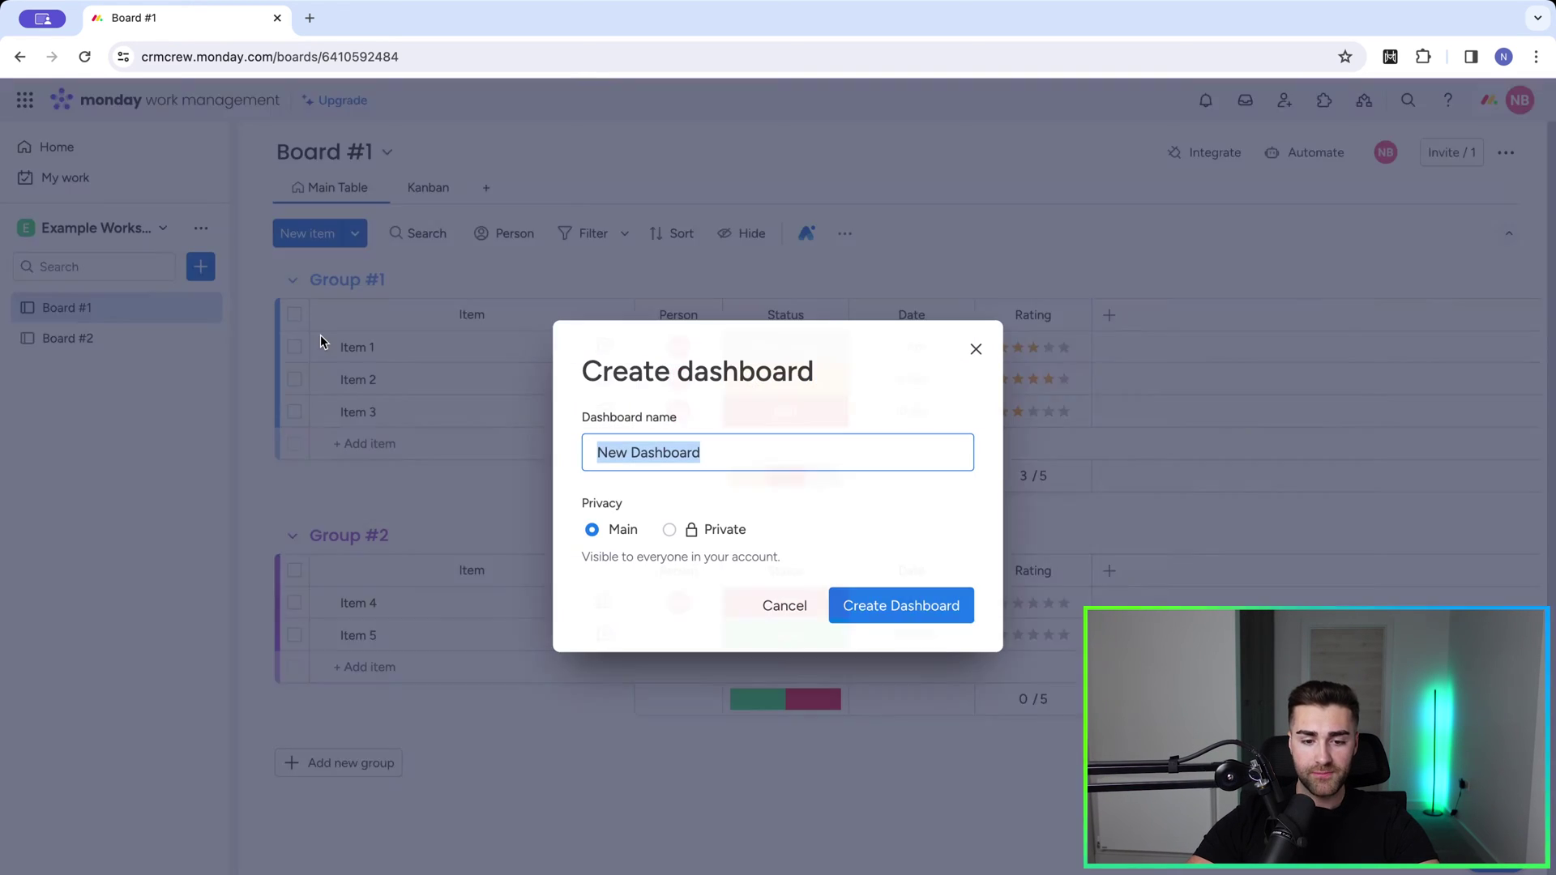
text(Example)
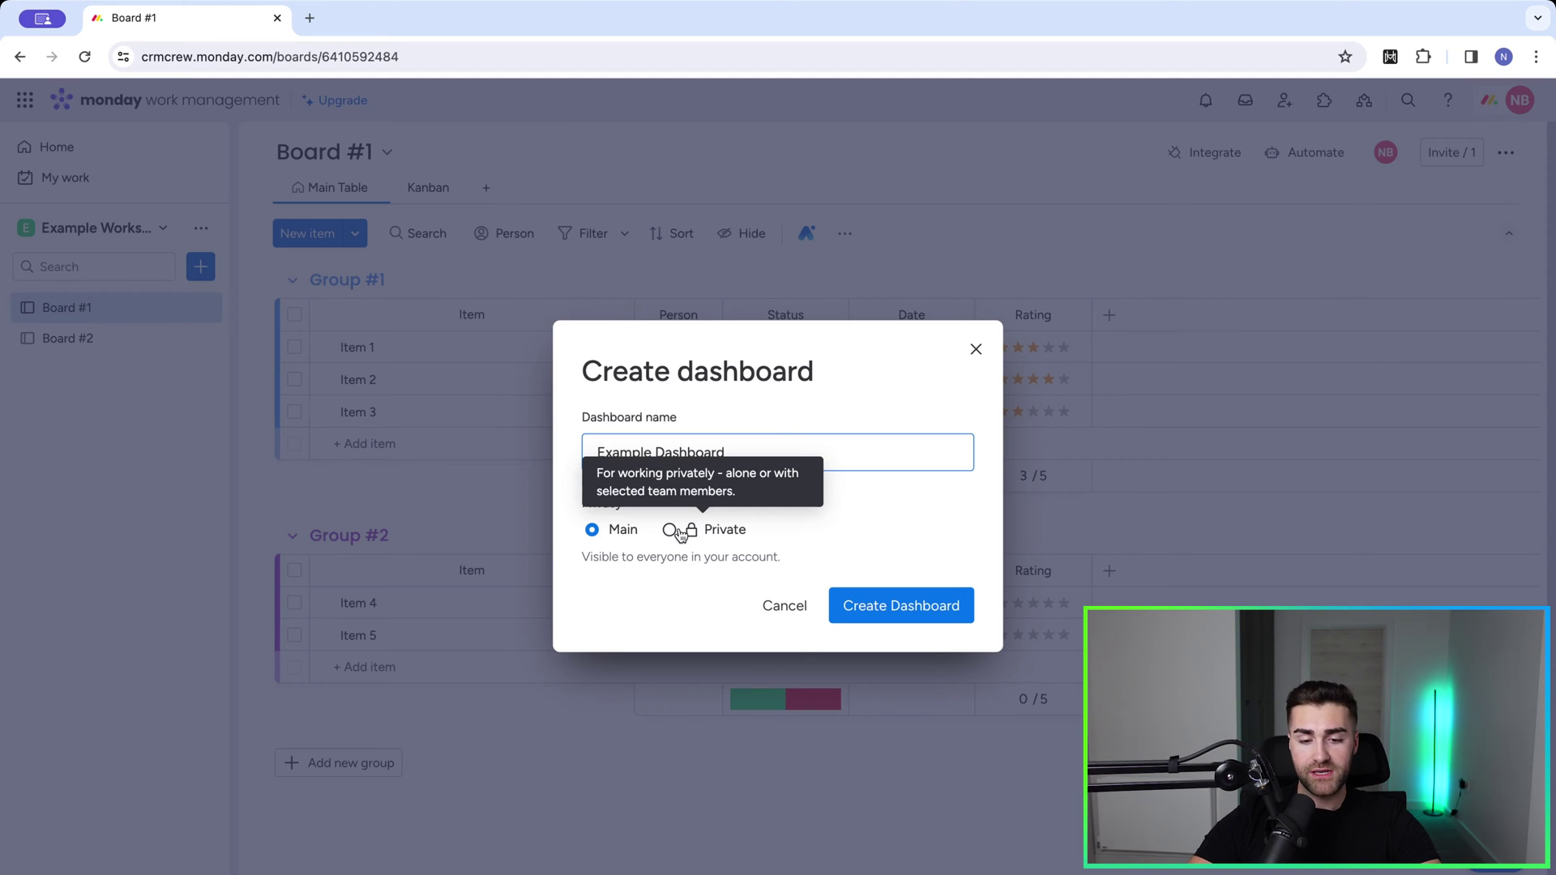
Create the dashboard and connect Board #1 and Board #2 as its data sources.
click(860, 609)
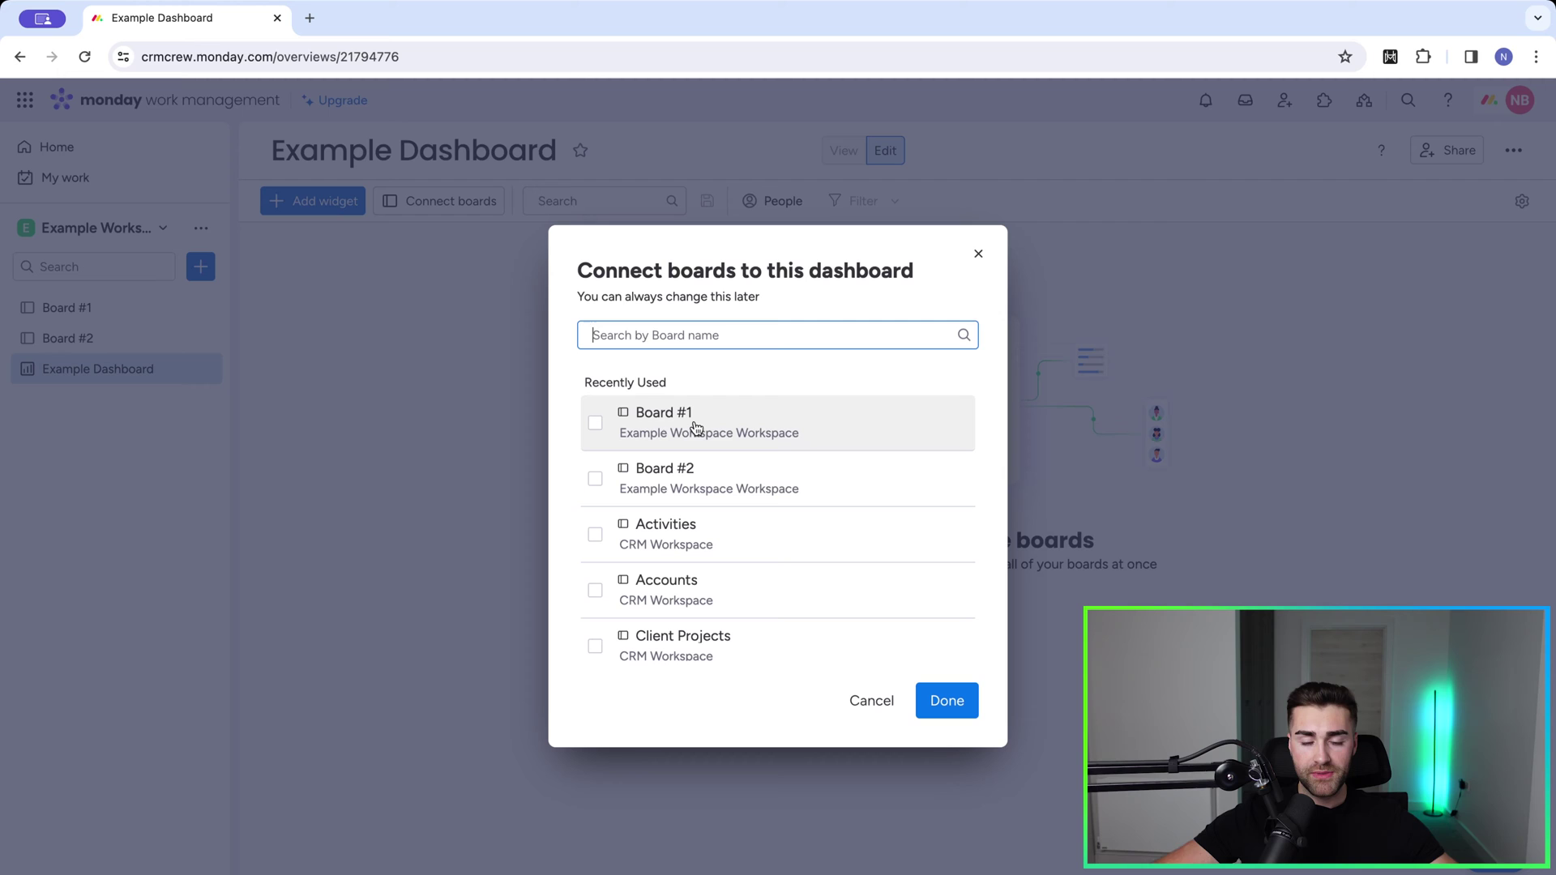
click(695, 427)
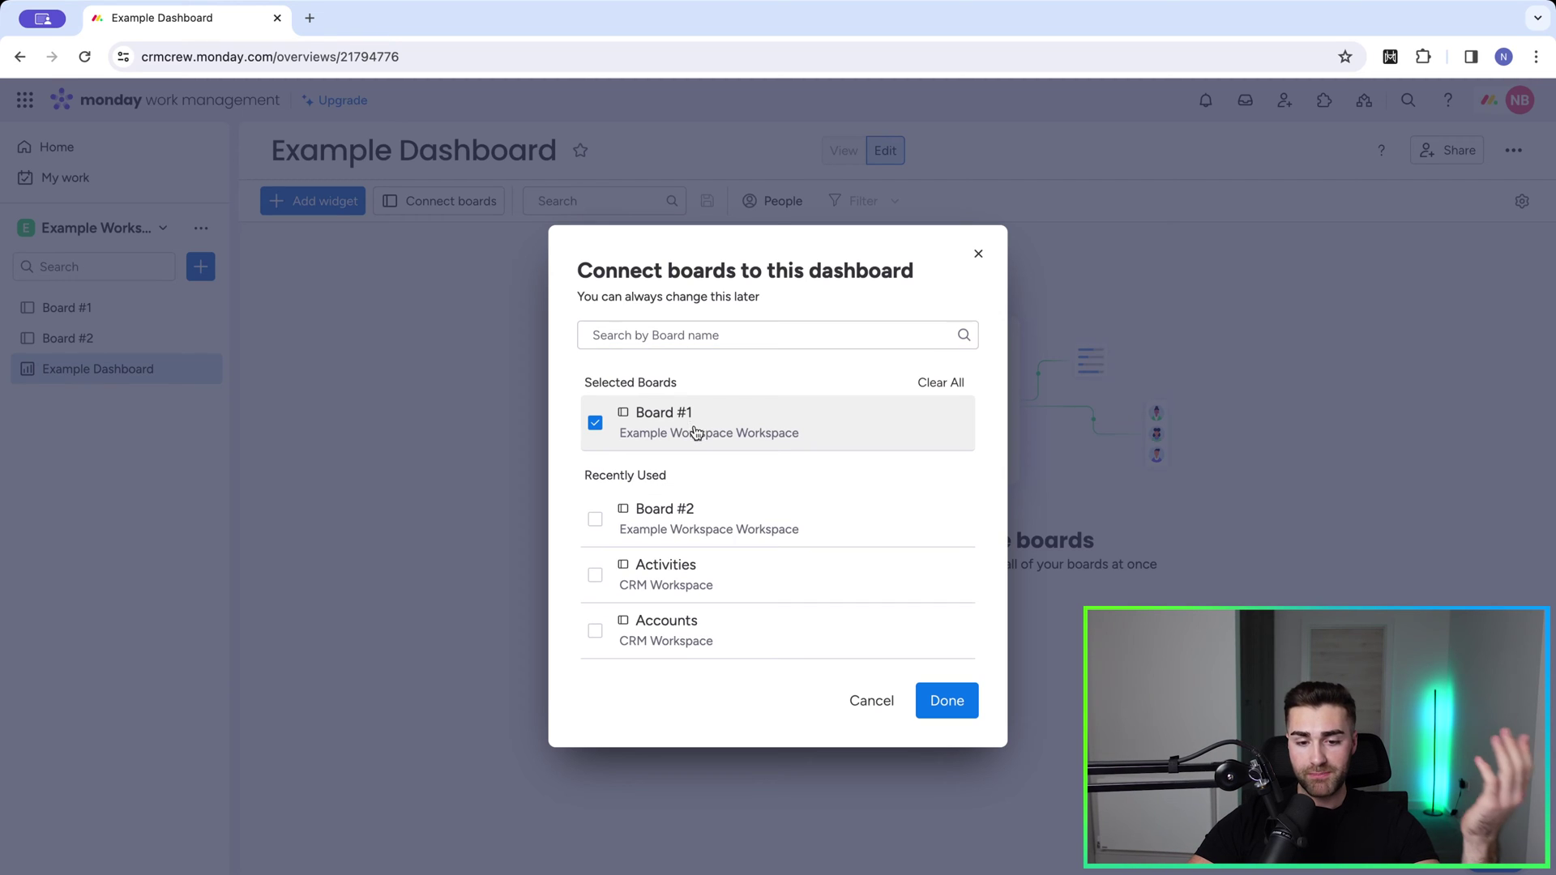
click(675, 524)
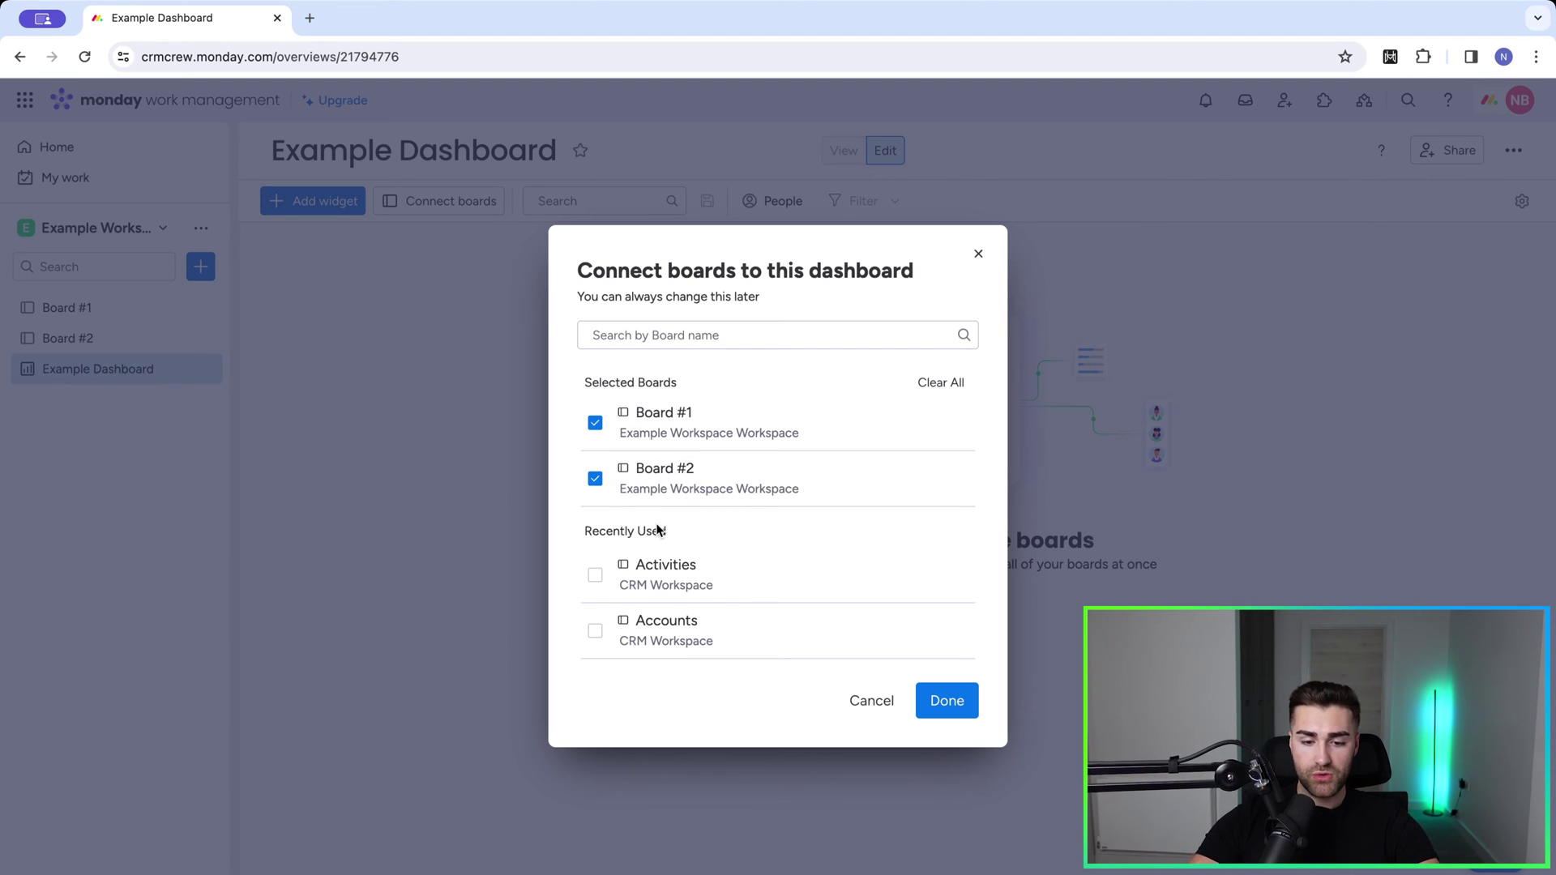
click(947, 702)
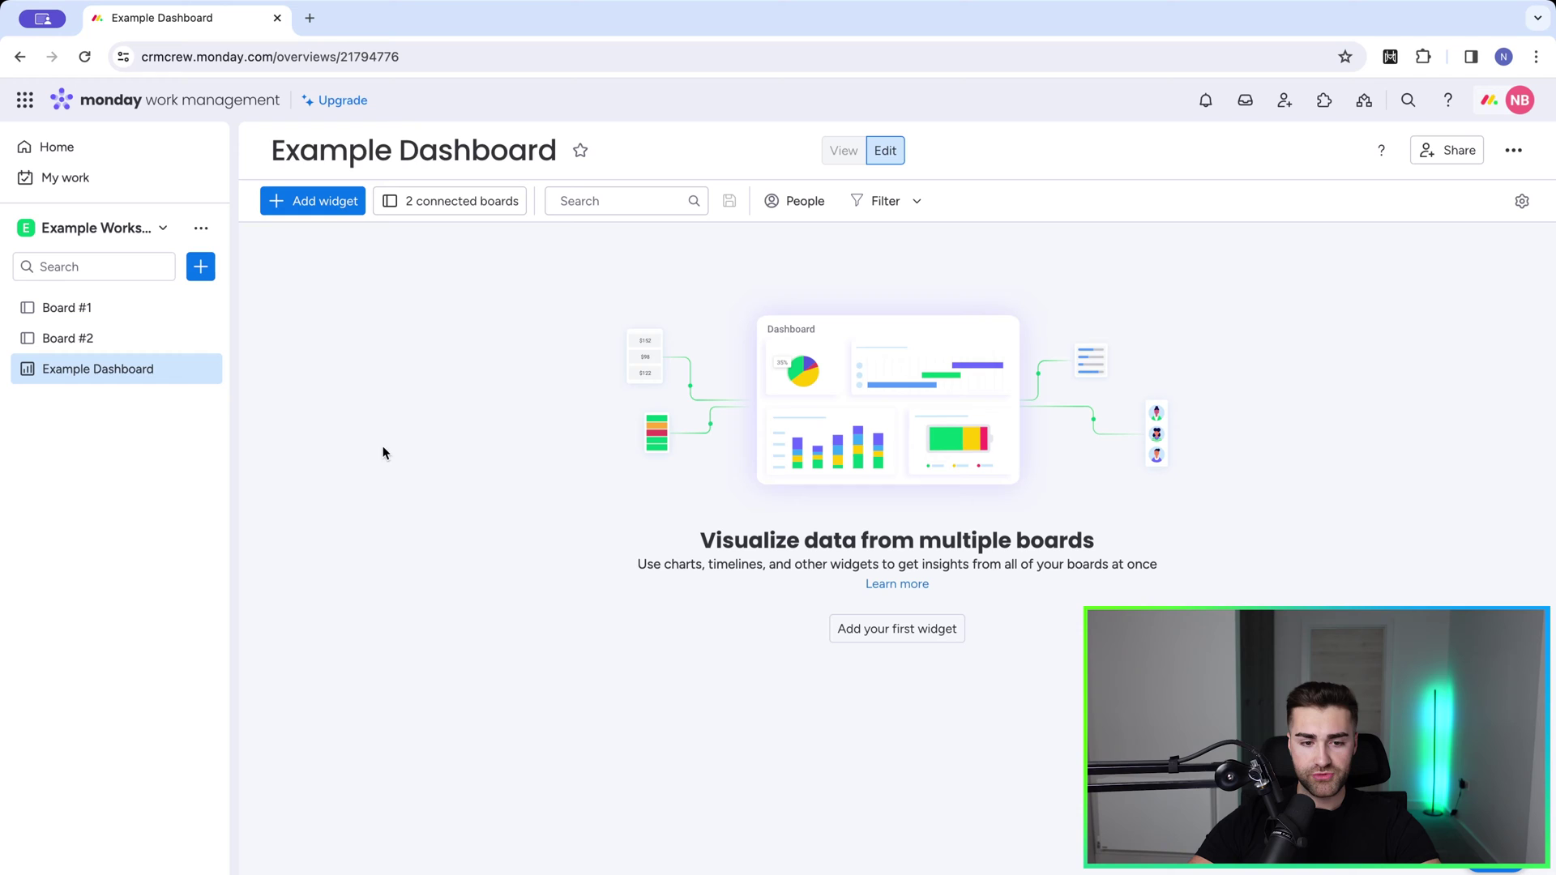
Add the Chart widget, found by searching 'chart' in the Widgets Center.
click(301, 204)
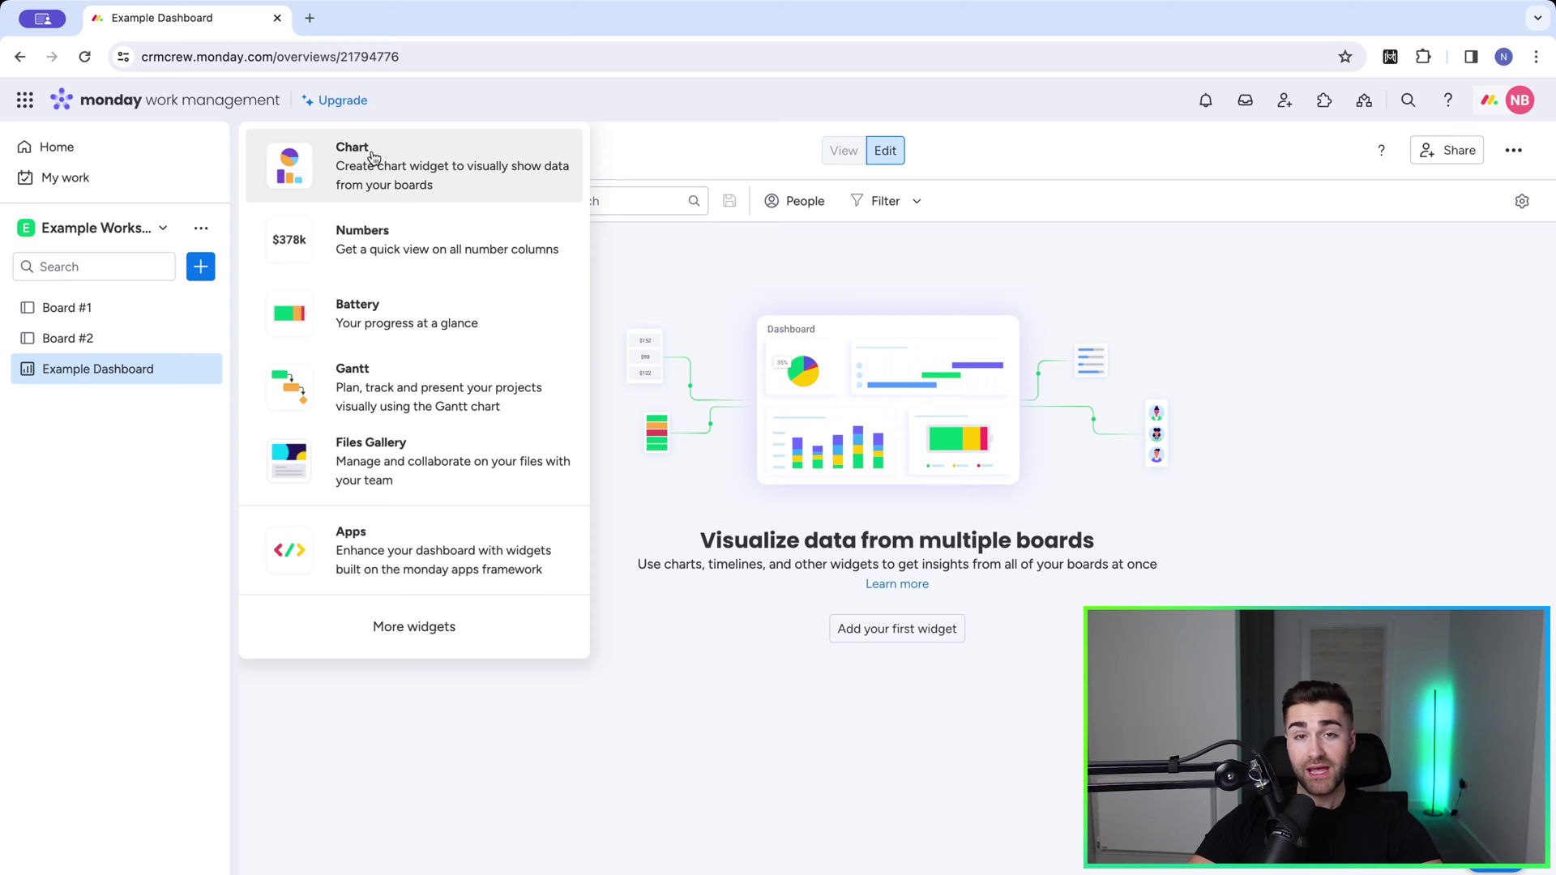
click(455, 644)
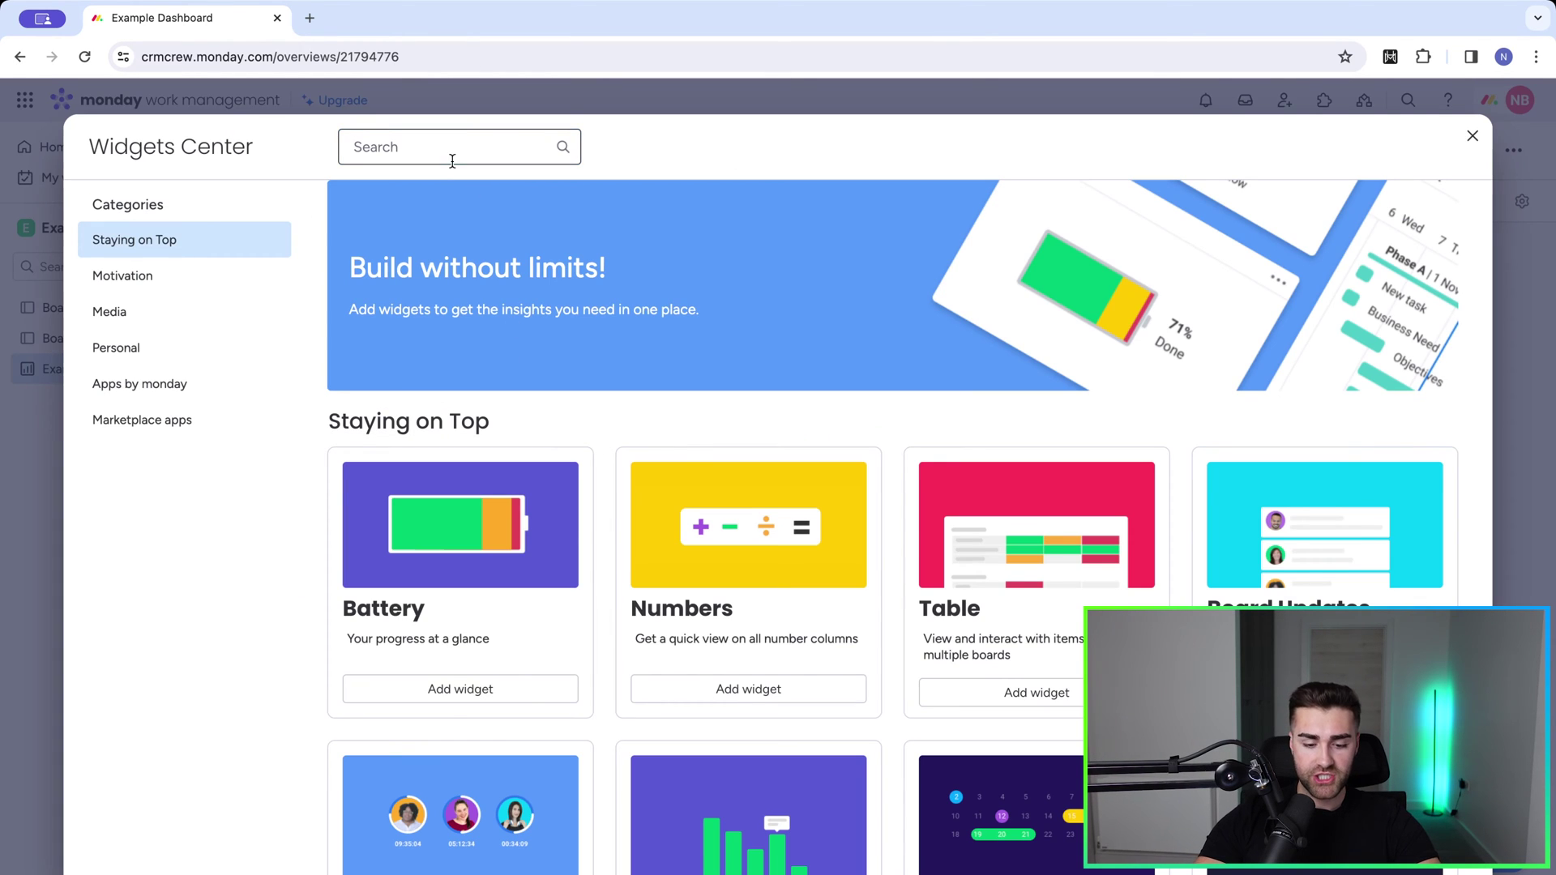
text(chart)
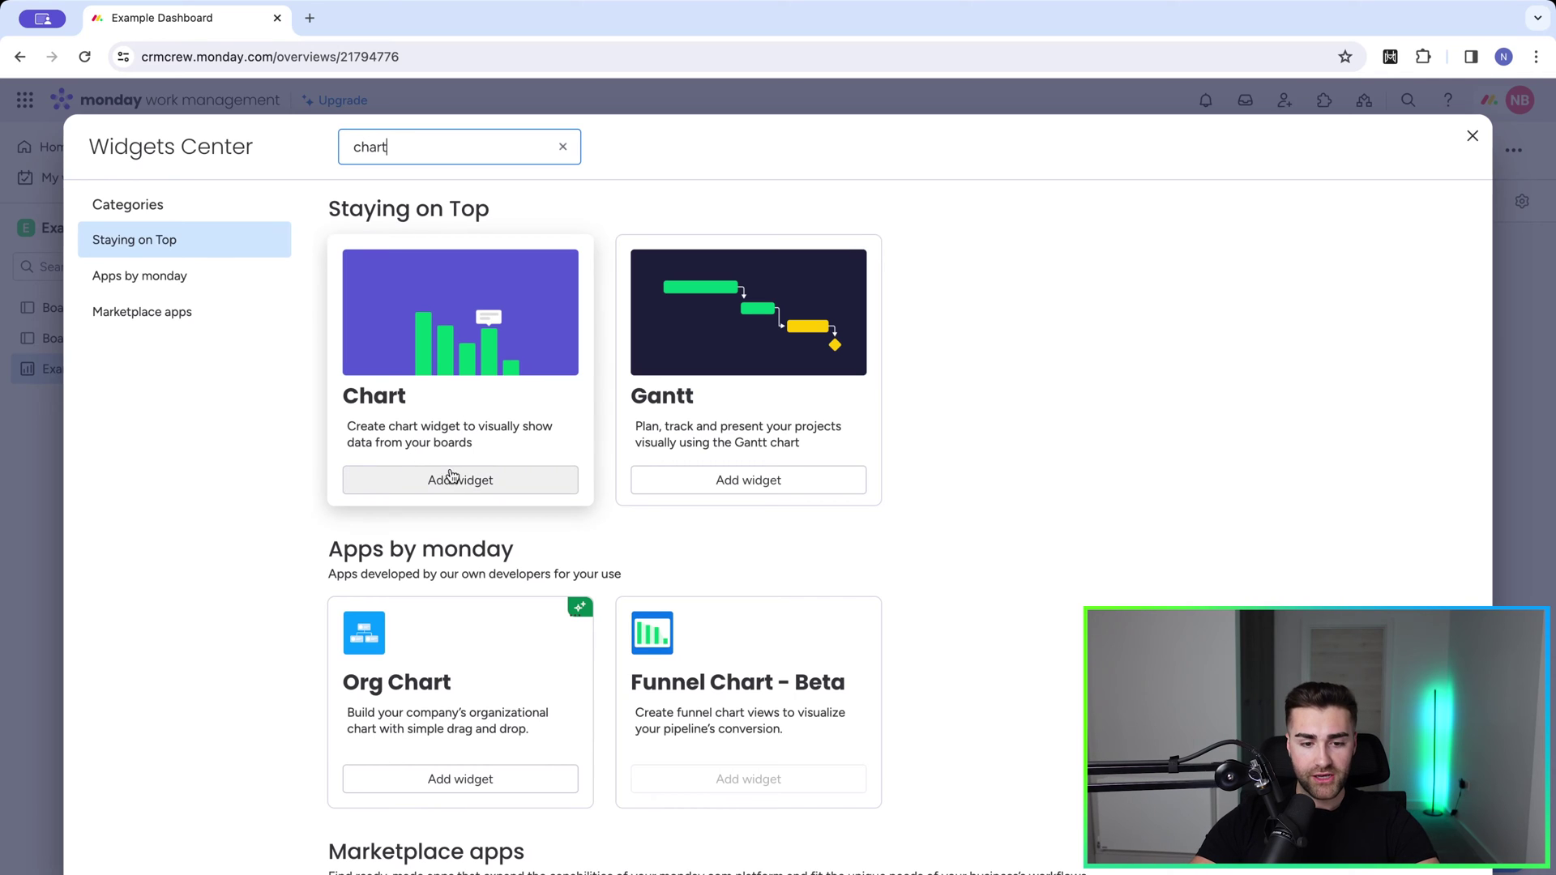
click(425, 481)
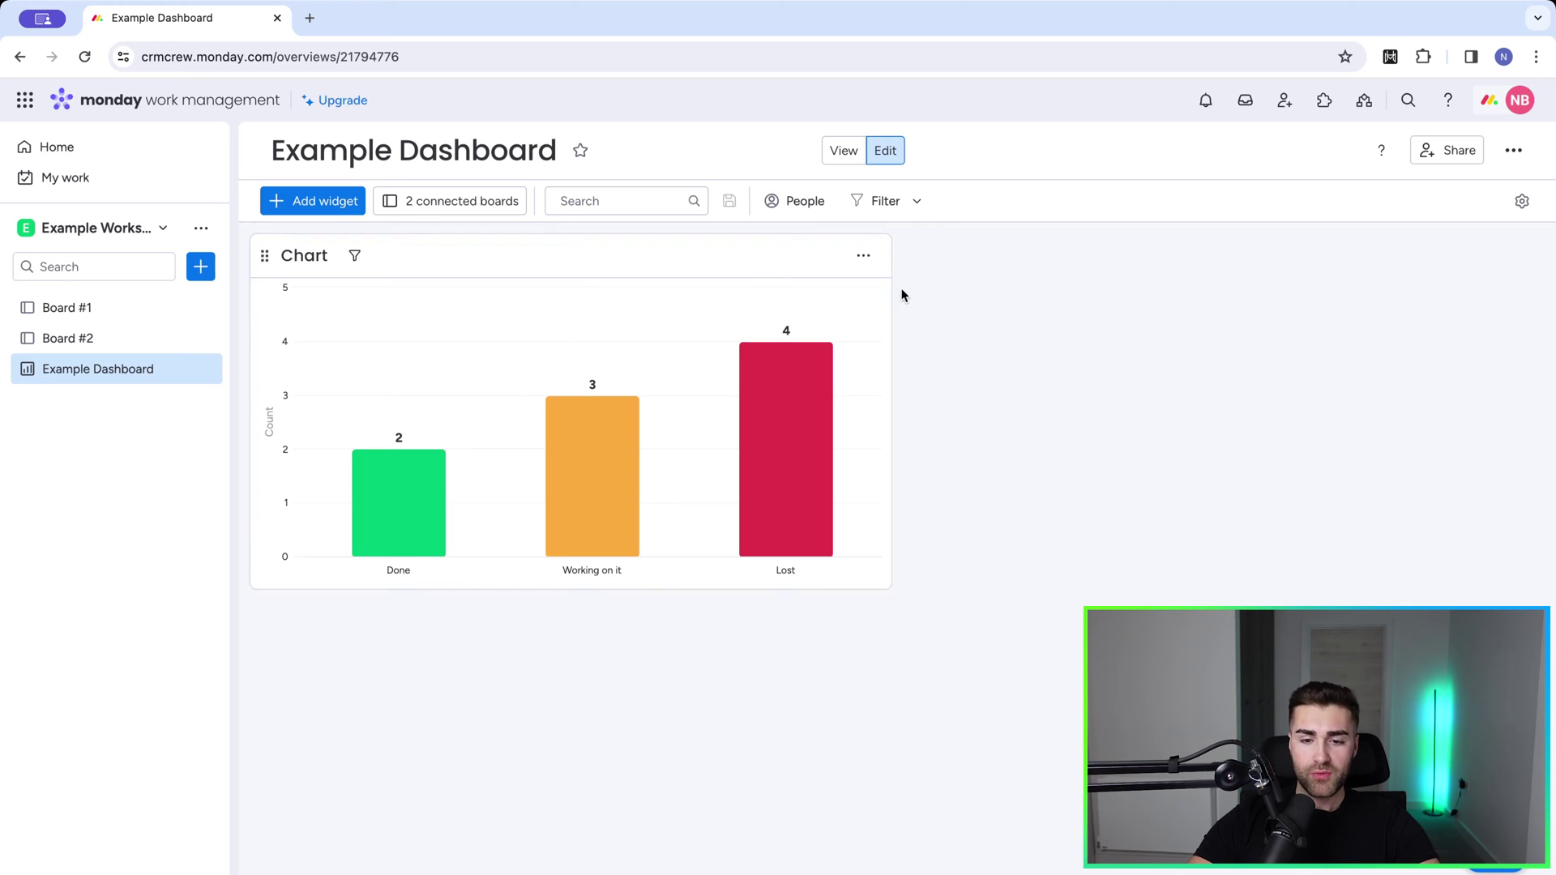
Dock the Chart widget so it expands to fill the dashboard page.
click(863, 256)
click(893, 417)
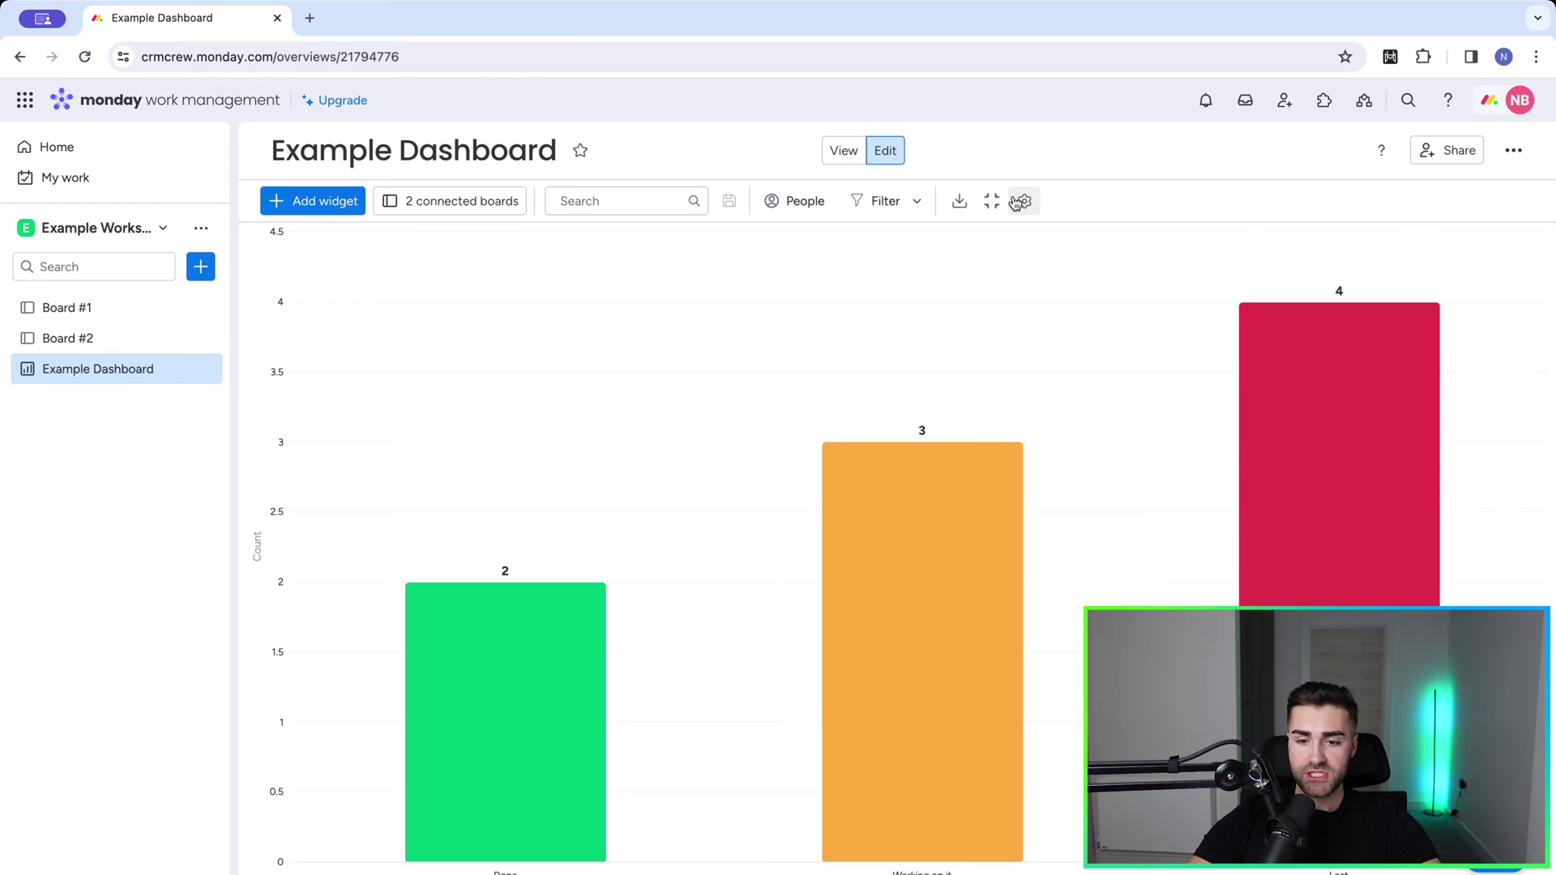
In the chart settings, try Pie, Bar and Line types before settling on Stacked Bar.
click(1026, 204)
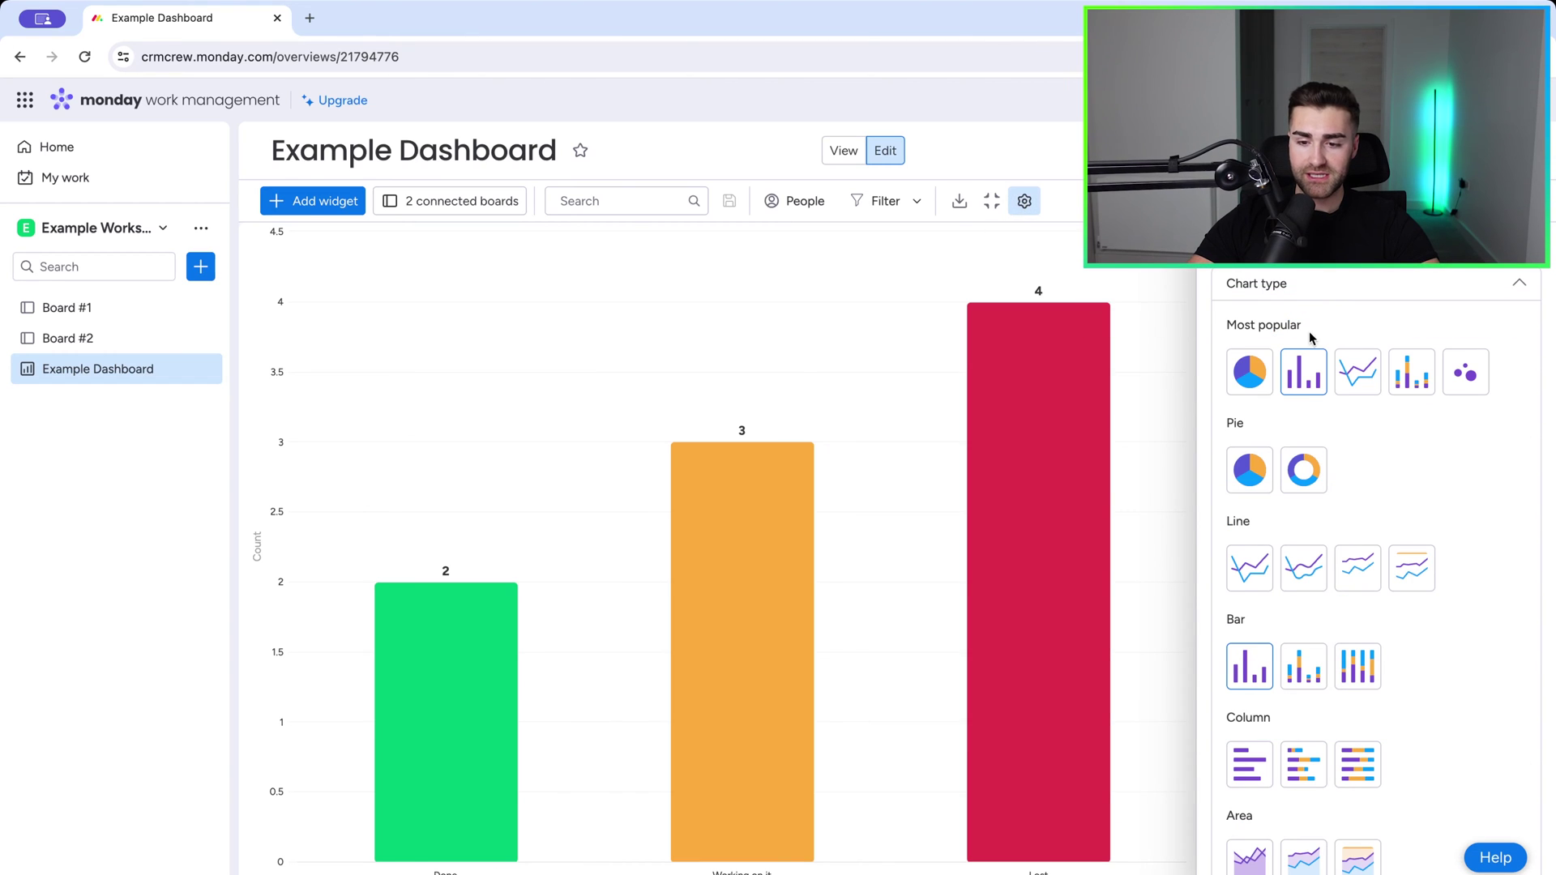
scroll(1311, 423, down, 7)
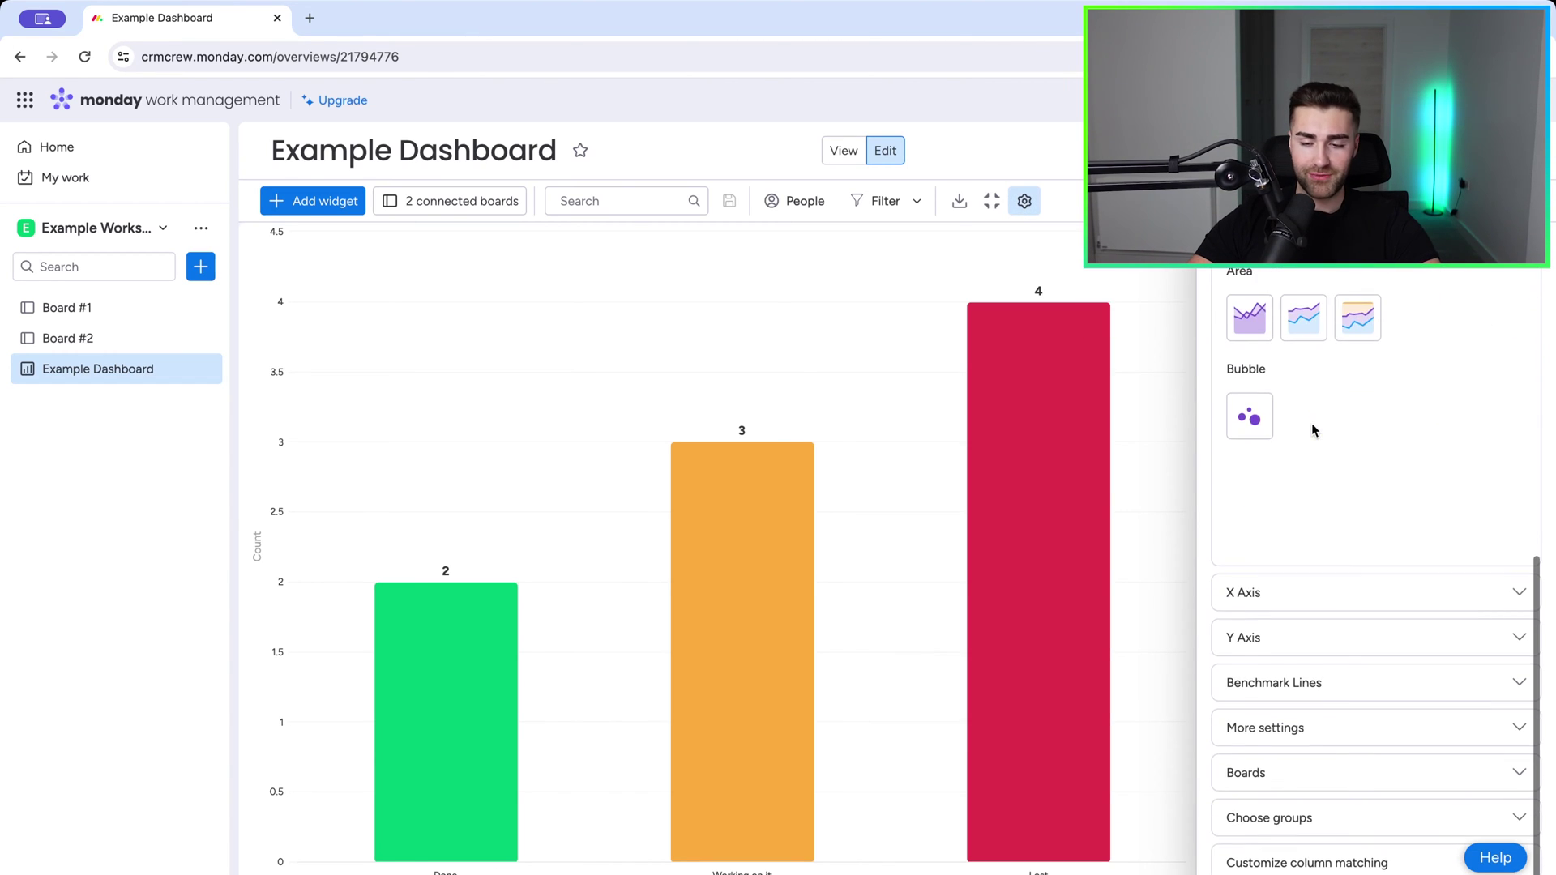
scroll(1311, 423, up, 7)
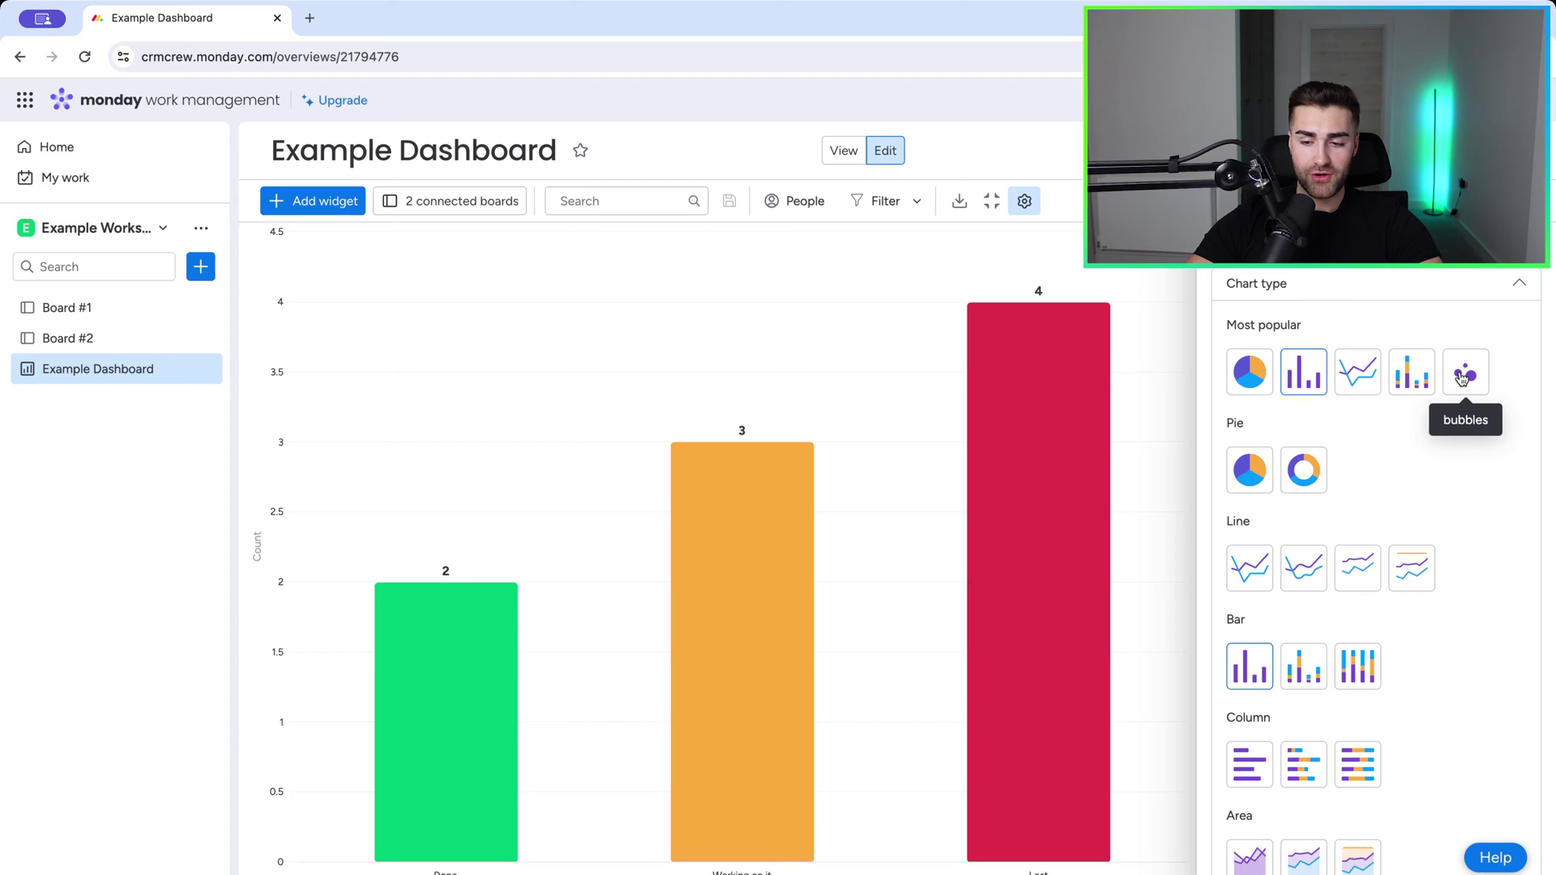
click(1239, 372)
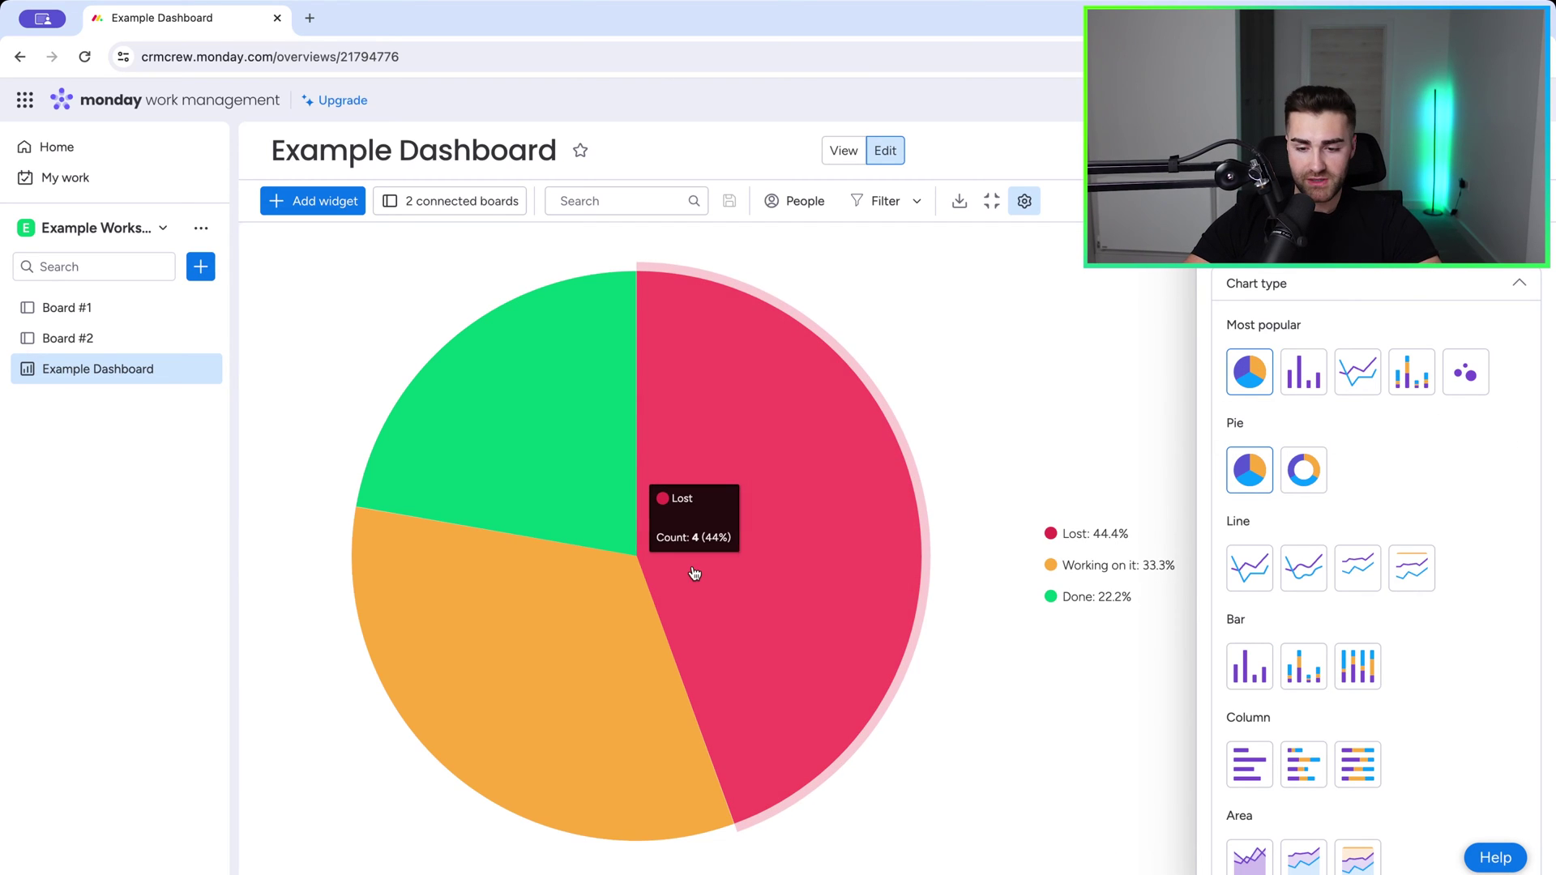
click(1299, 372)
click(1357, 371)
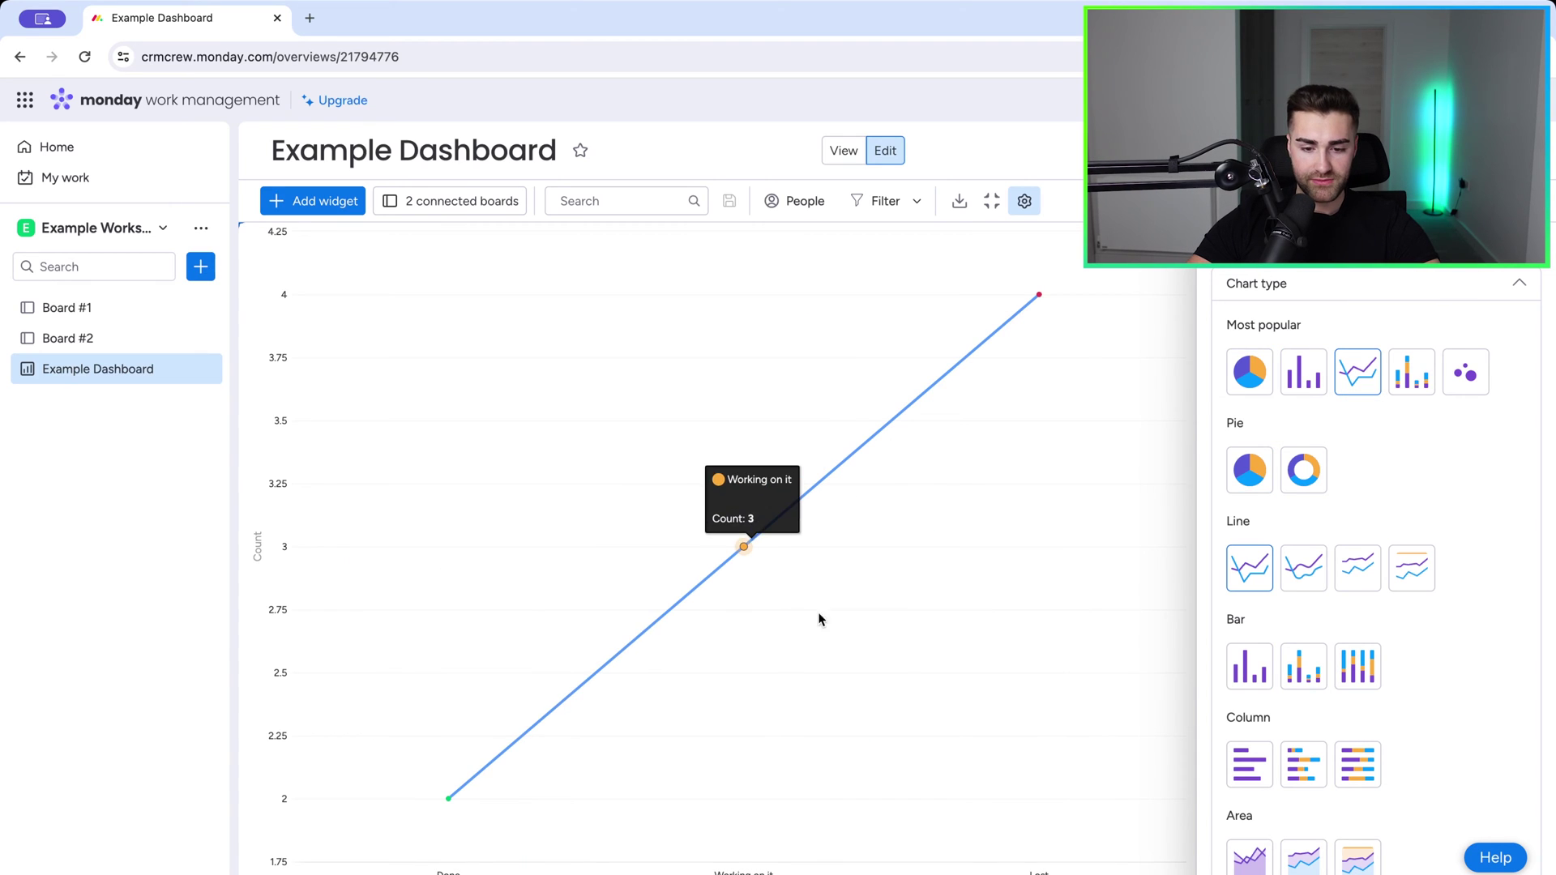
click(1399, 381)
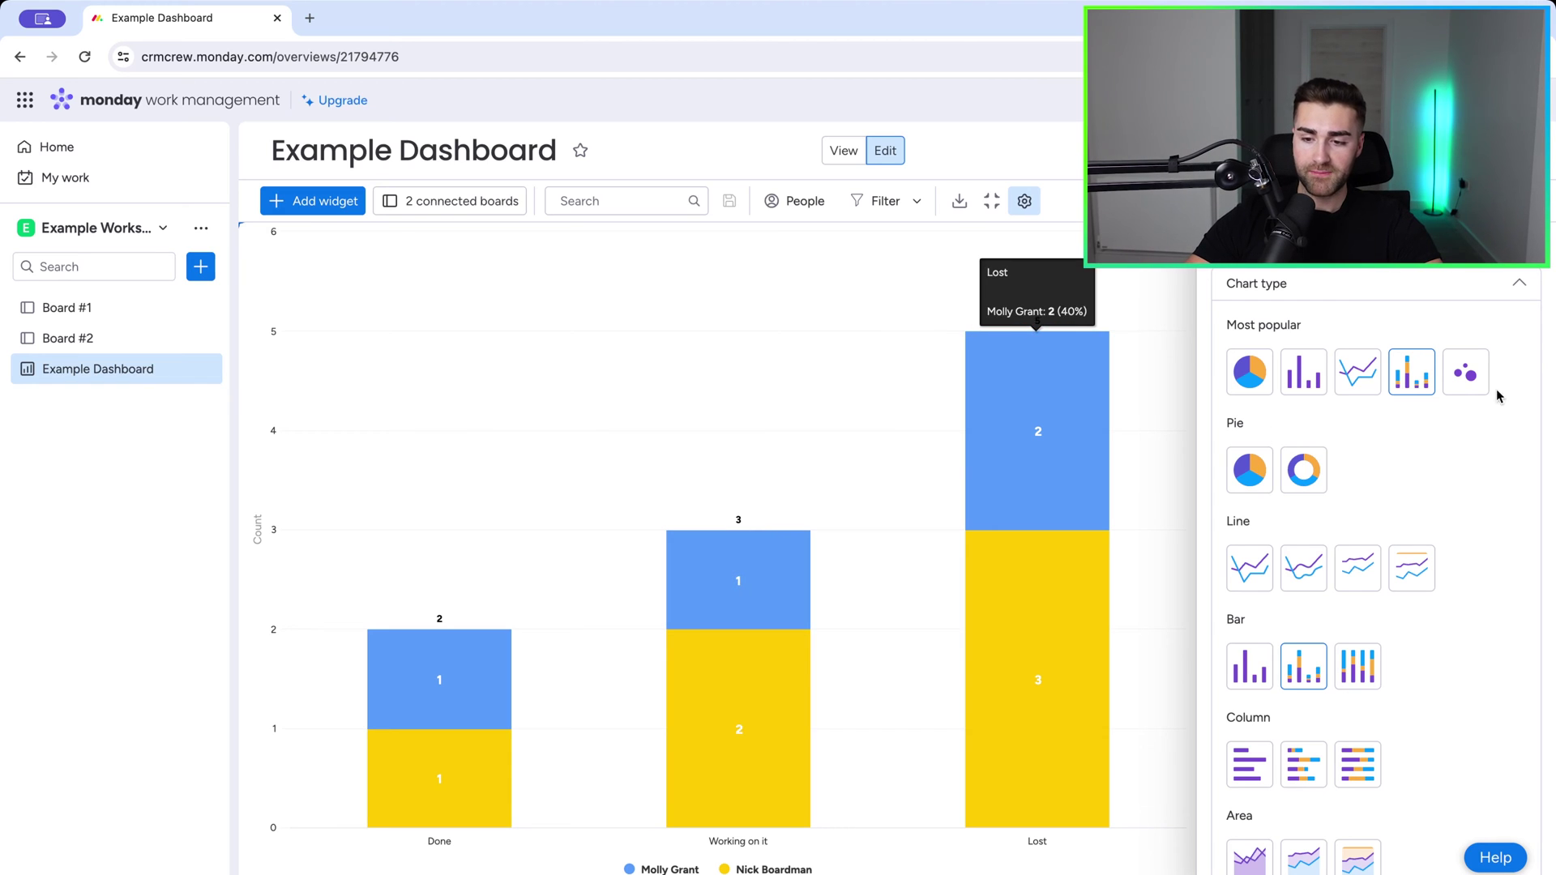
Try bubble, line and smooth line charts, ending on a 100% stacked line chart.
click(1472, 378)
mouse_move(741, 338)
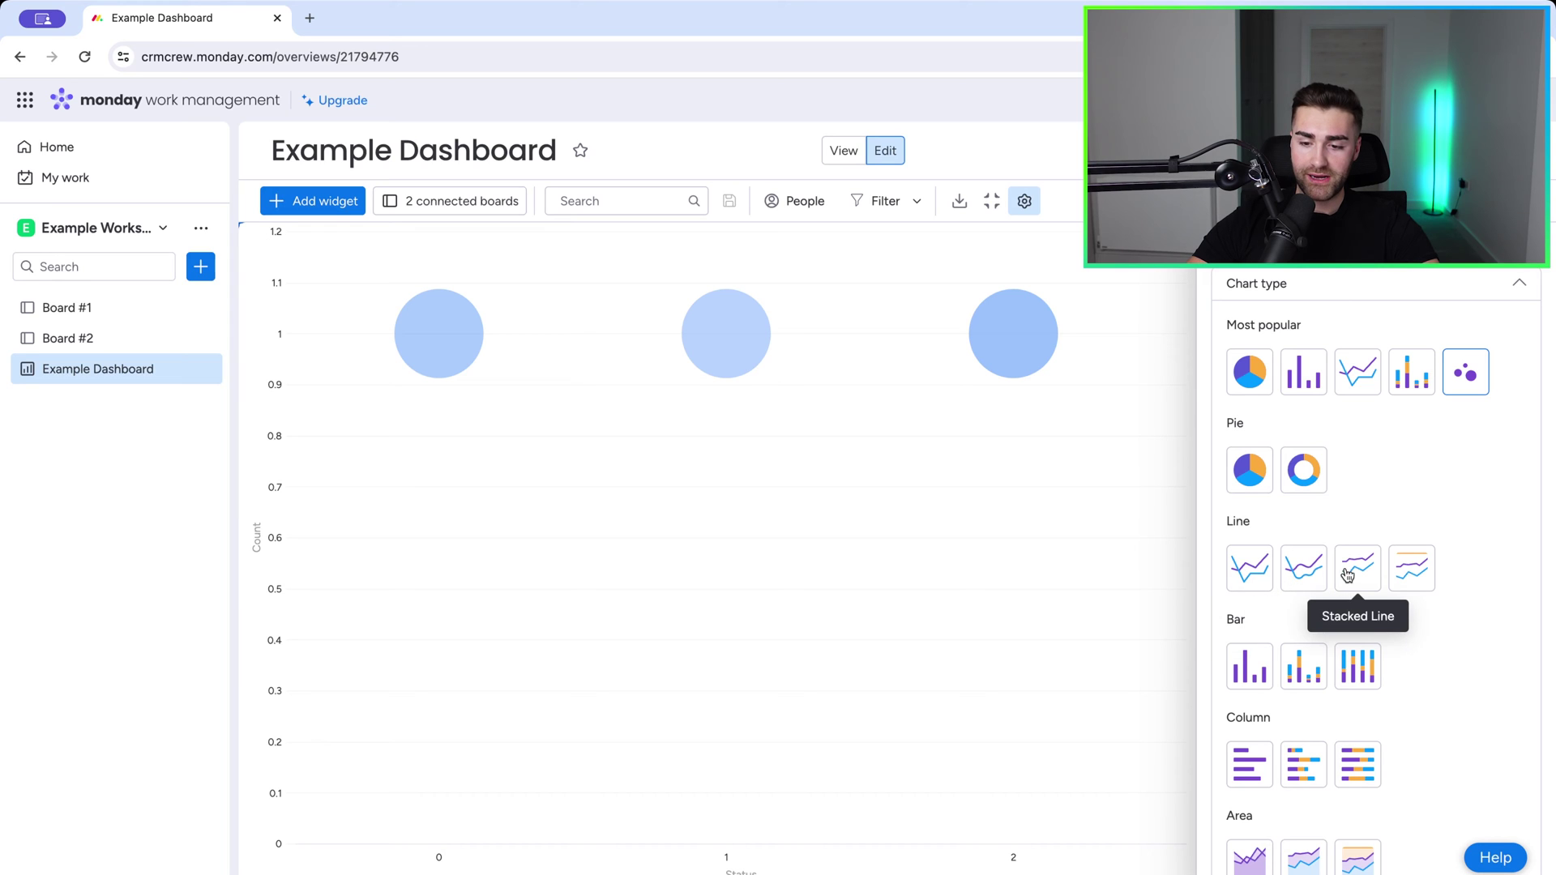
click(1245, 570)
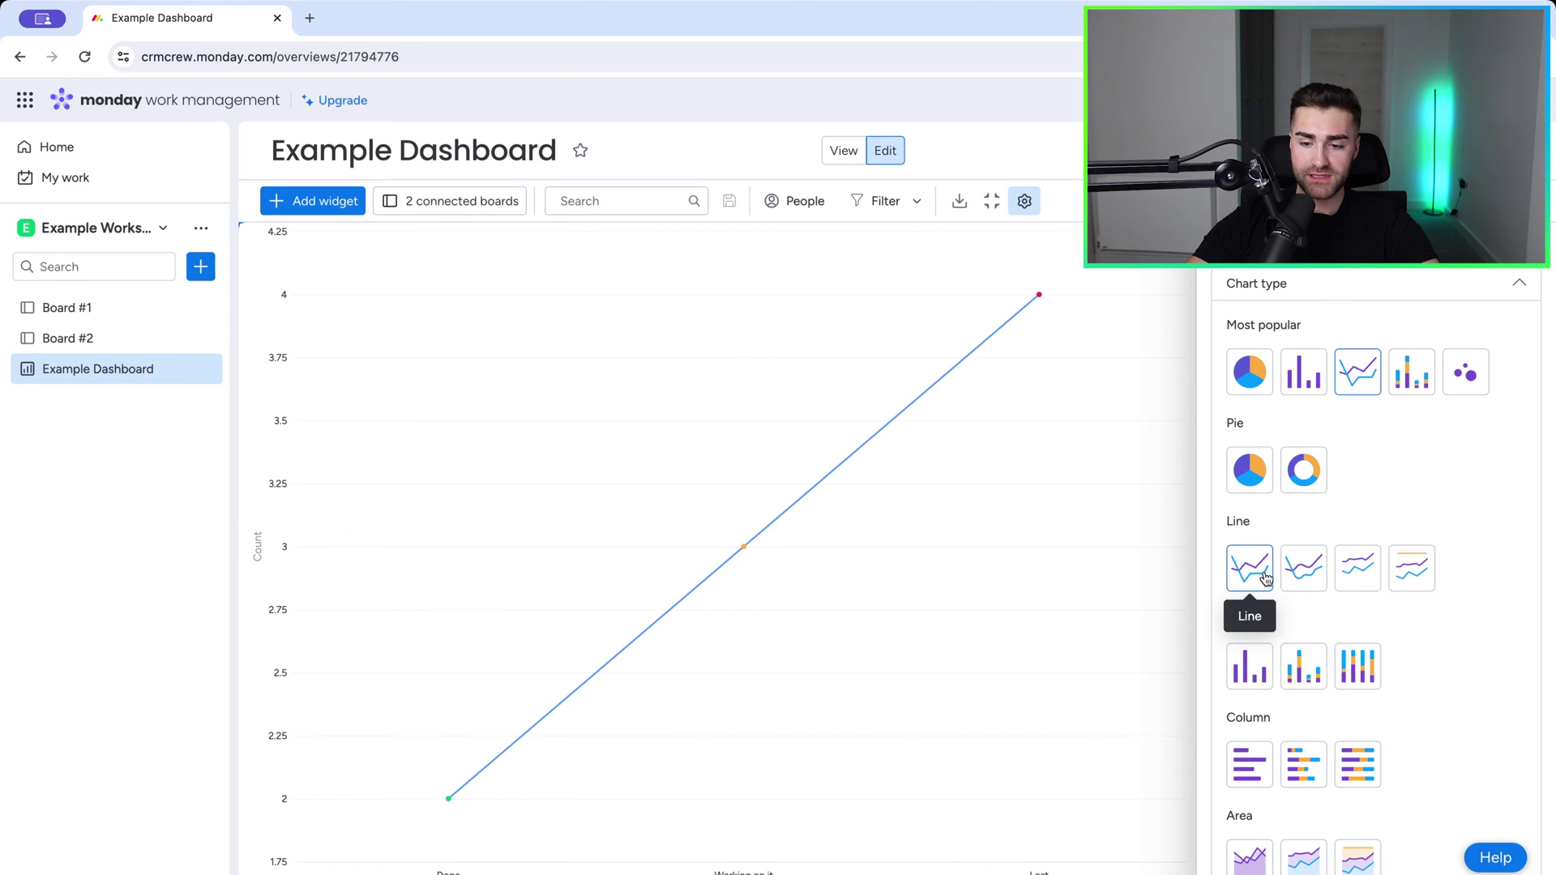
click(1303, 588)
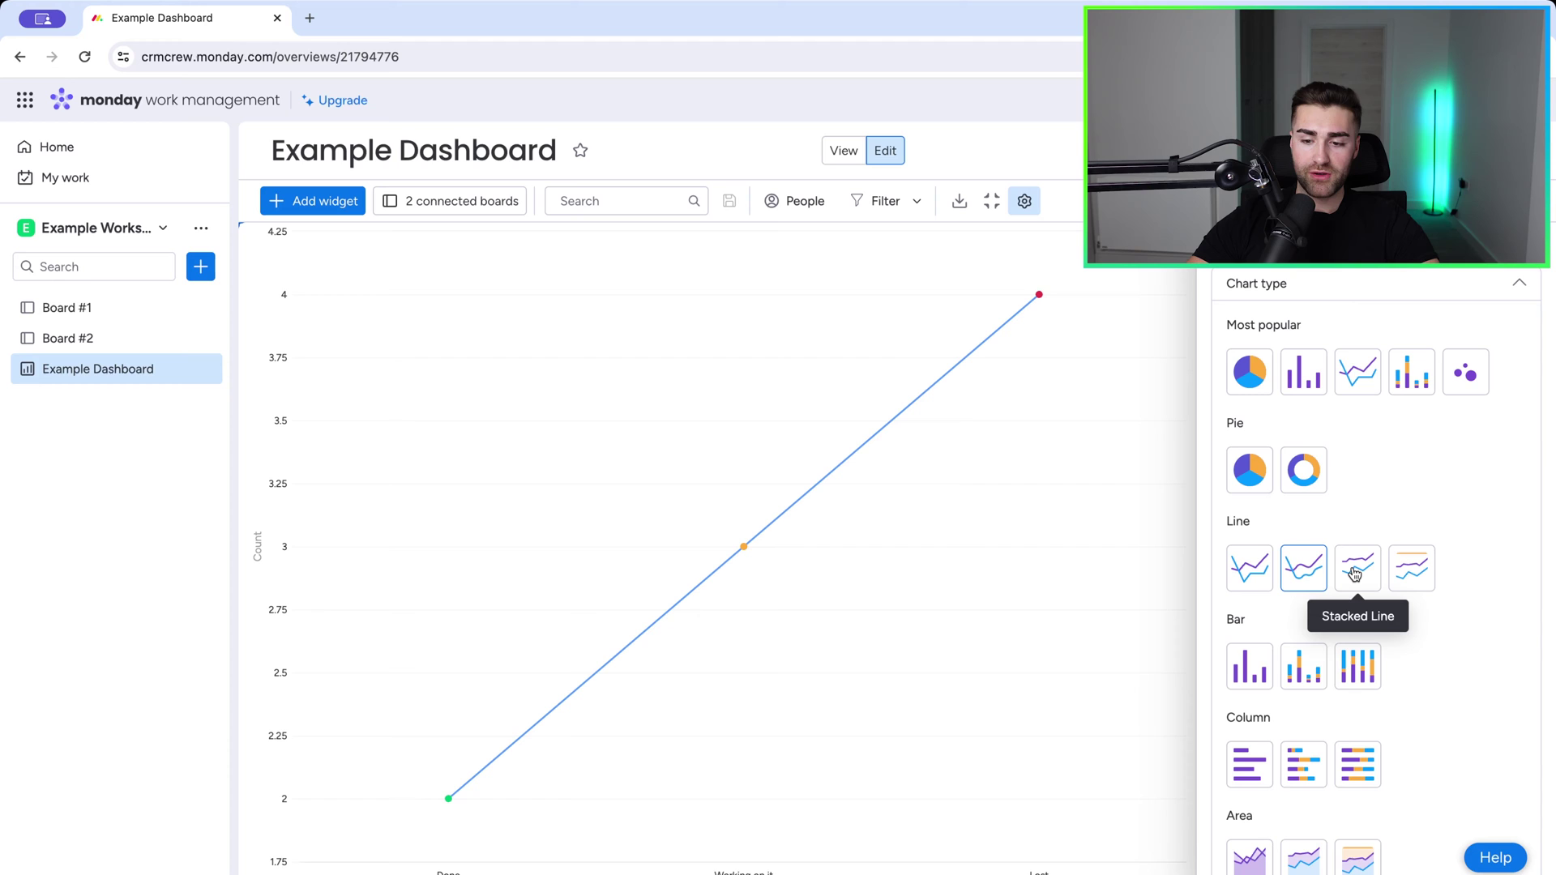
click(1410, 568)
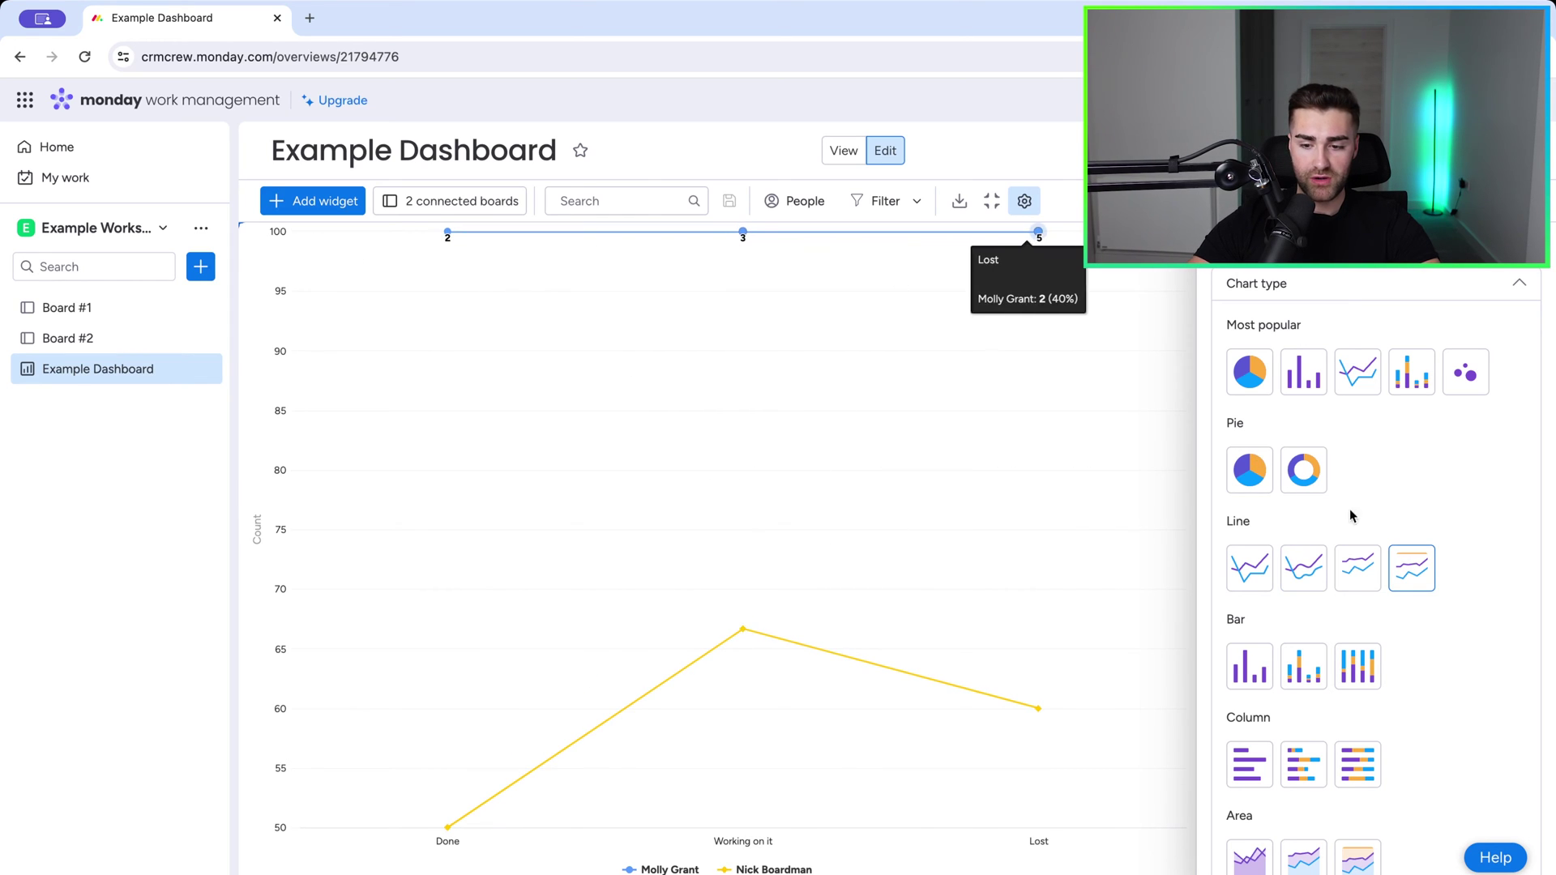
scroll(1395, 636, down, 2)
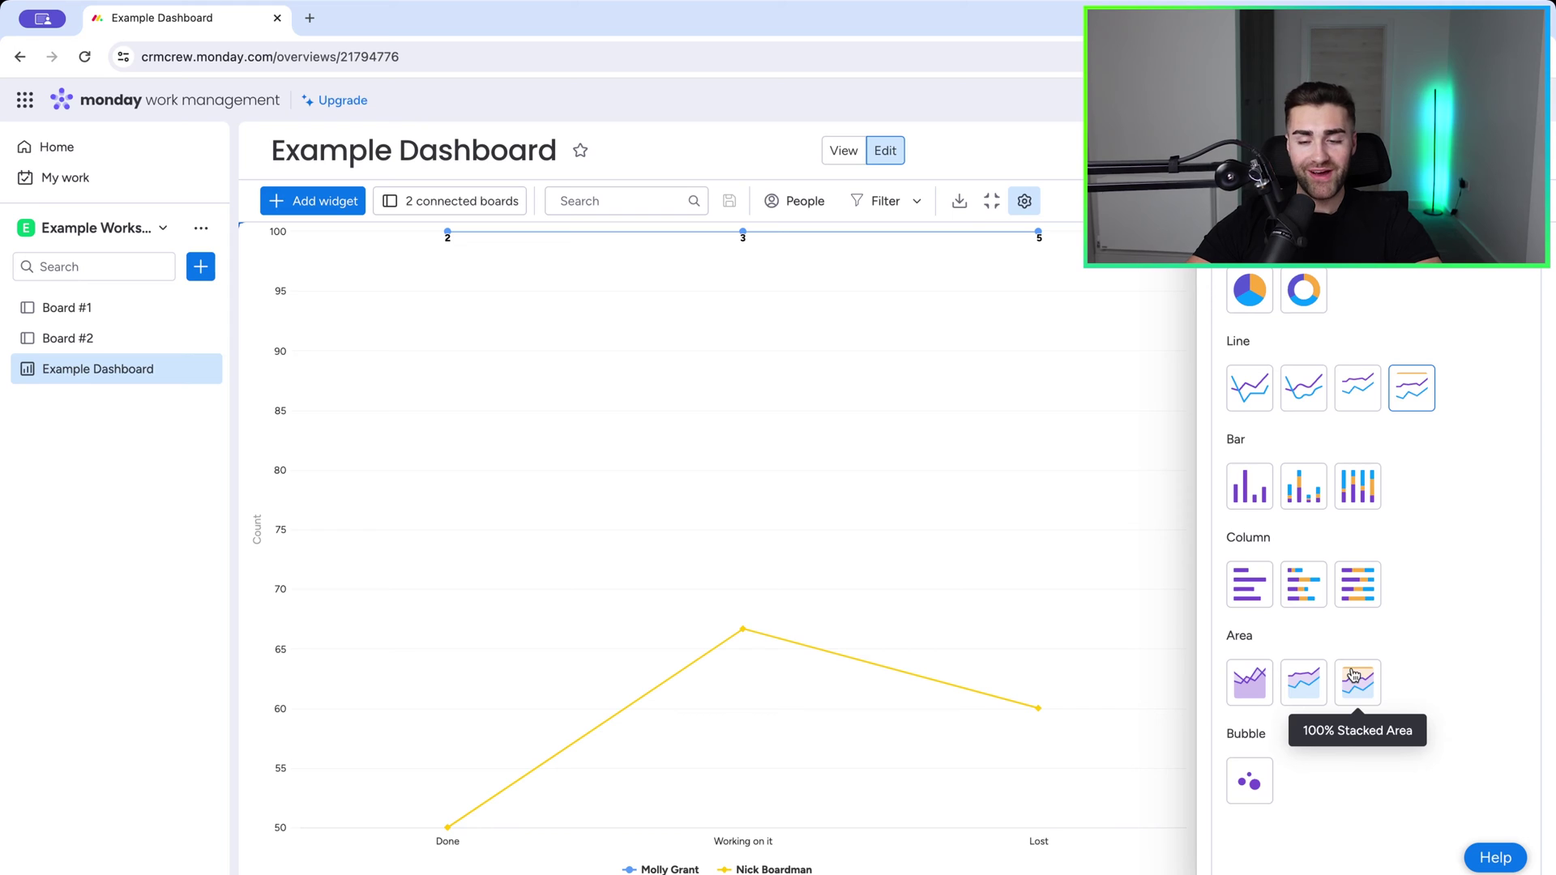
scroll(1352, 673, down, 2)
scroll(1352, 674, up, 5)
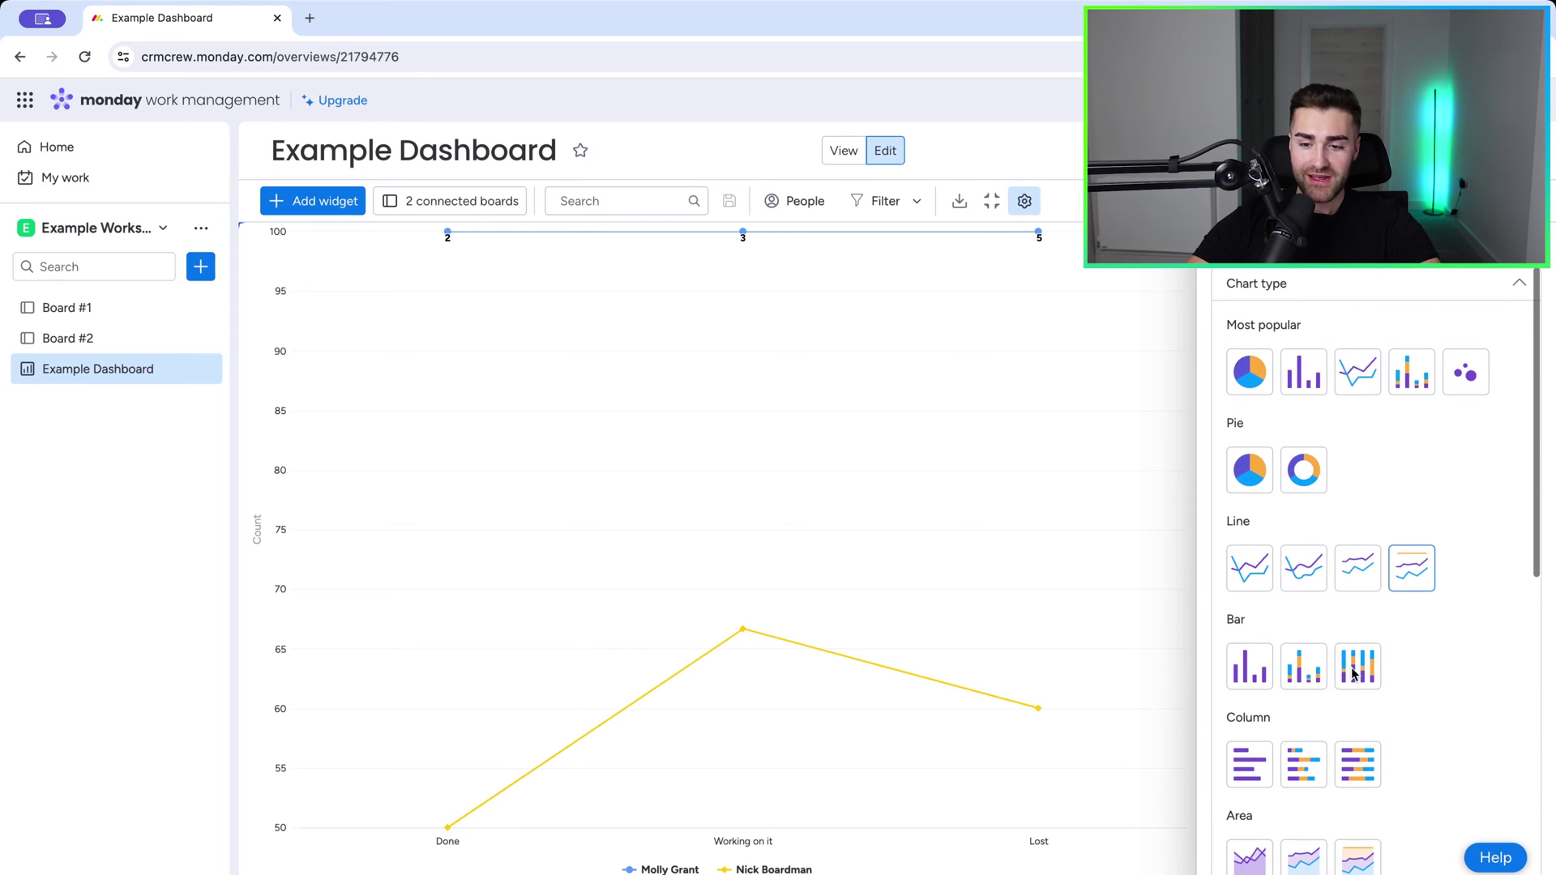
click(1277, 285)
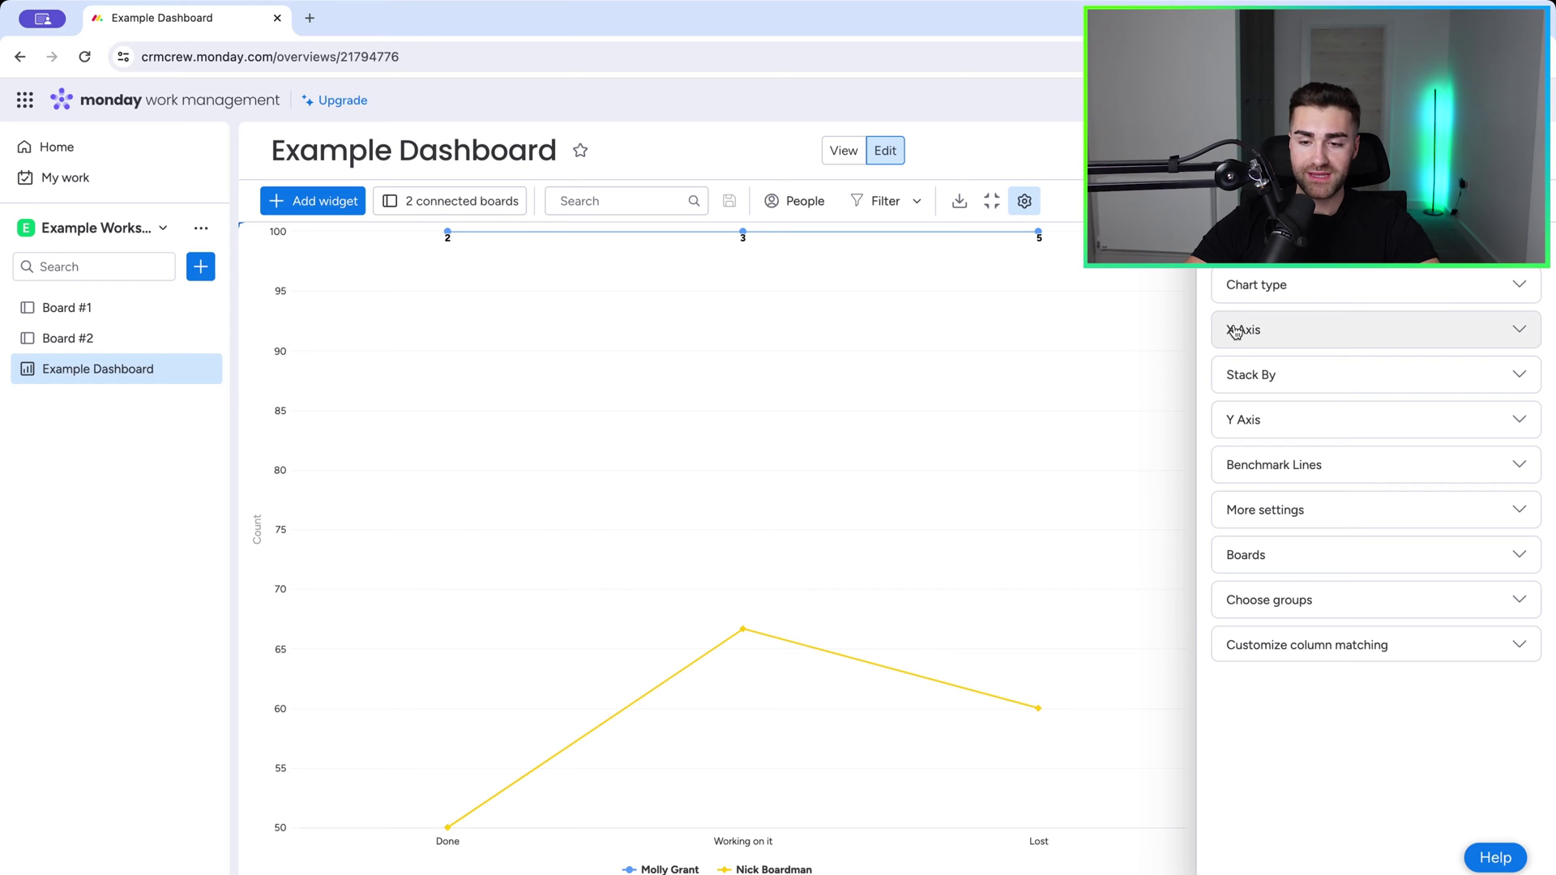
Switch the chart type back to a plain Bar chart.
click(1239, 294)
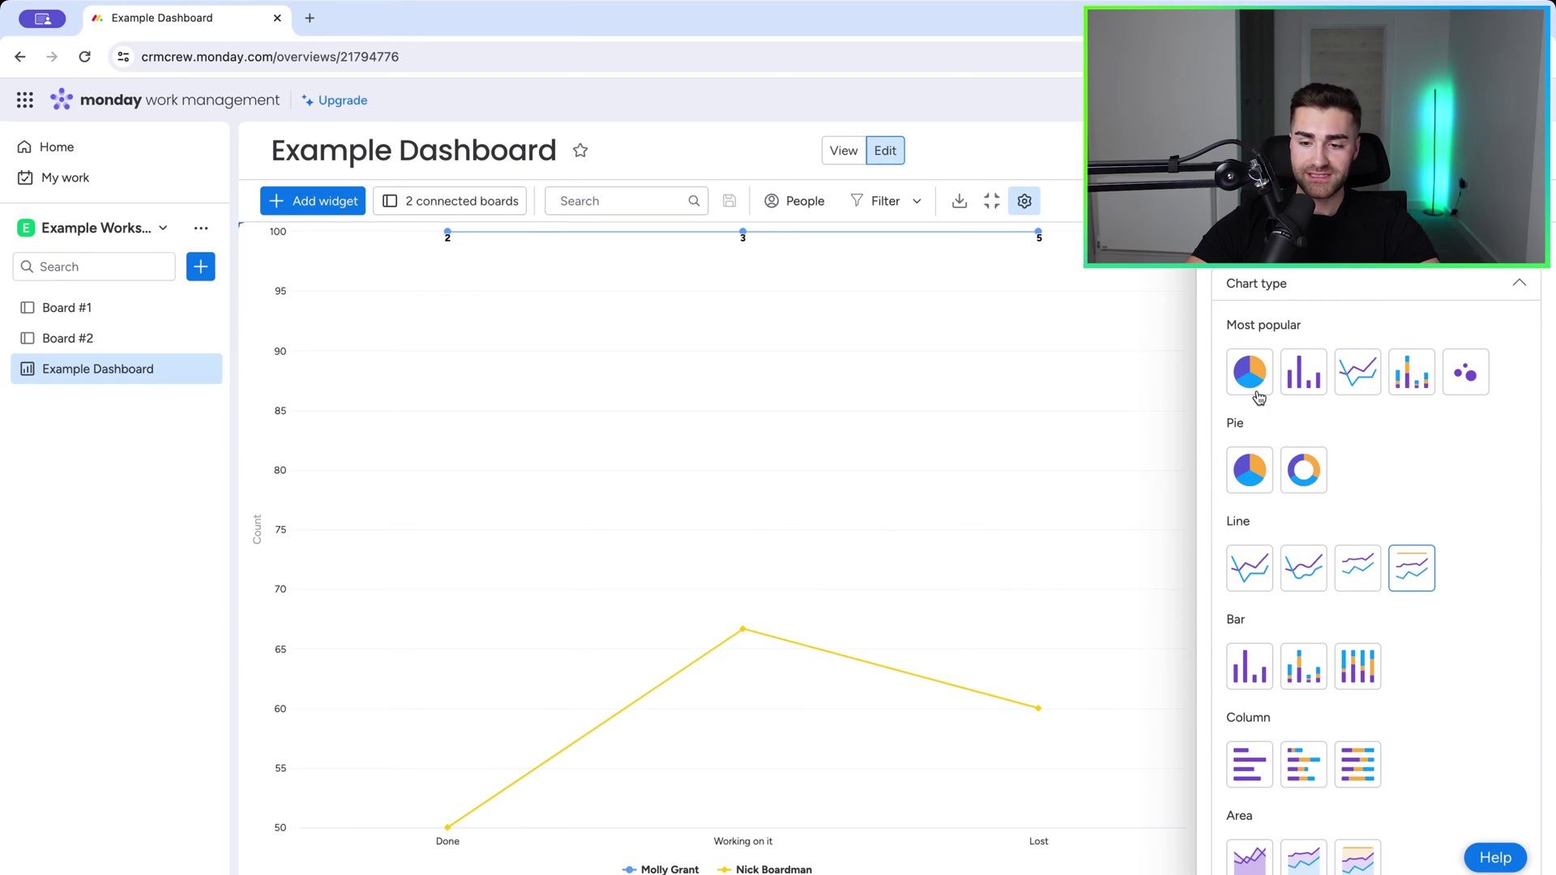
click(1298, 372)
click(1259, 287)
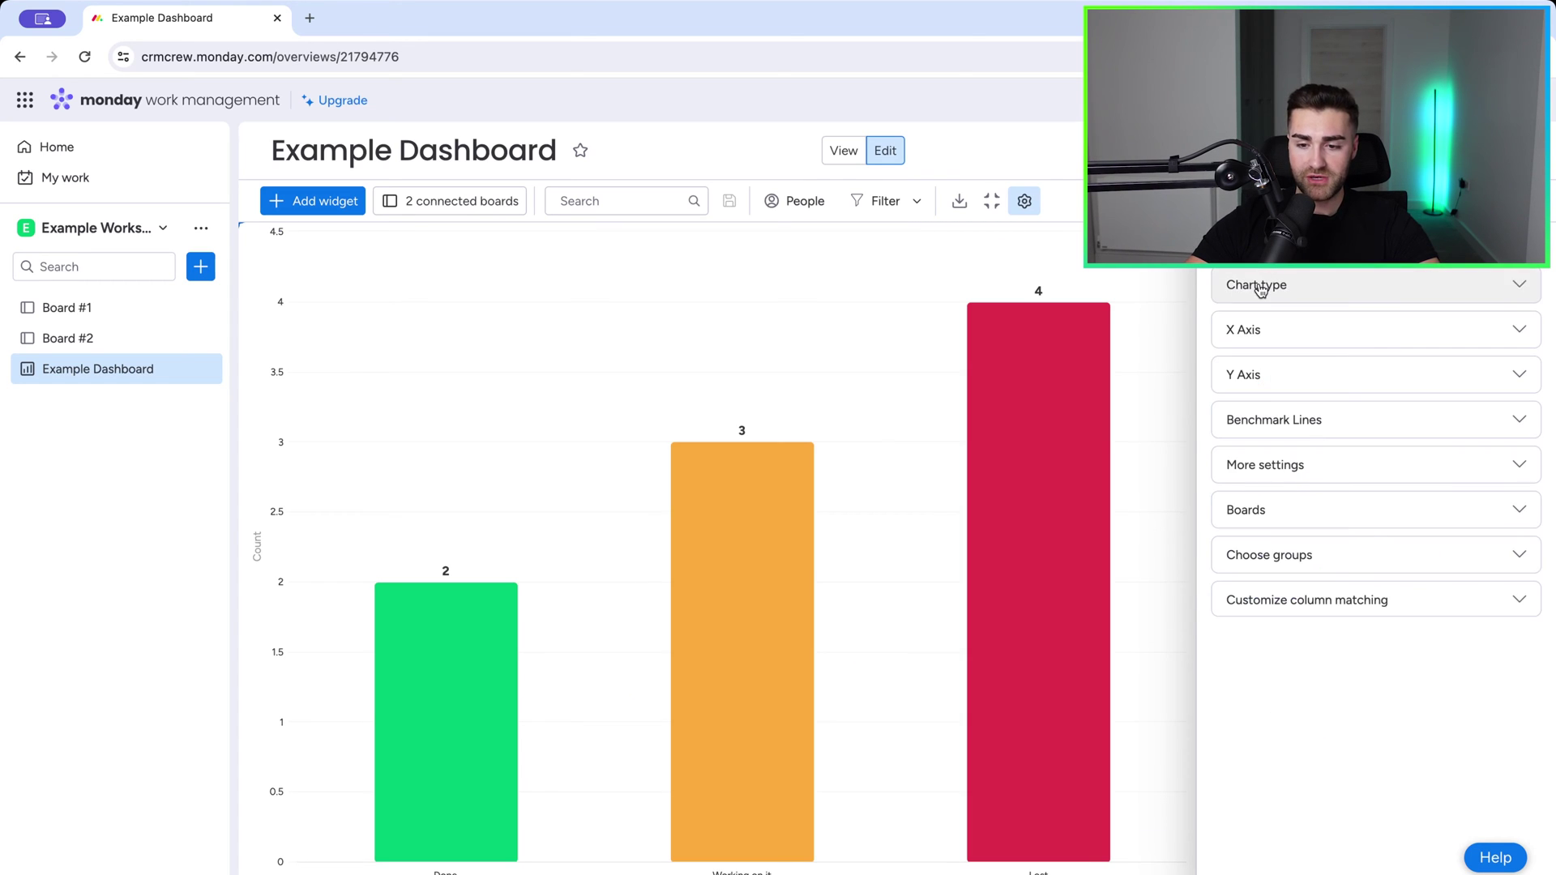
Set the X axis to One by one, with Status as the column for Board #1 and Board #2.
click(1272, 337)
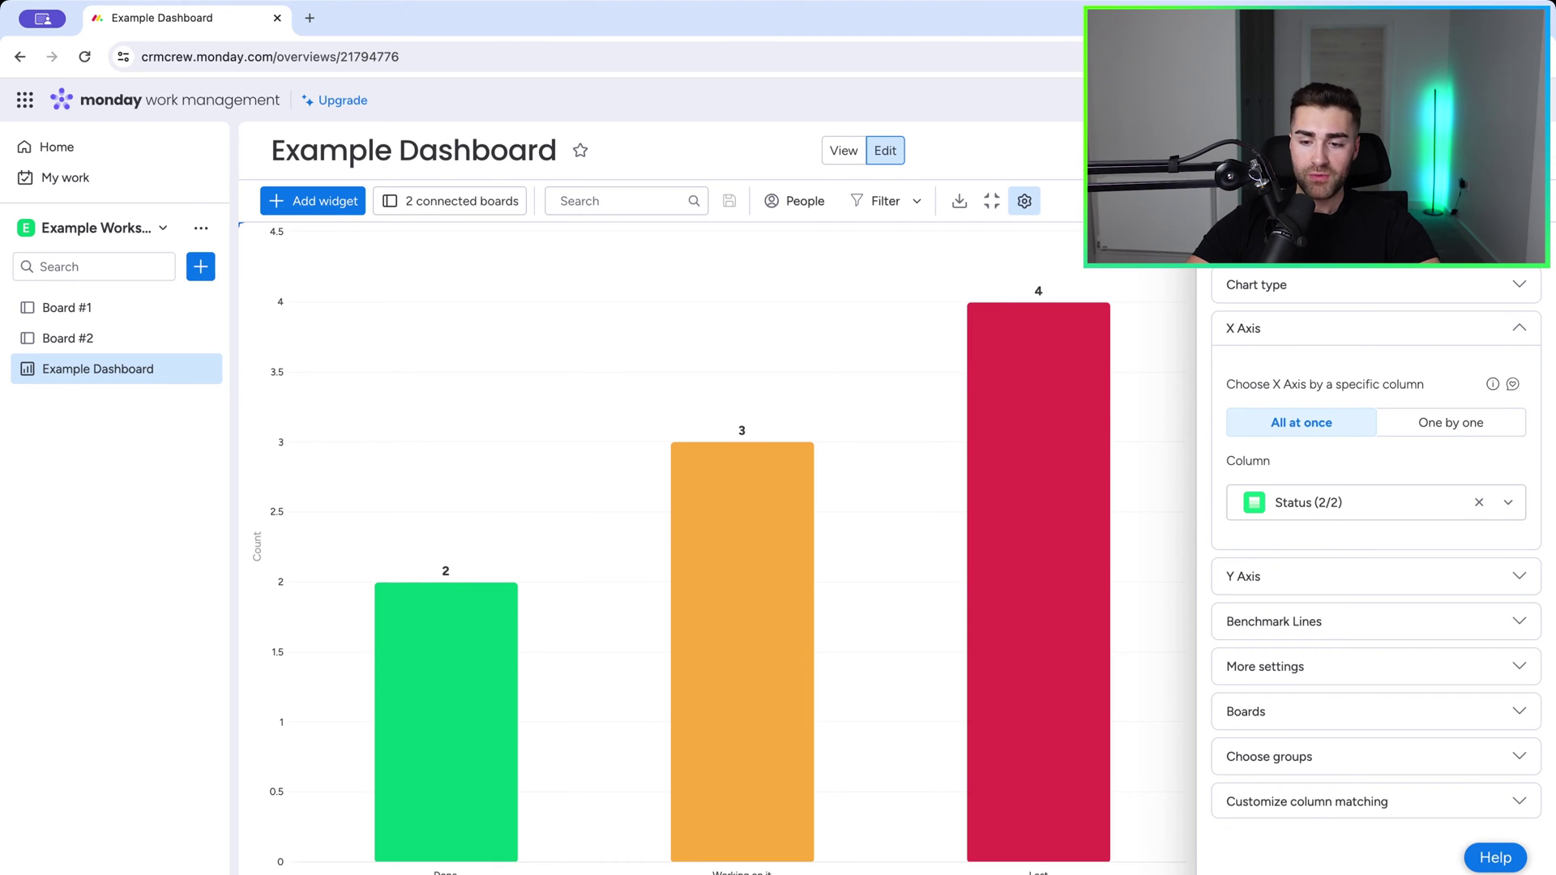
mouse_move(1328, 509)
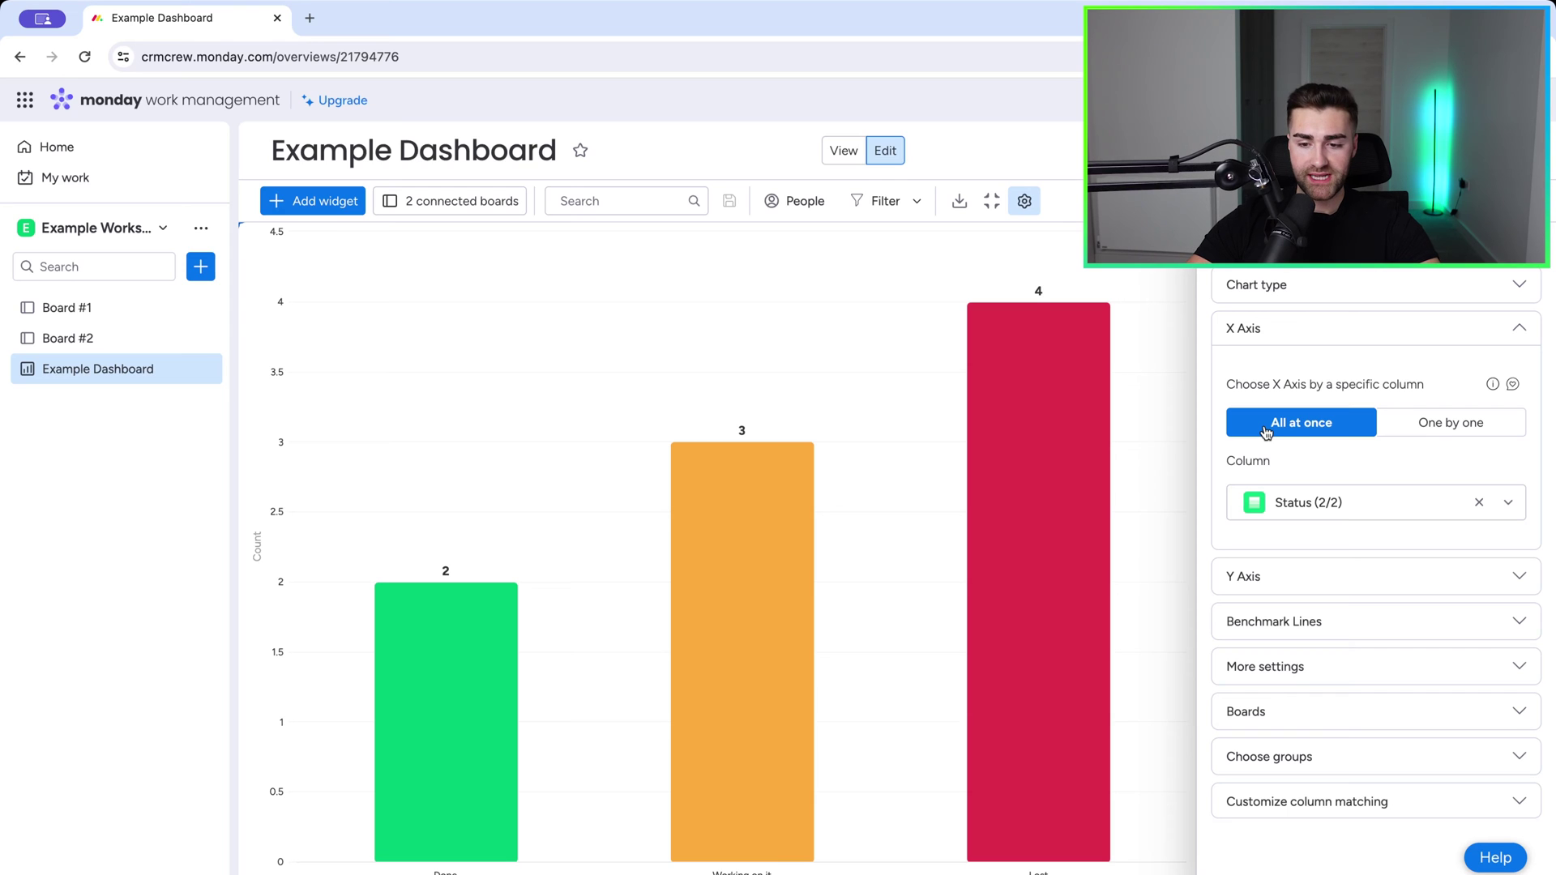
click(1286, 495)
click(1411, 414)
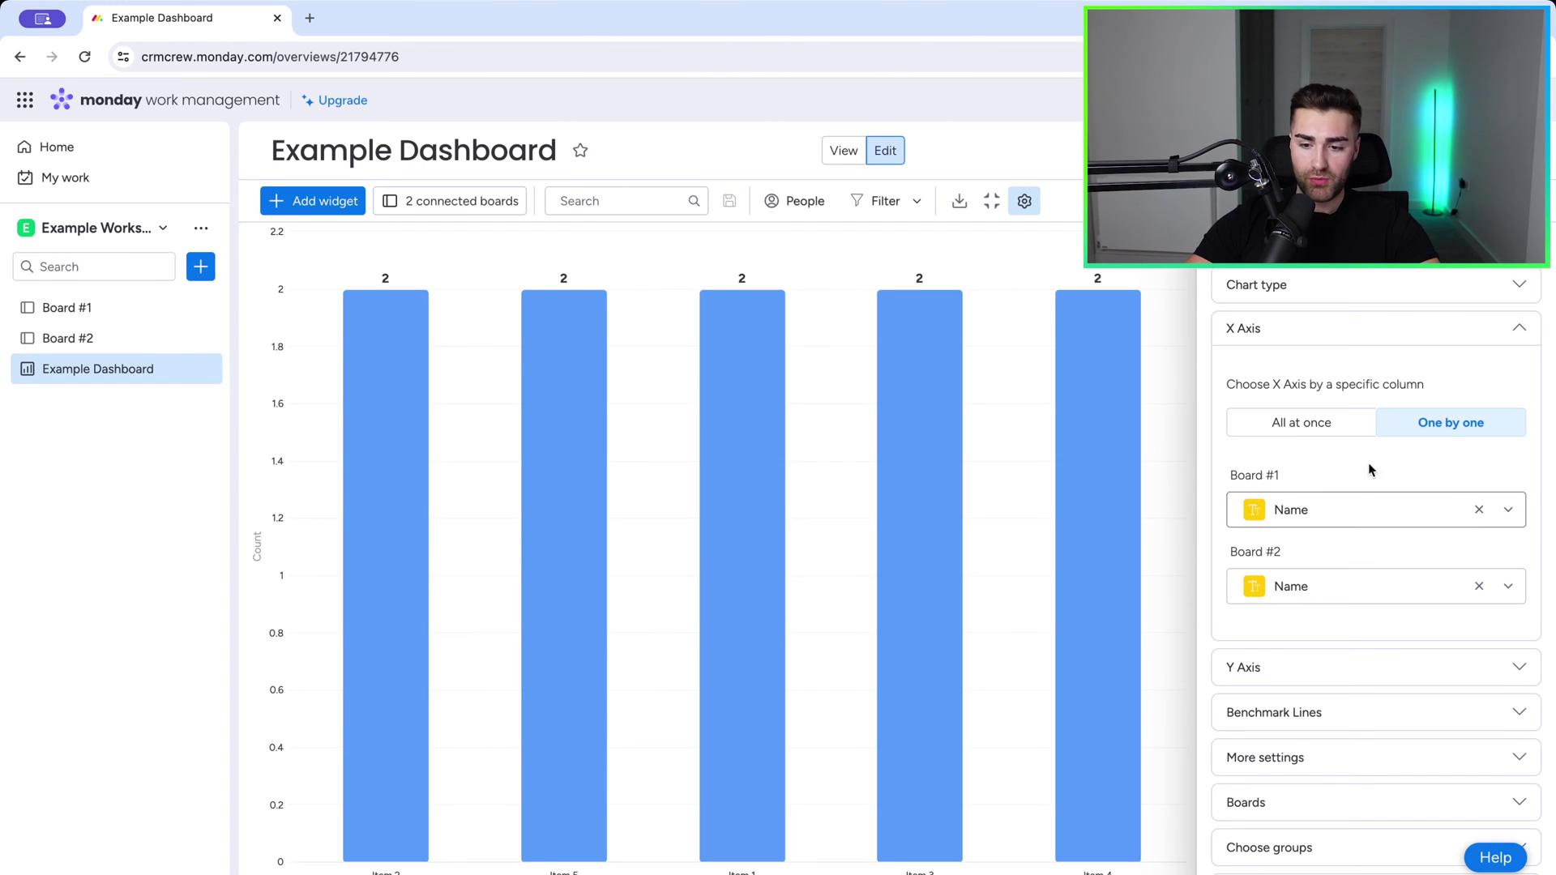
click(1304, 517)
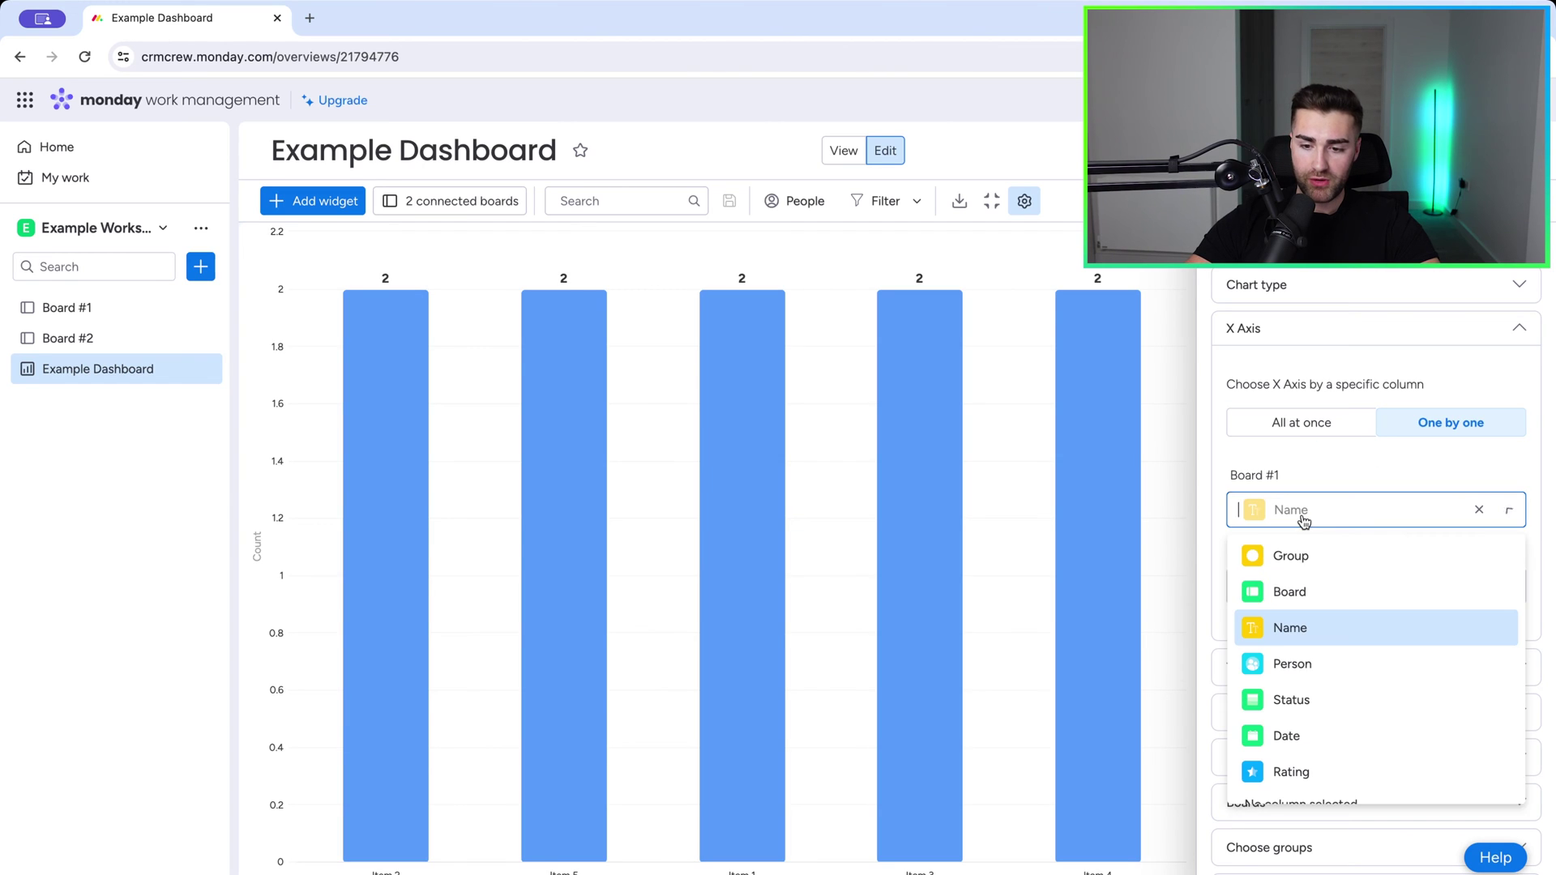
click(1282, 700)
click(1270, 651)
click(1279, 647)
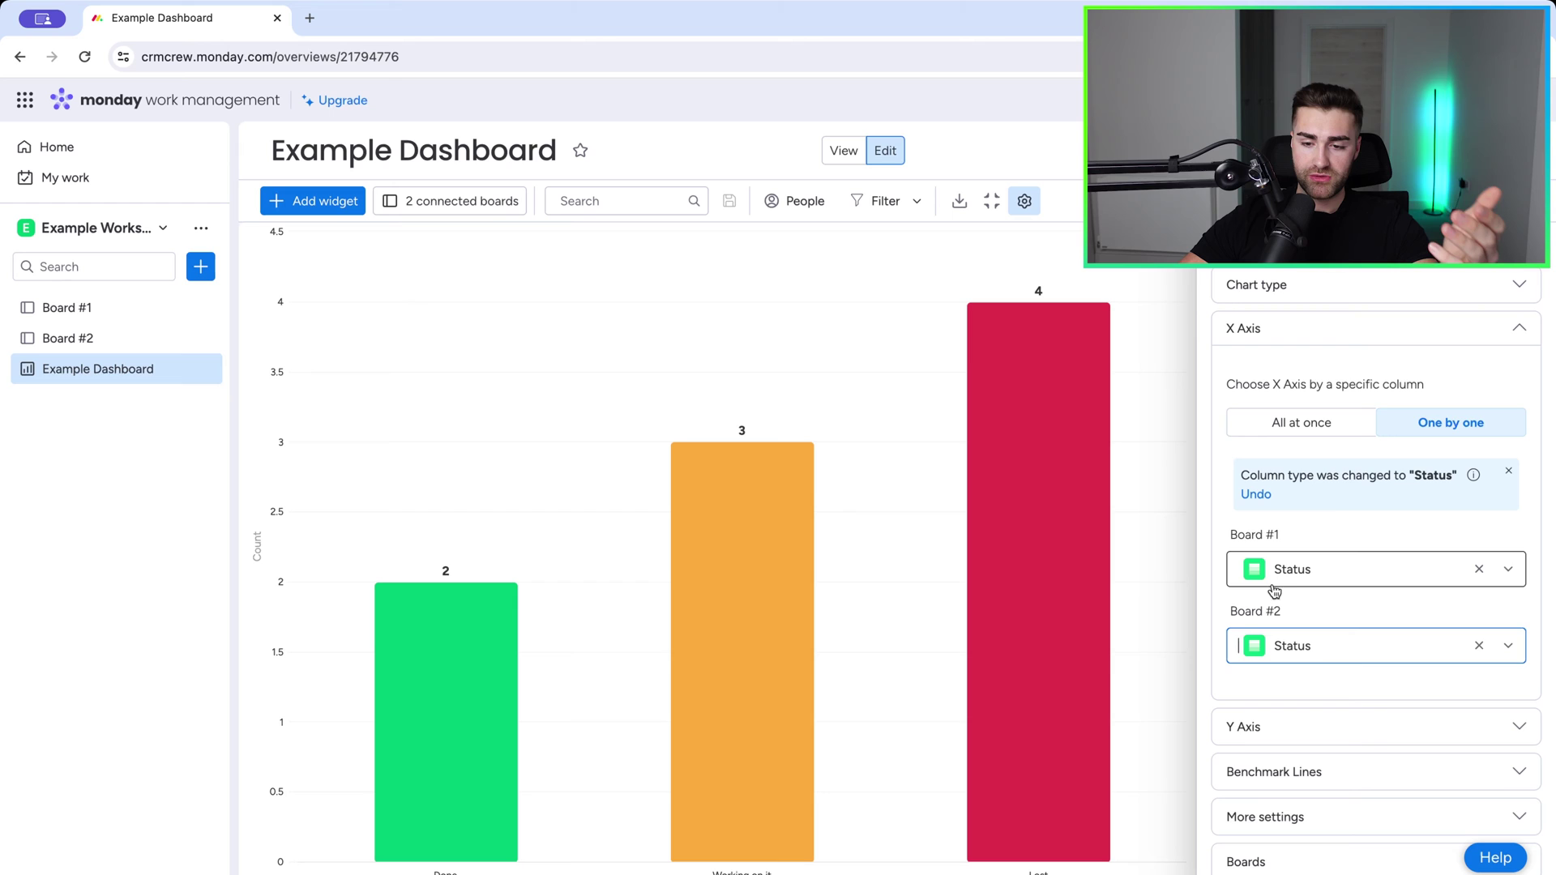
click(1271, 423)
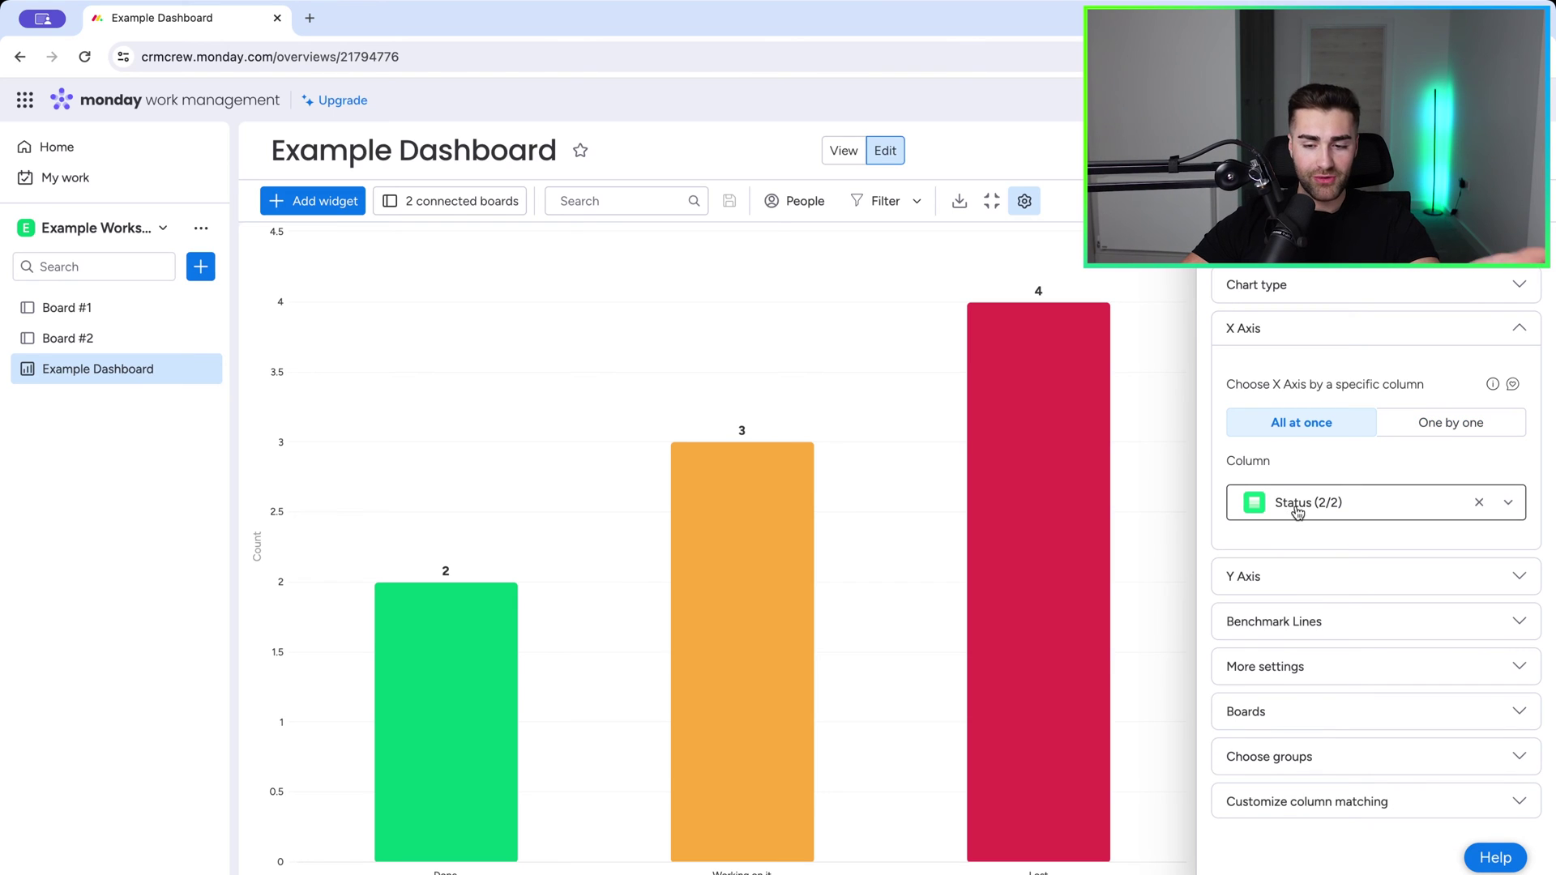
click(1421, 425)
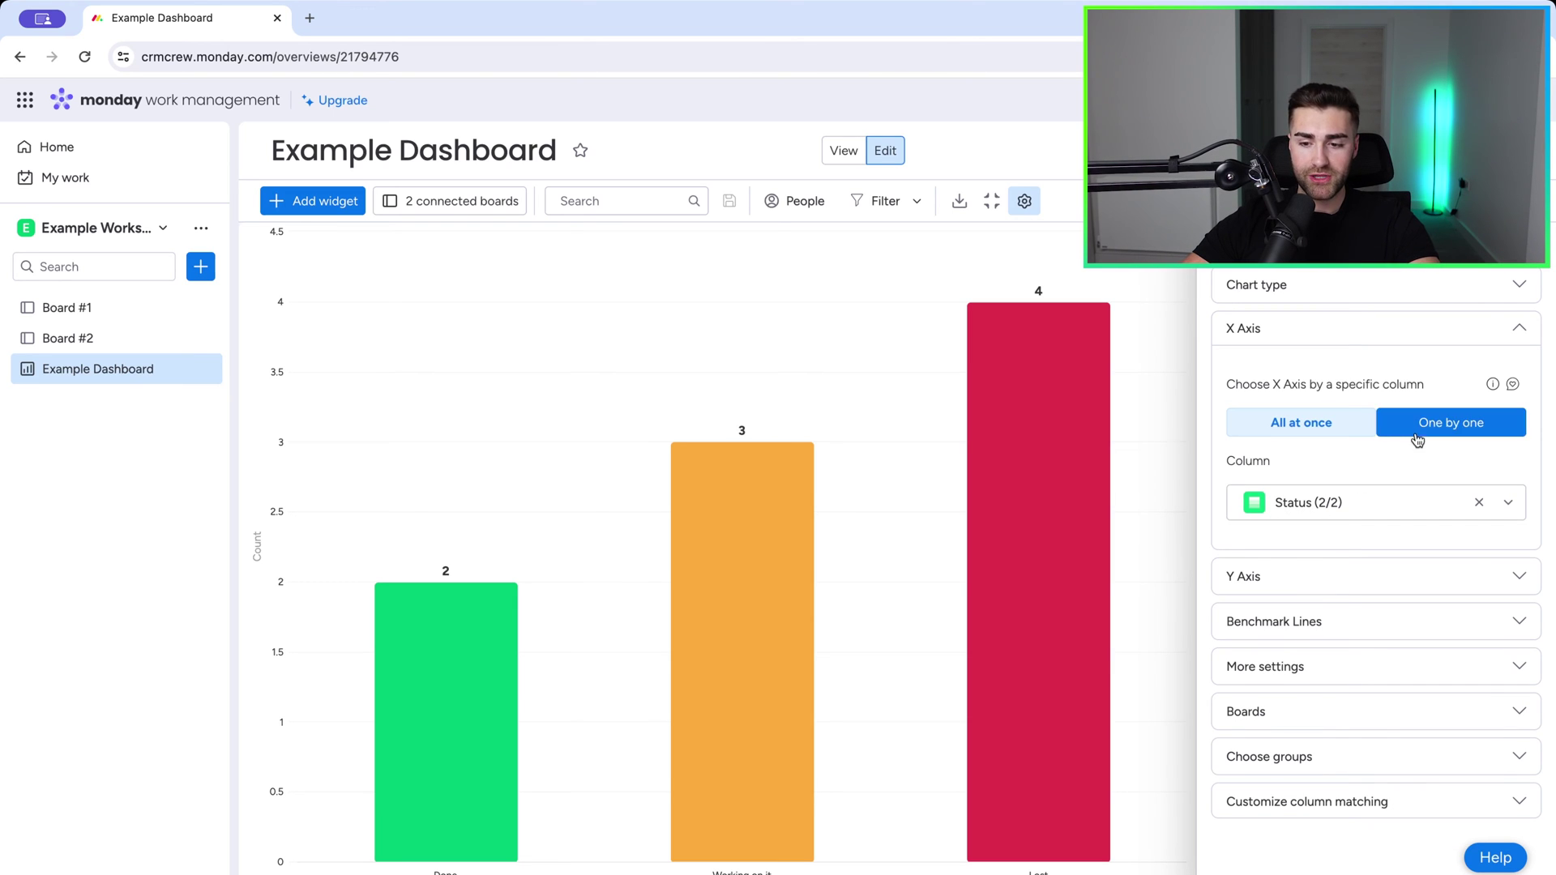
click(1343, 435)
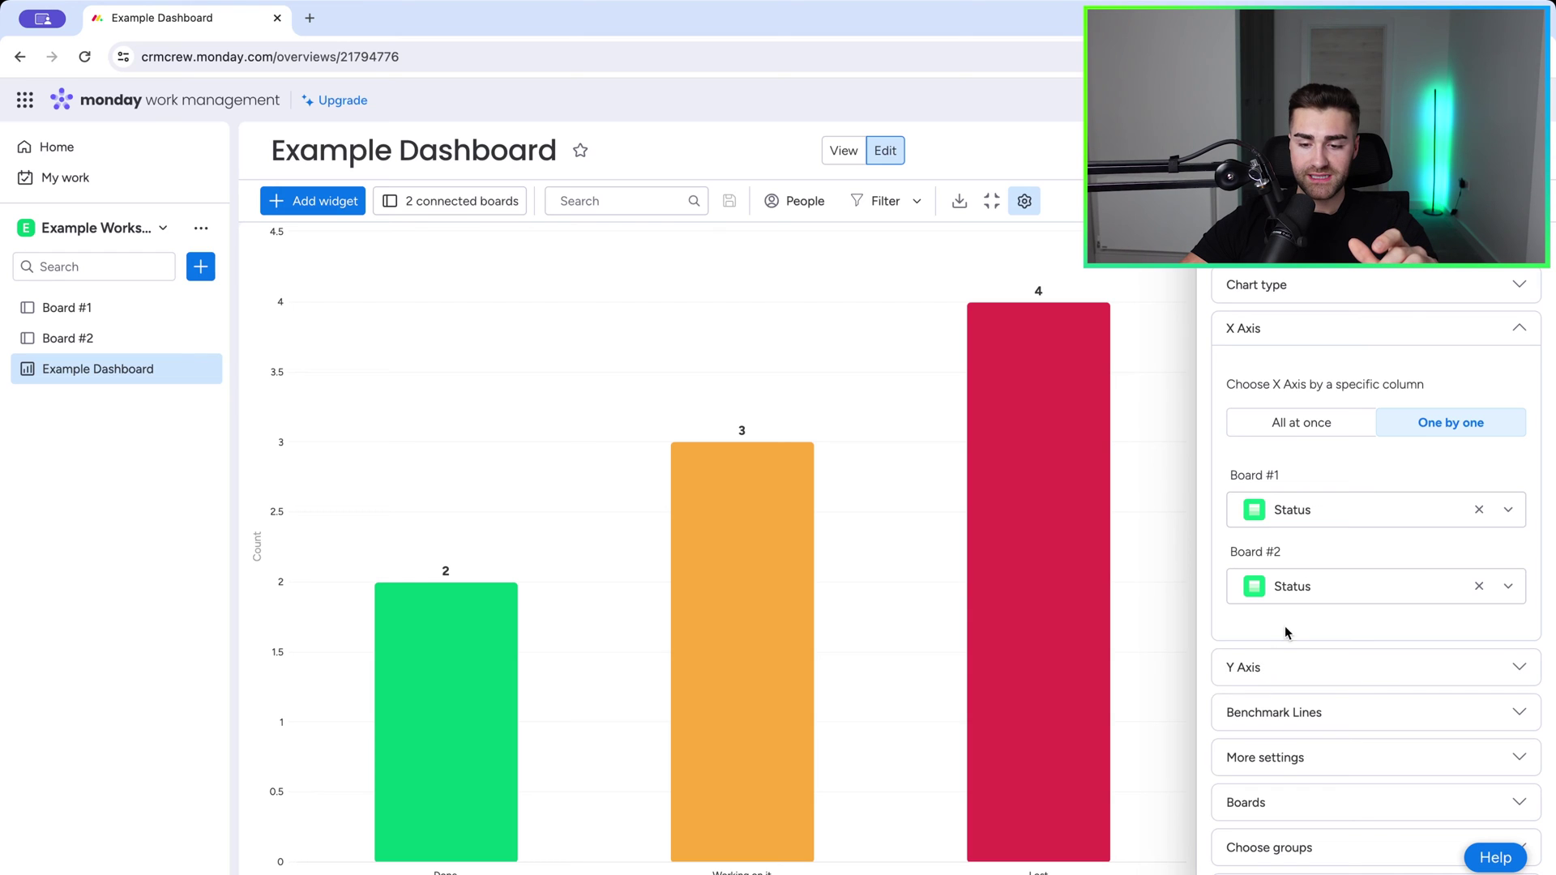
click(1228, 675)
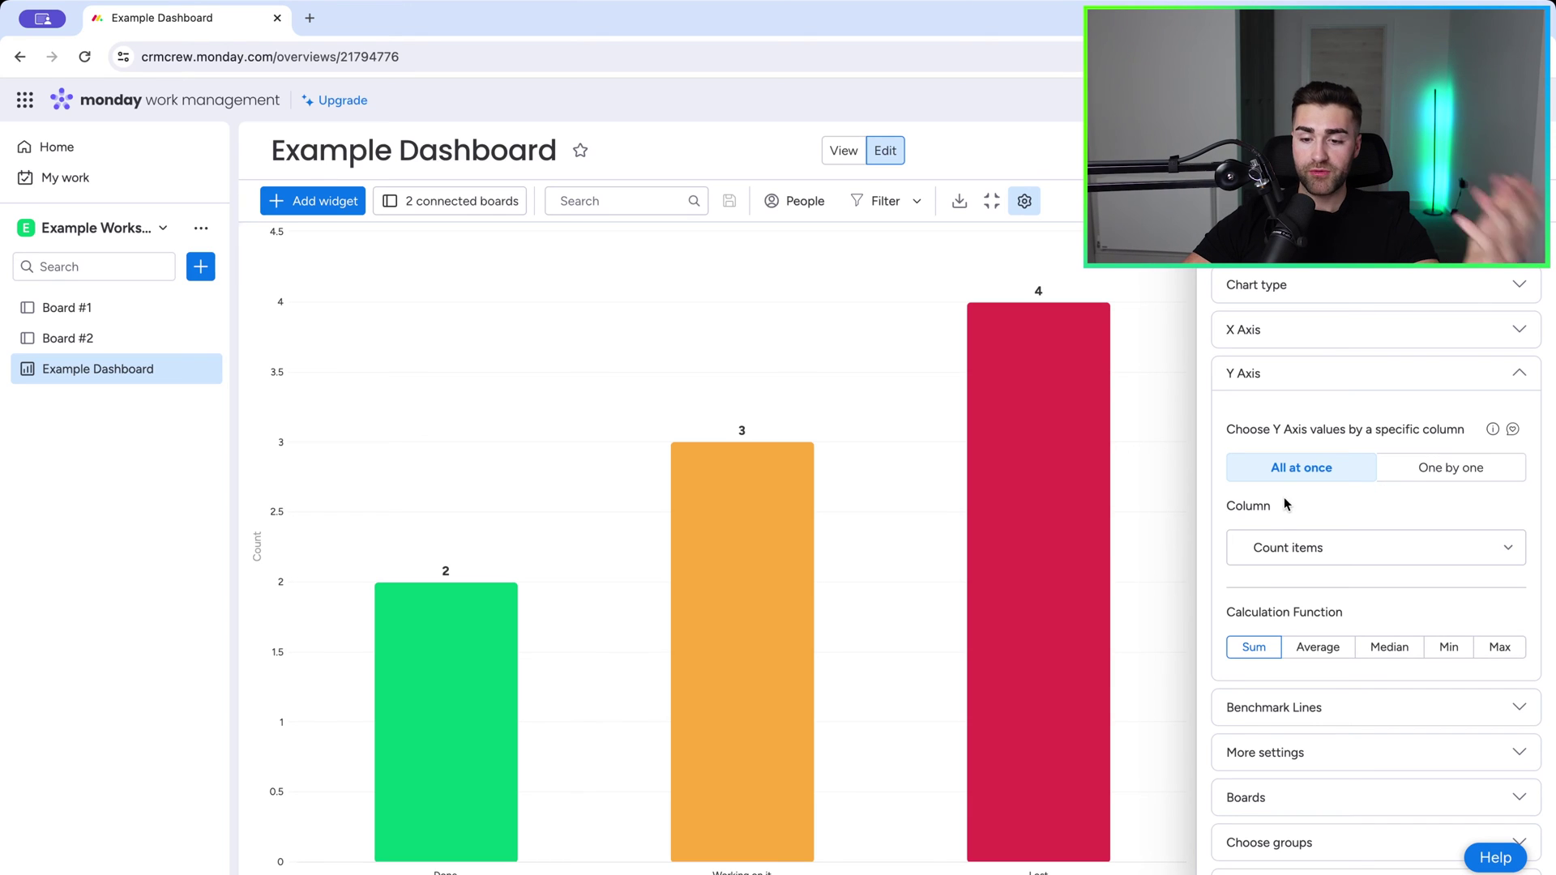
click(1269, 547)
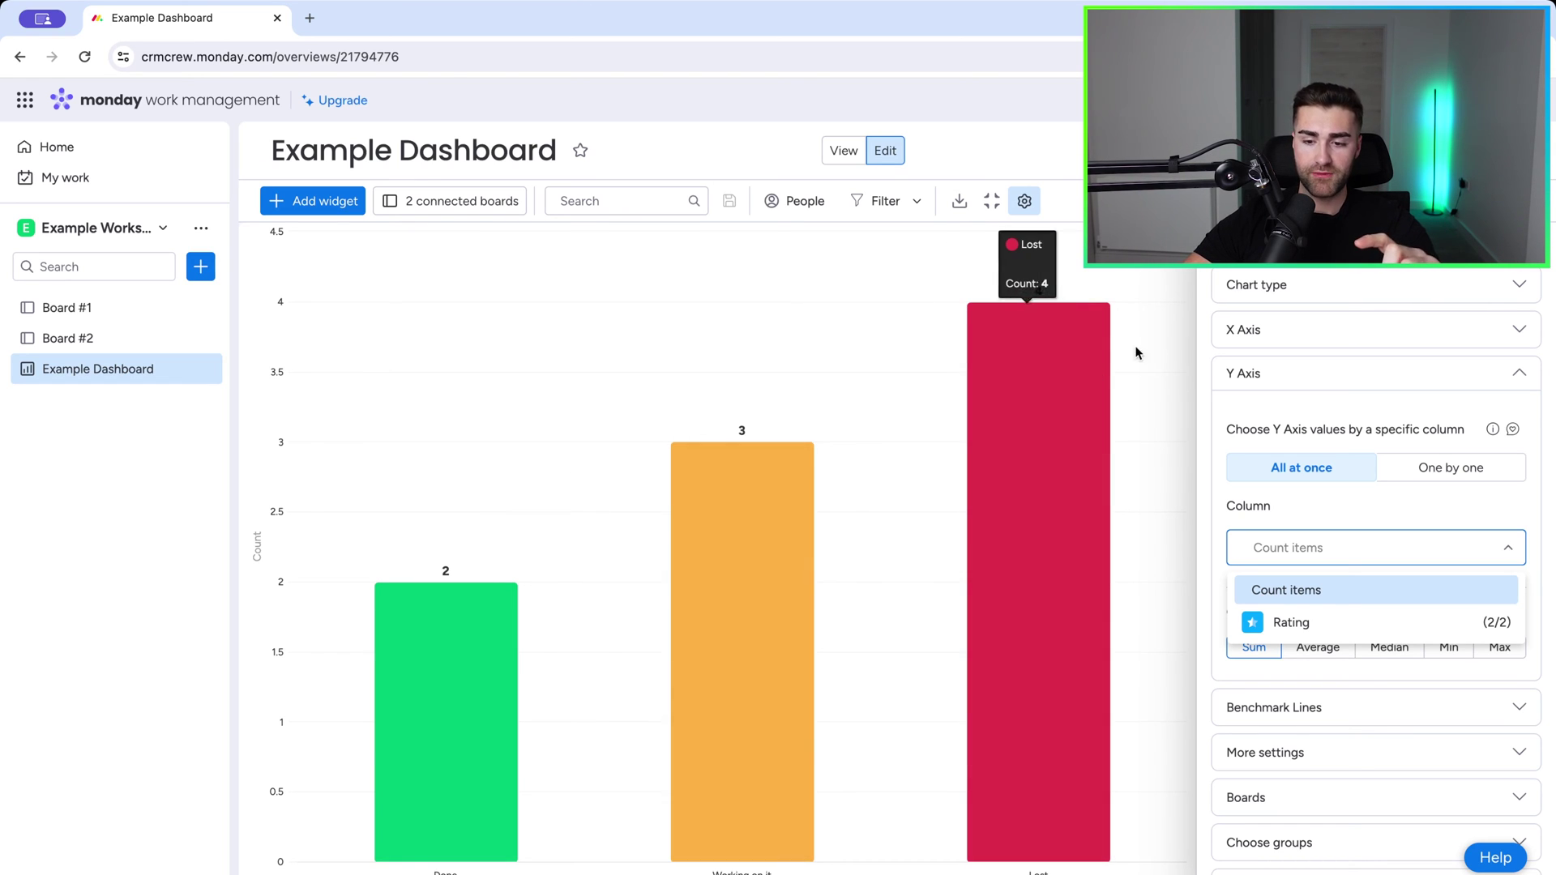
click(1294, 621)
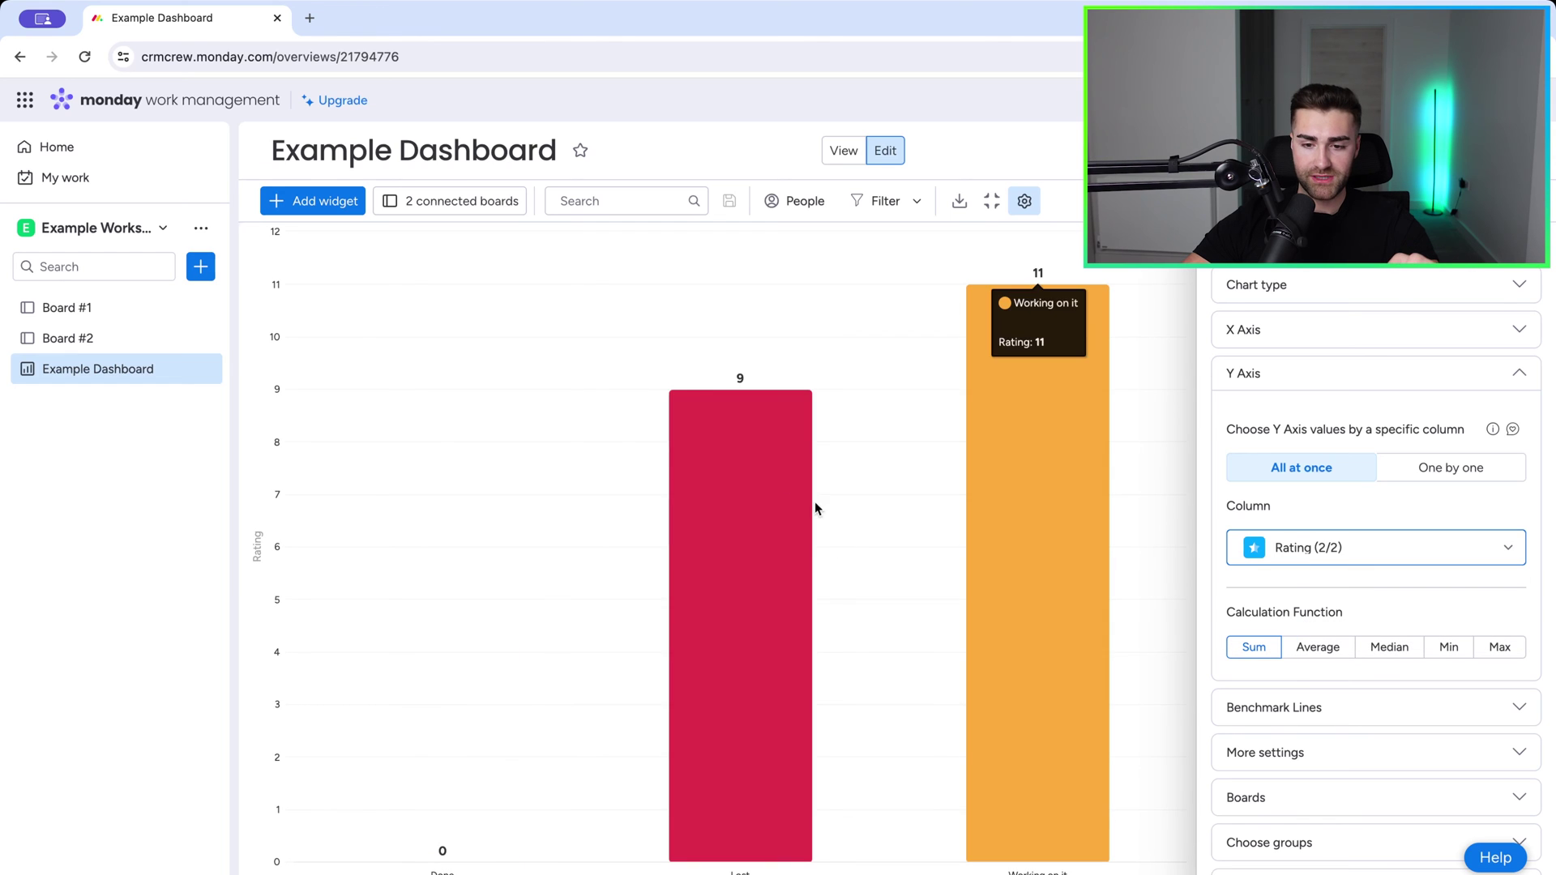
click(1334, 545)
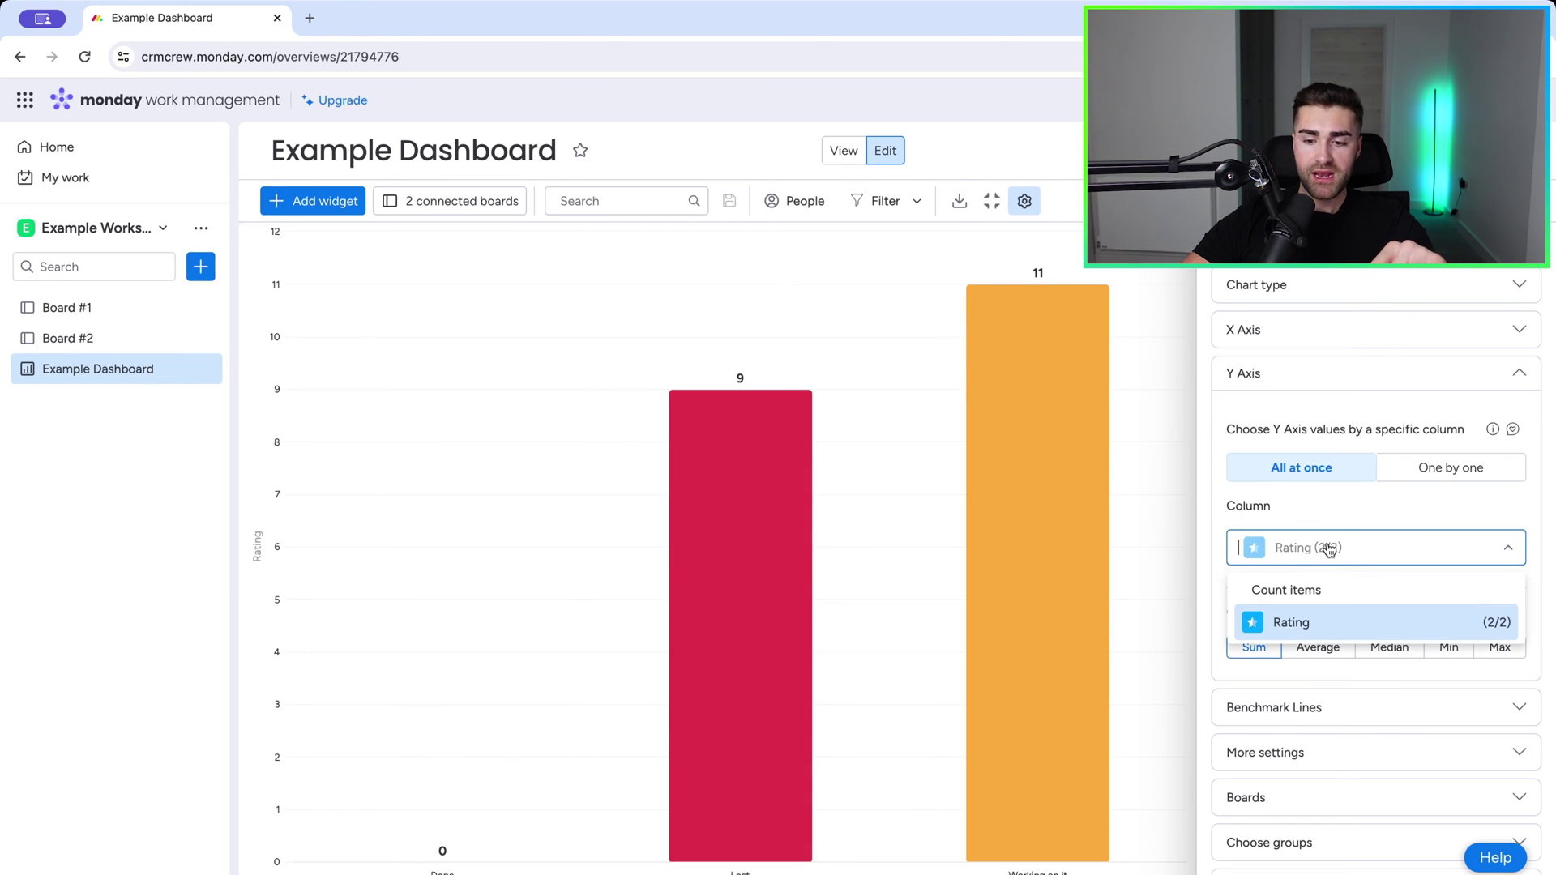
click(1275, 589)
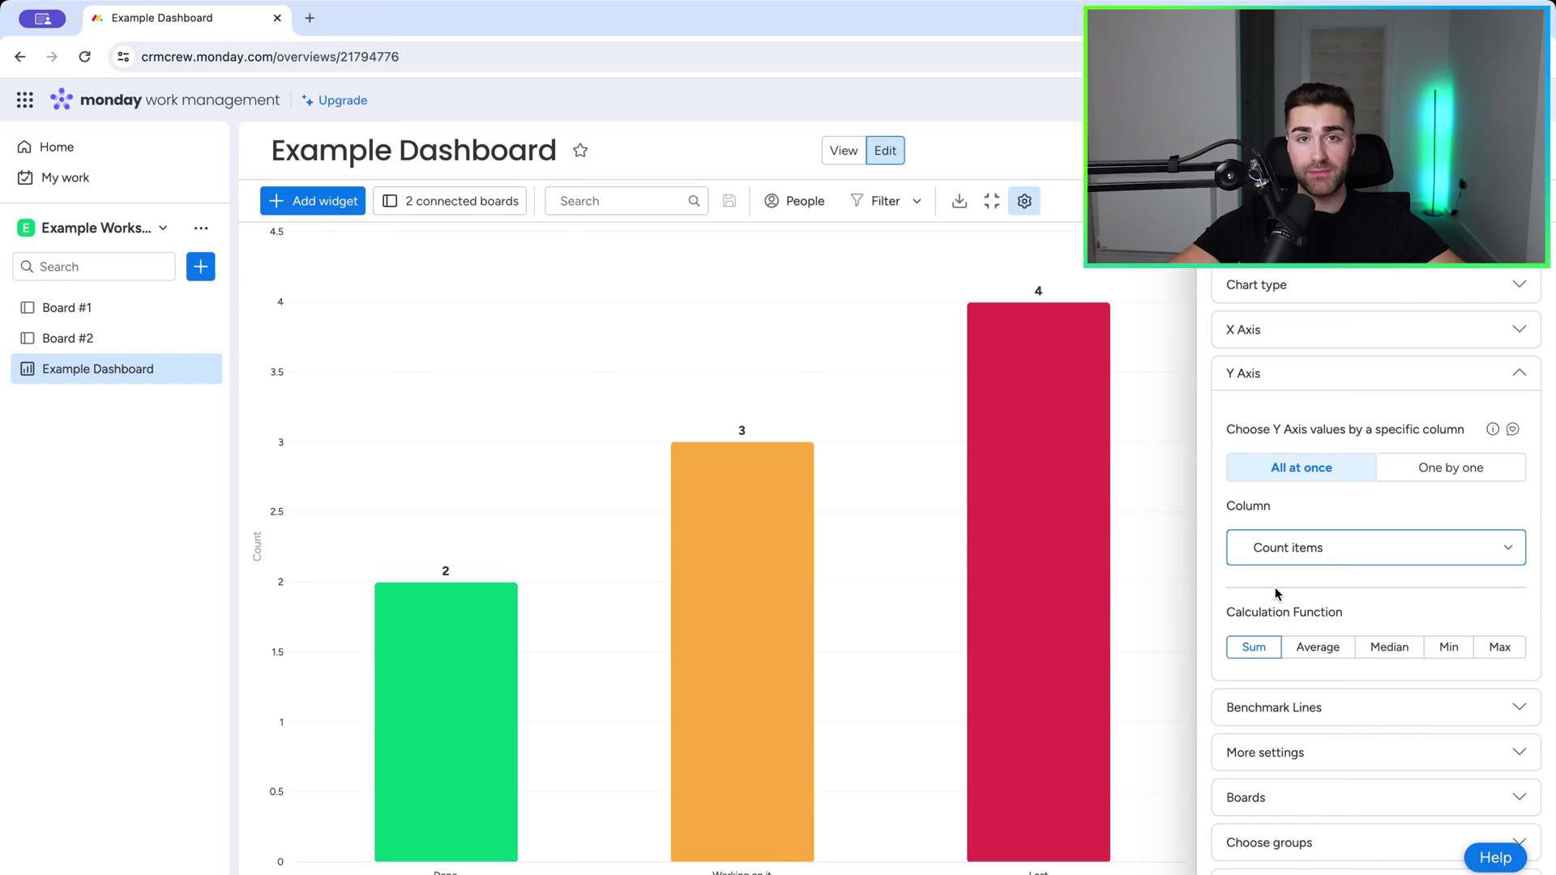
click(1291, 566)
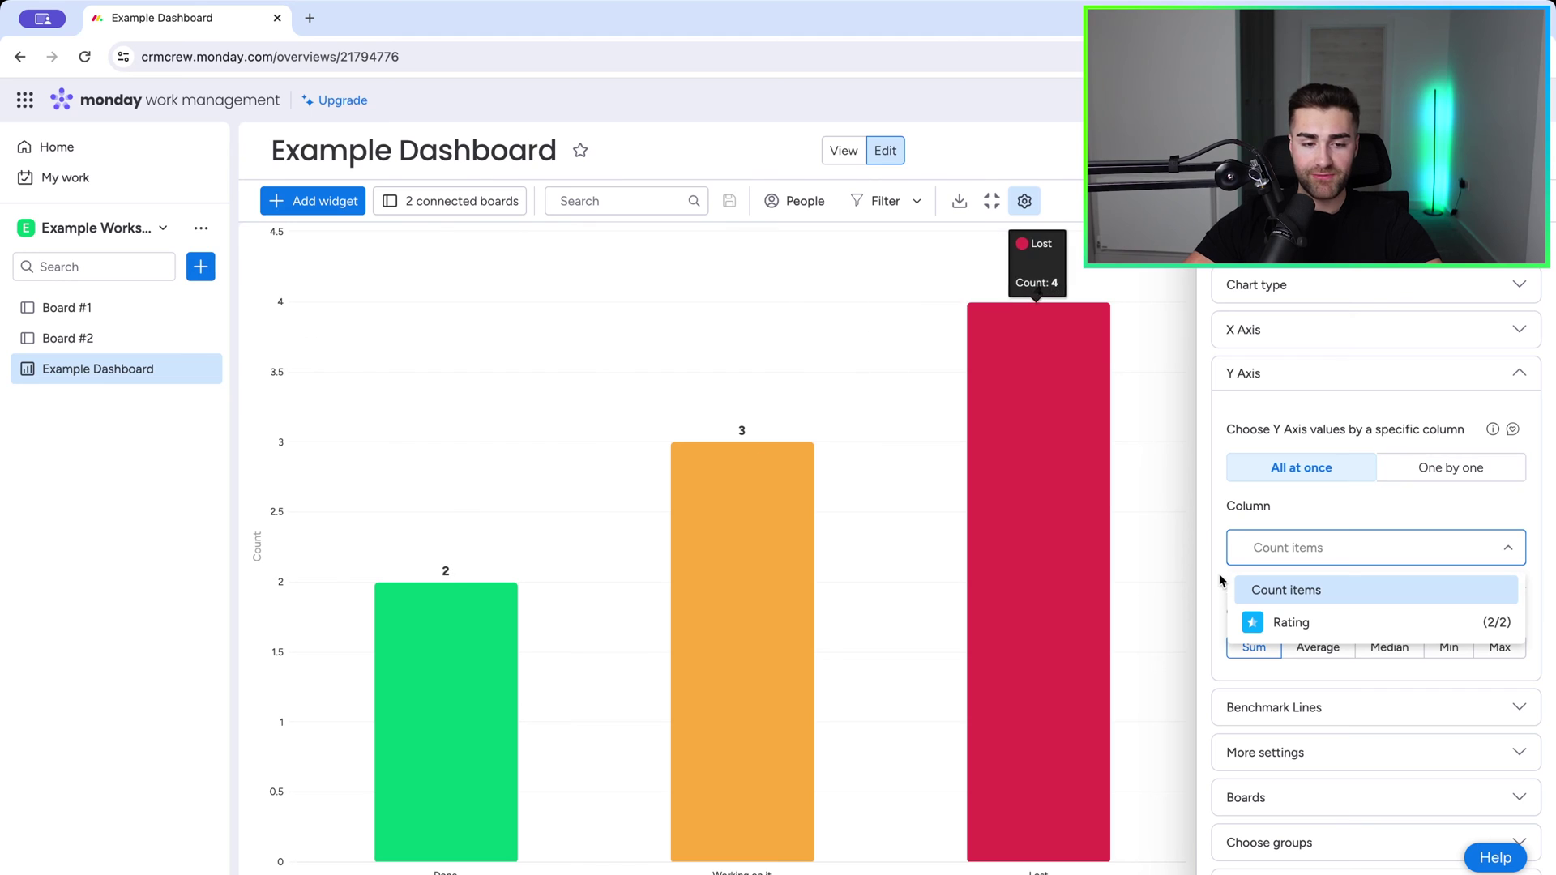
Open Board #1 and add a Numbers column.
click(89, 316)
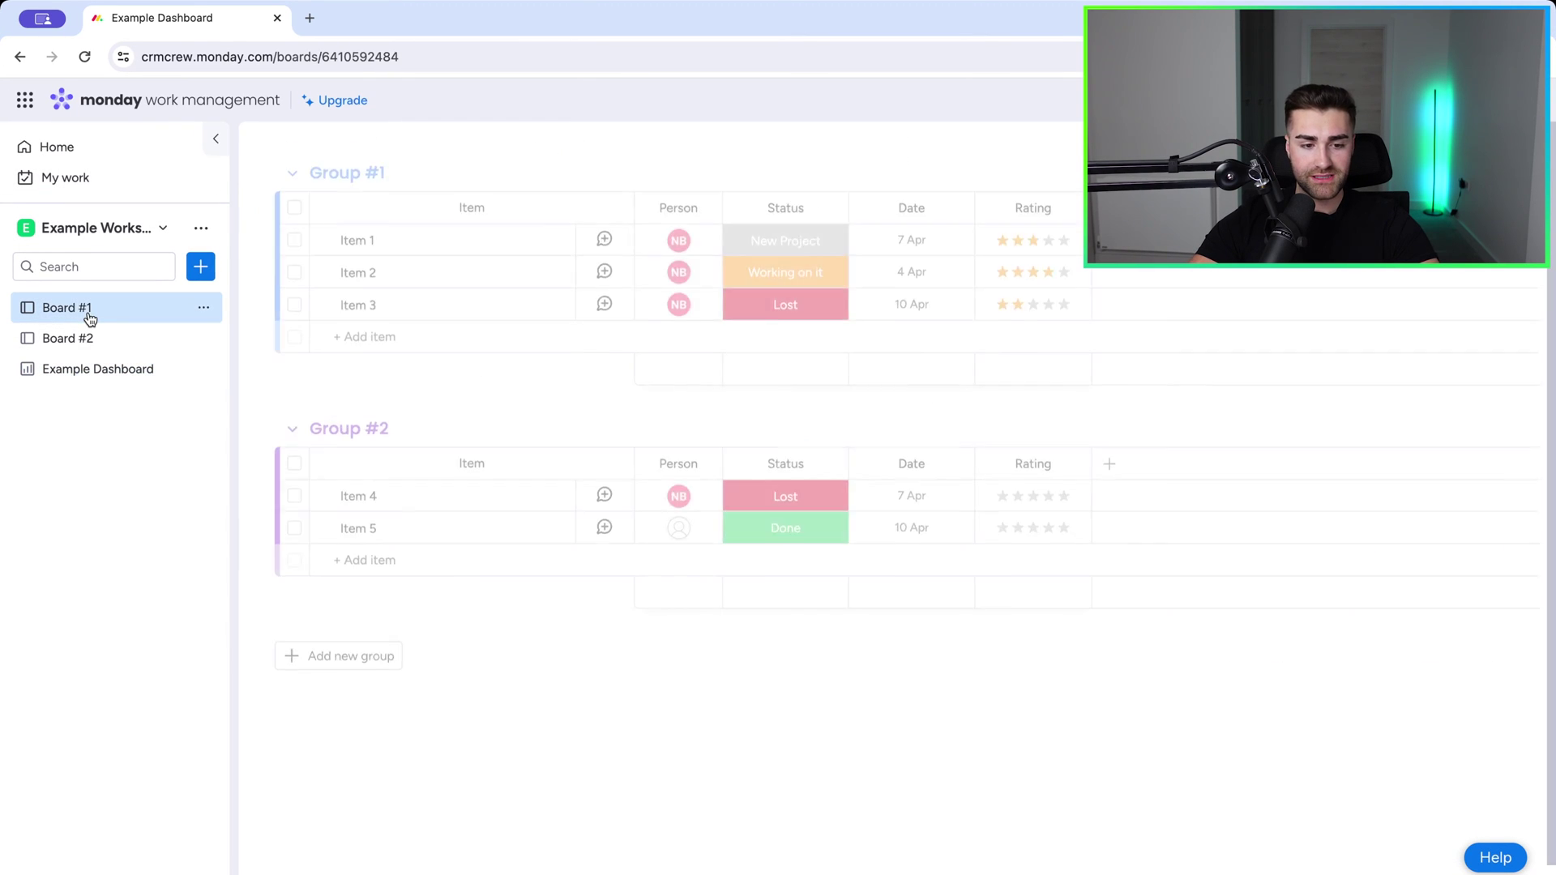
click(1110, 315)
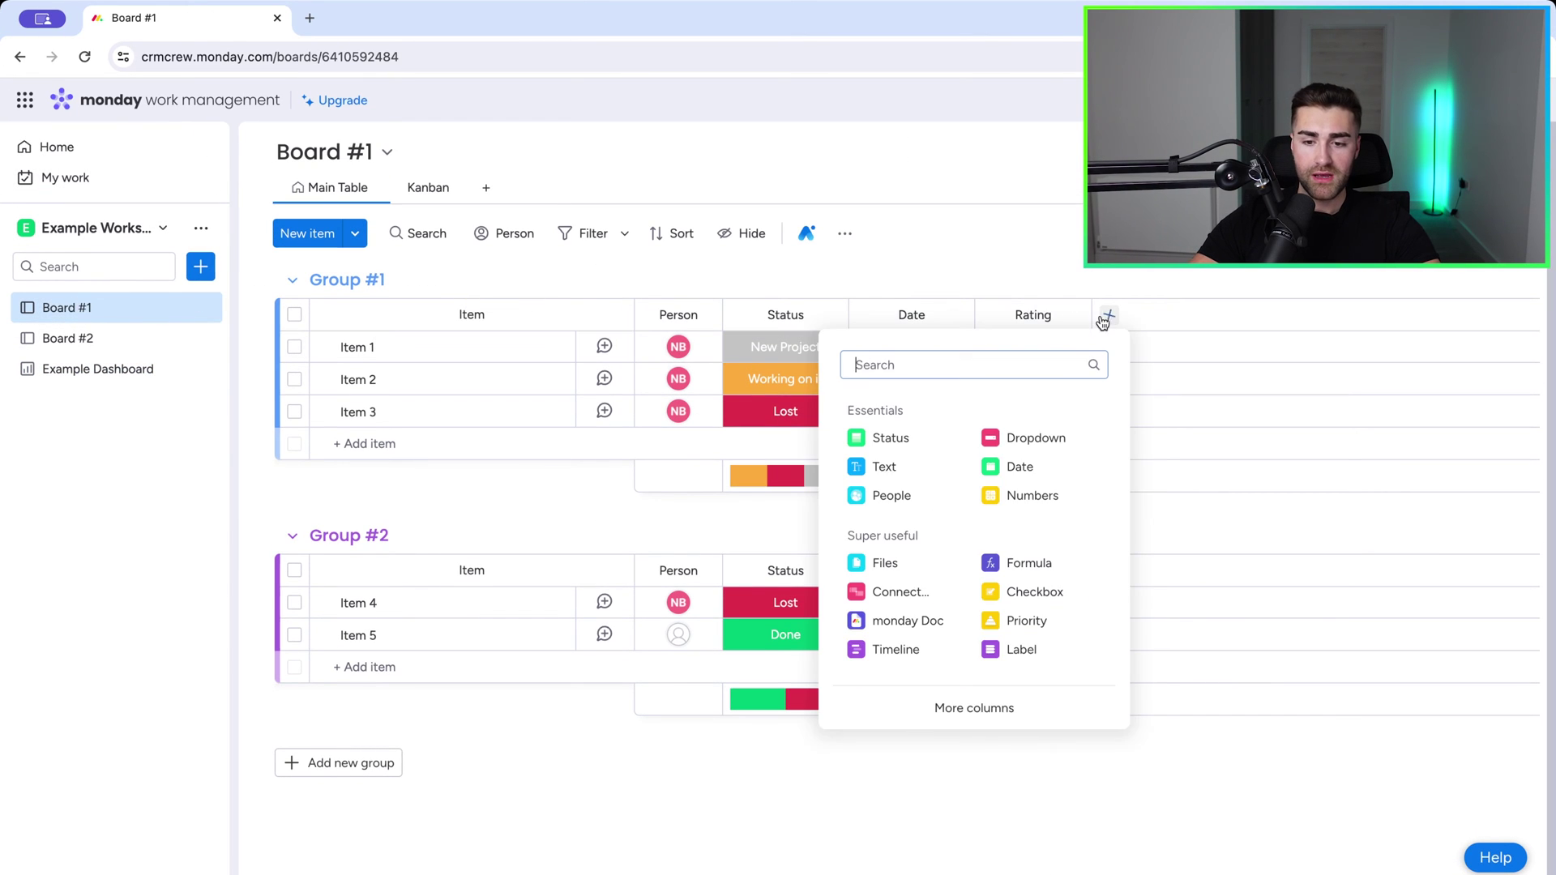
text(number)
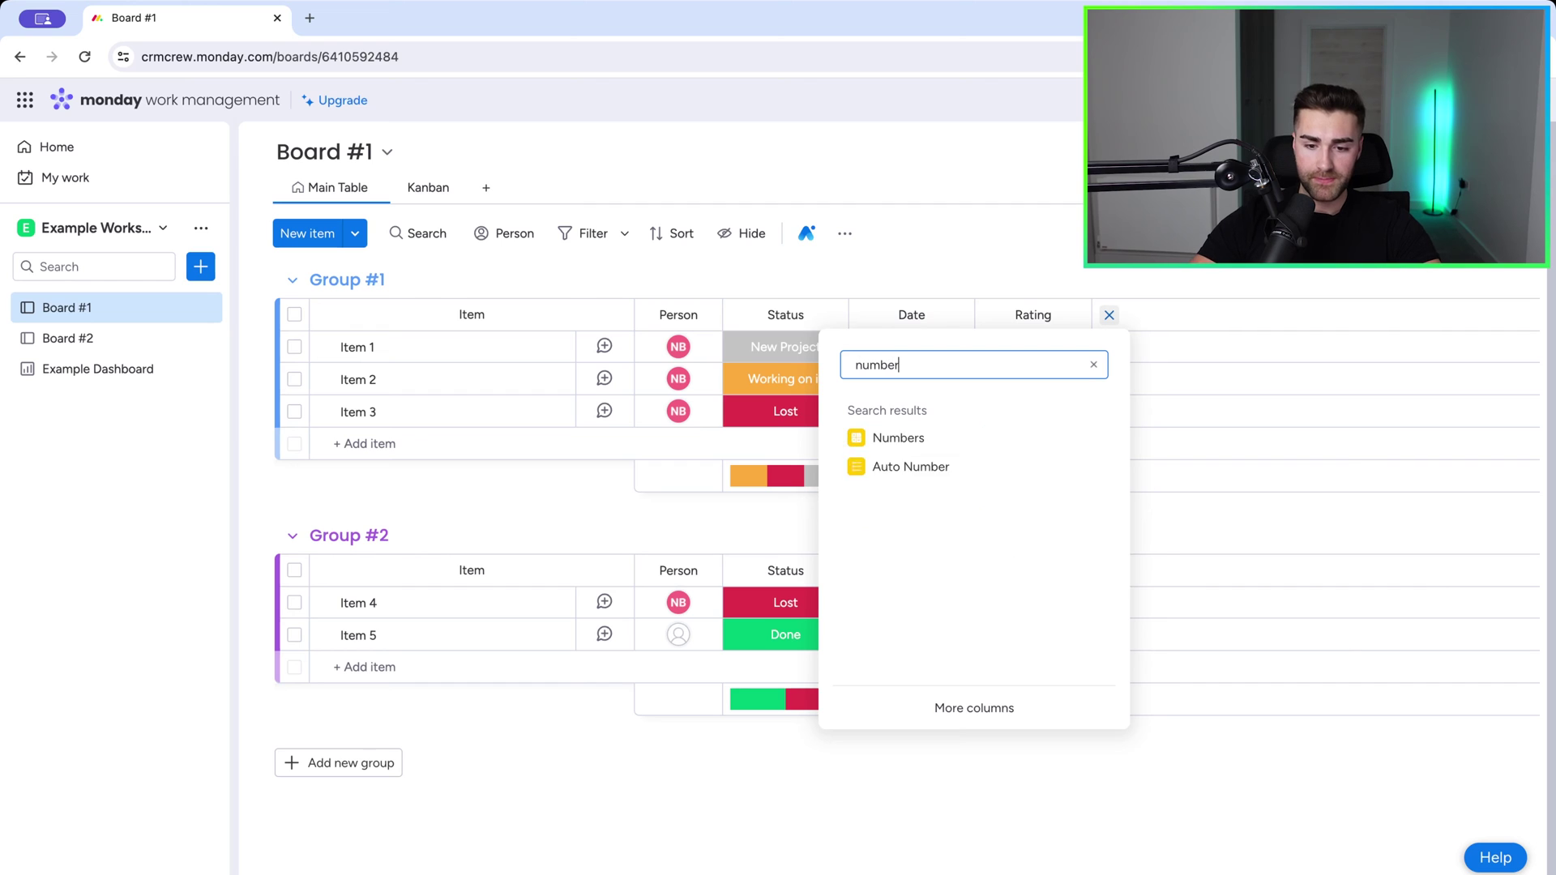
click(990, 442)
Enter 5,000, 2,000 and 1,000 as the Numbers values for Items 1 to 3.
click(1143, 345)
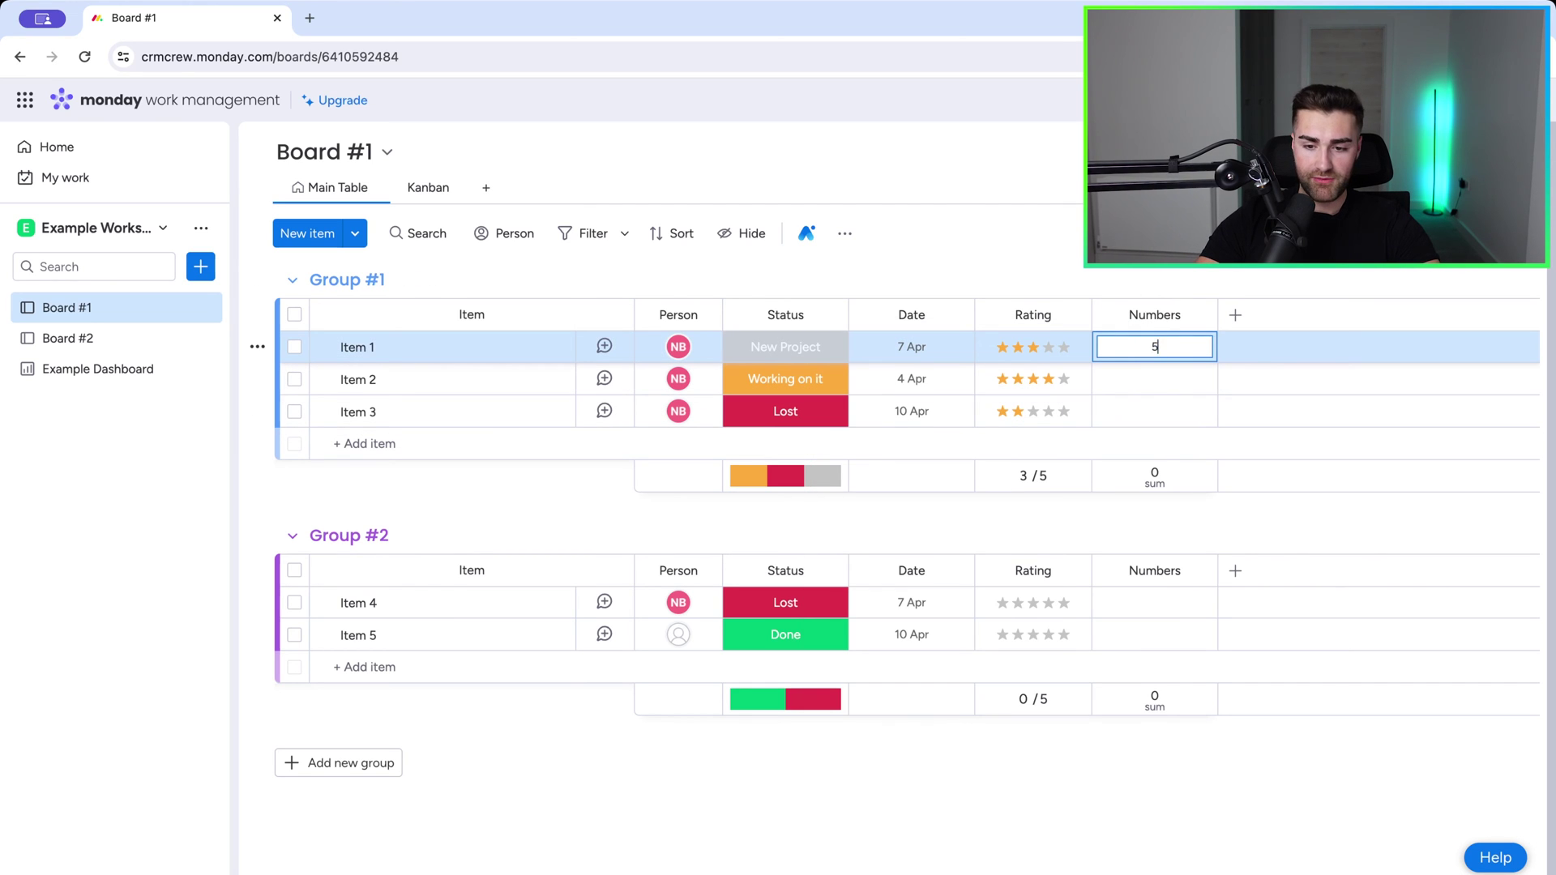
text(5,000)
key(Return)
click(1155, 379)
text(2000)
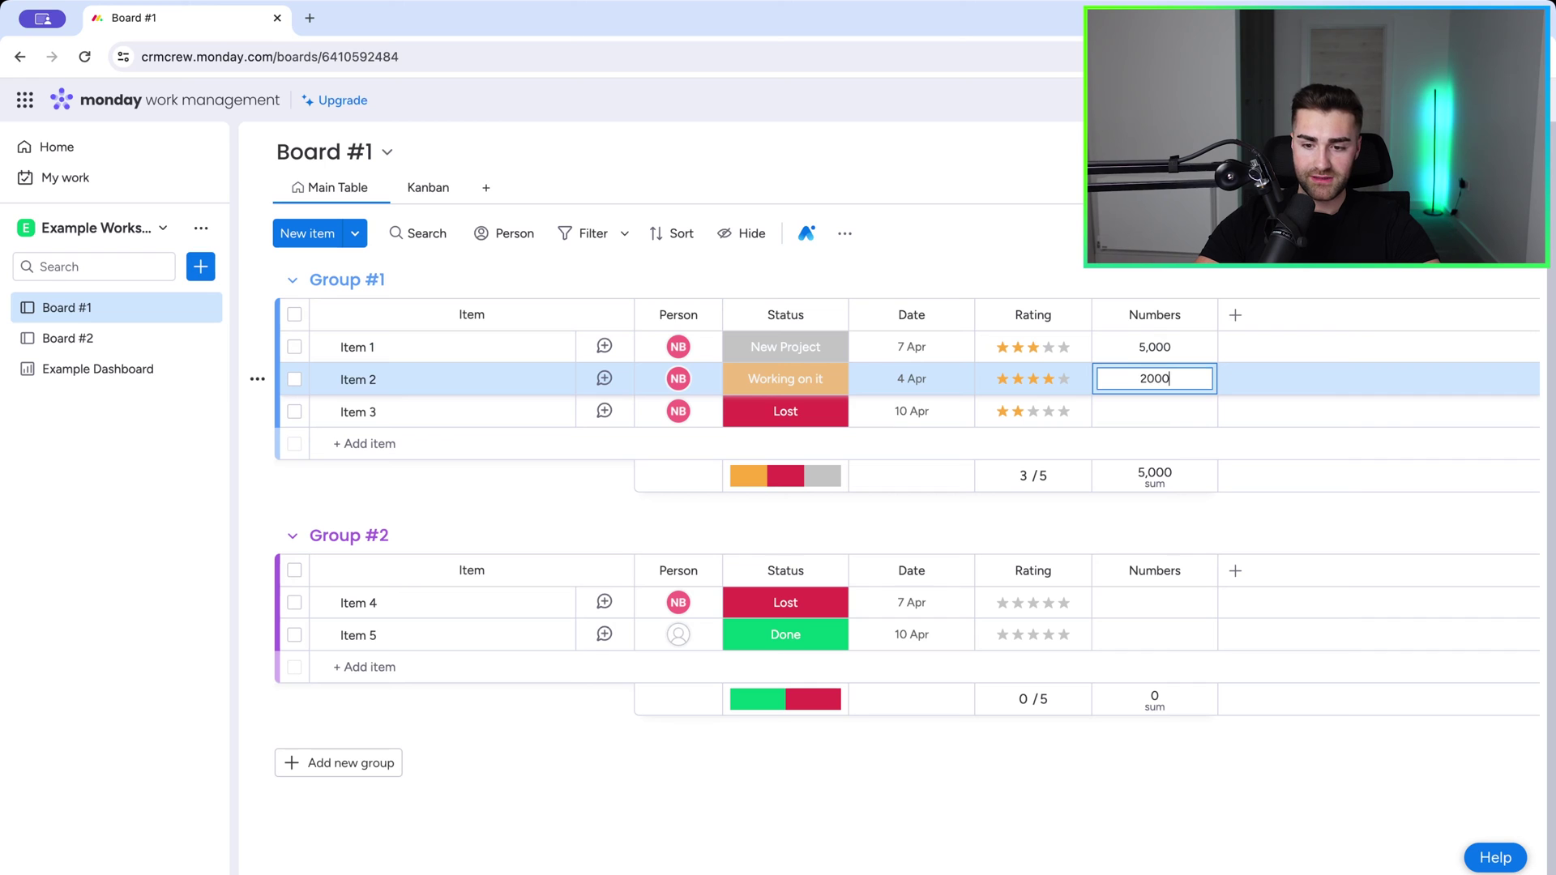
key(Return)
click(1155, 411)
text(10)
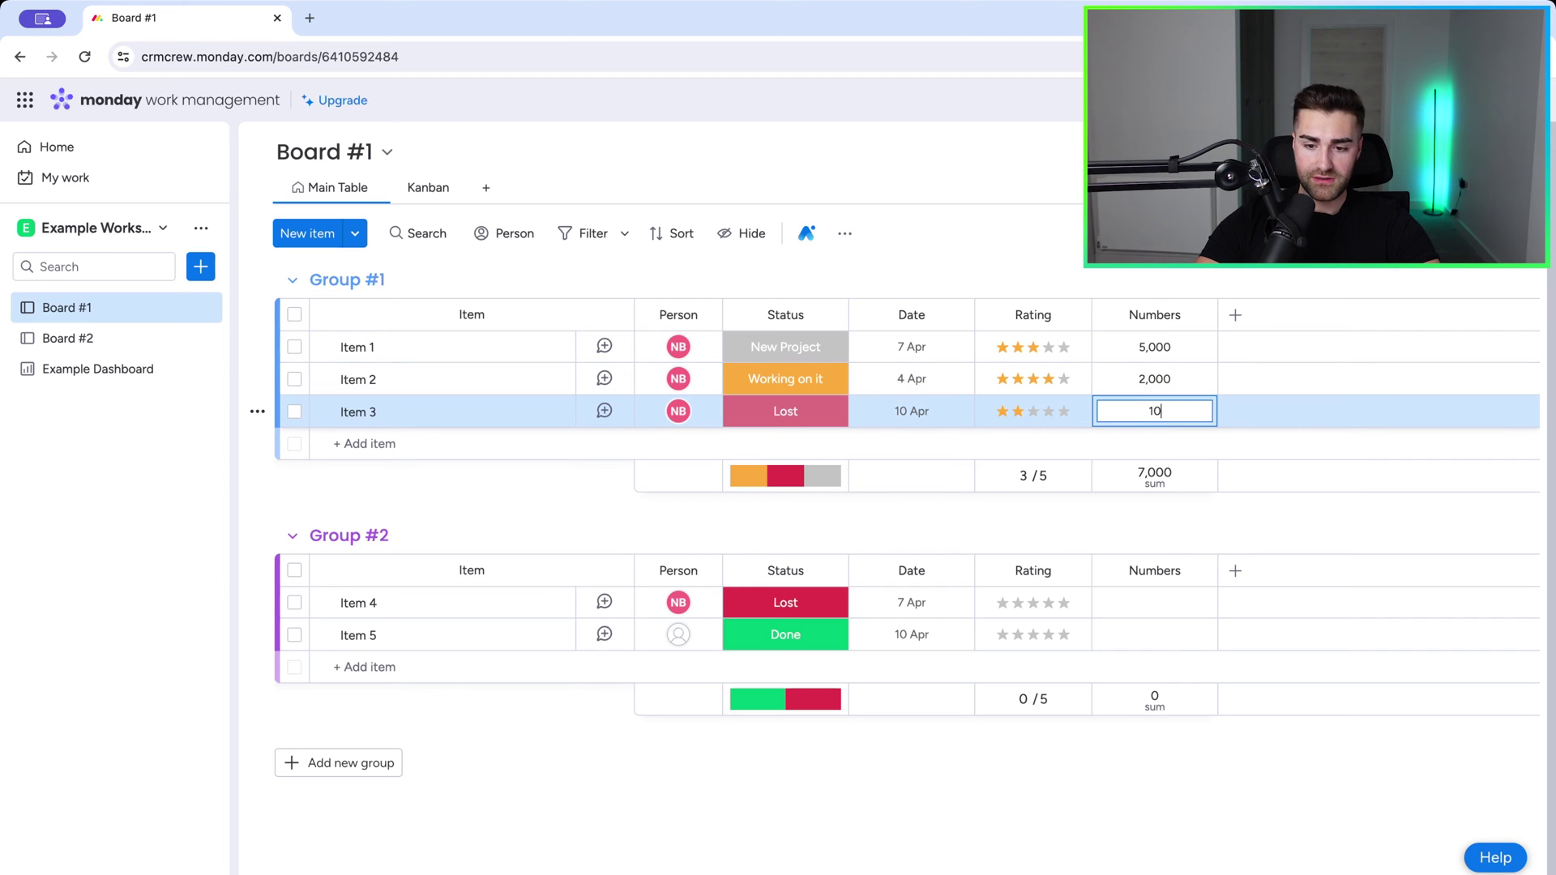
text(00)
key(Return)
Open Board #2 and add a Numbers column.
click(77, 337)
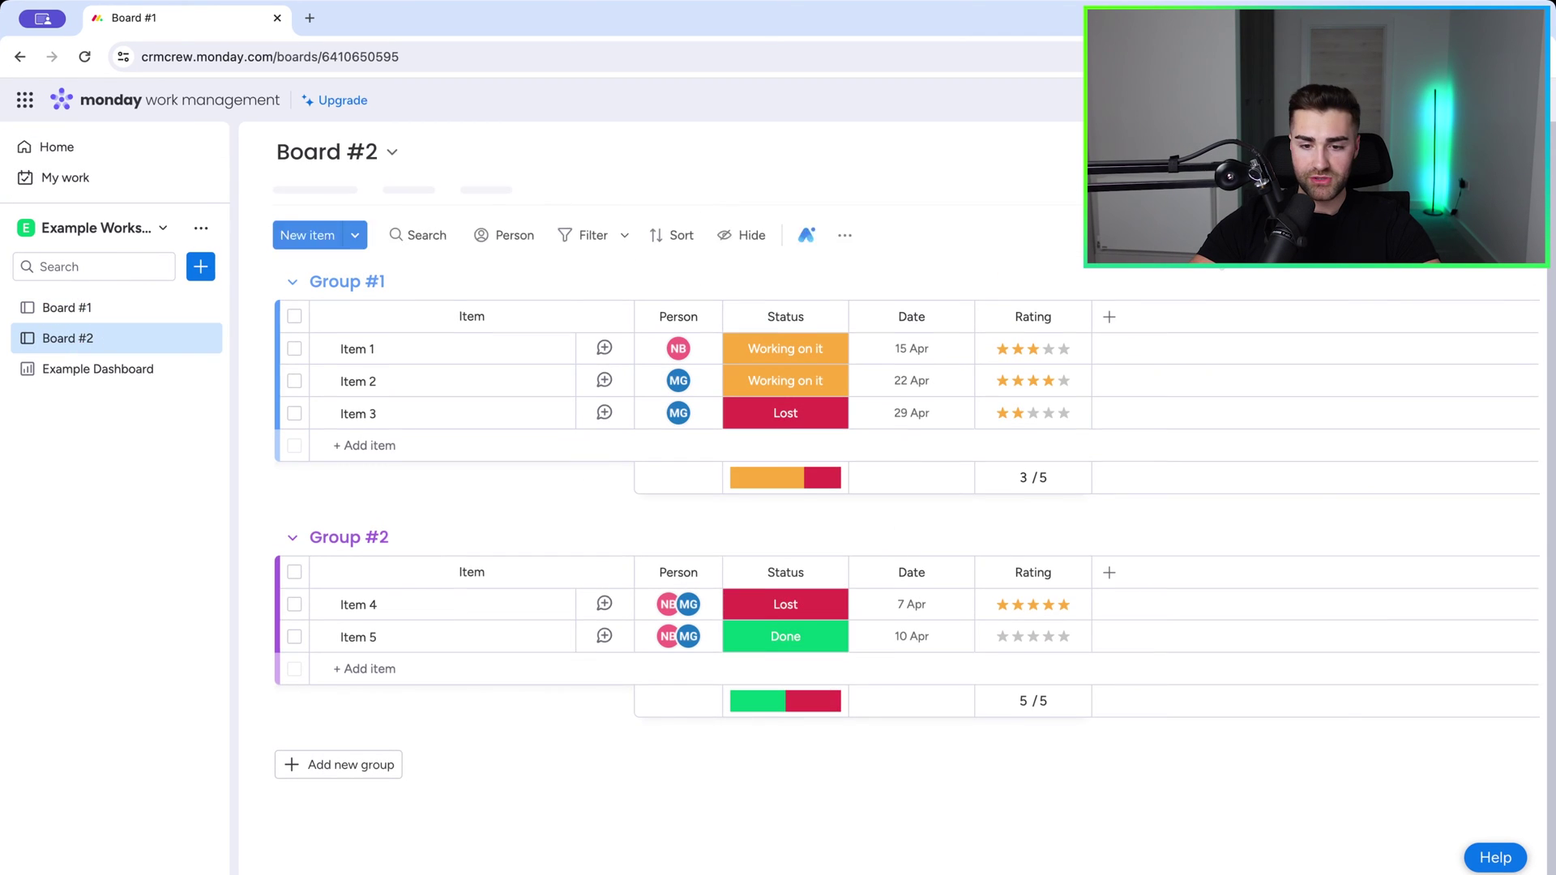
click(1109, 316)
text(numb)
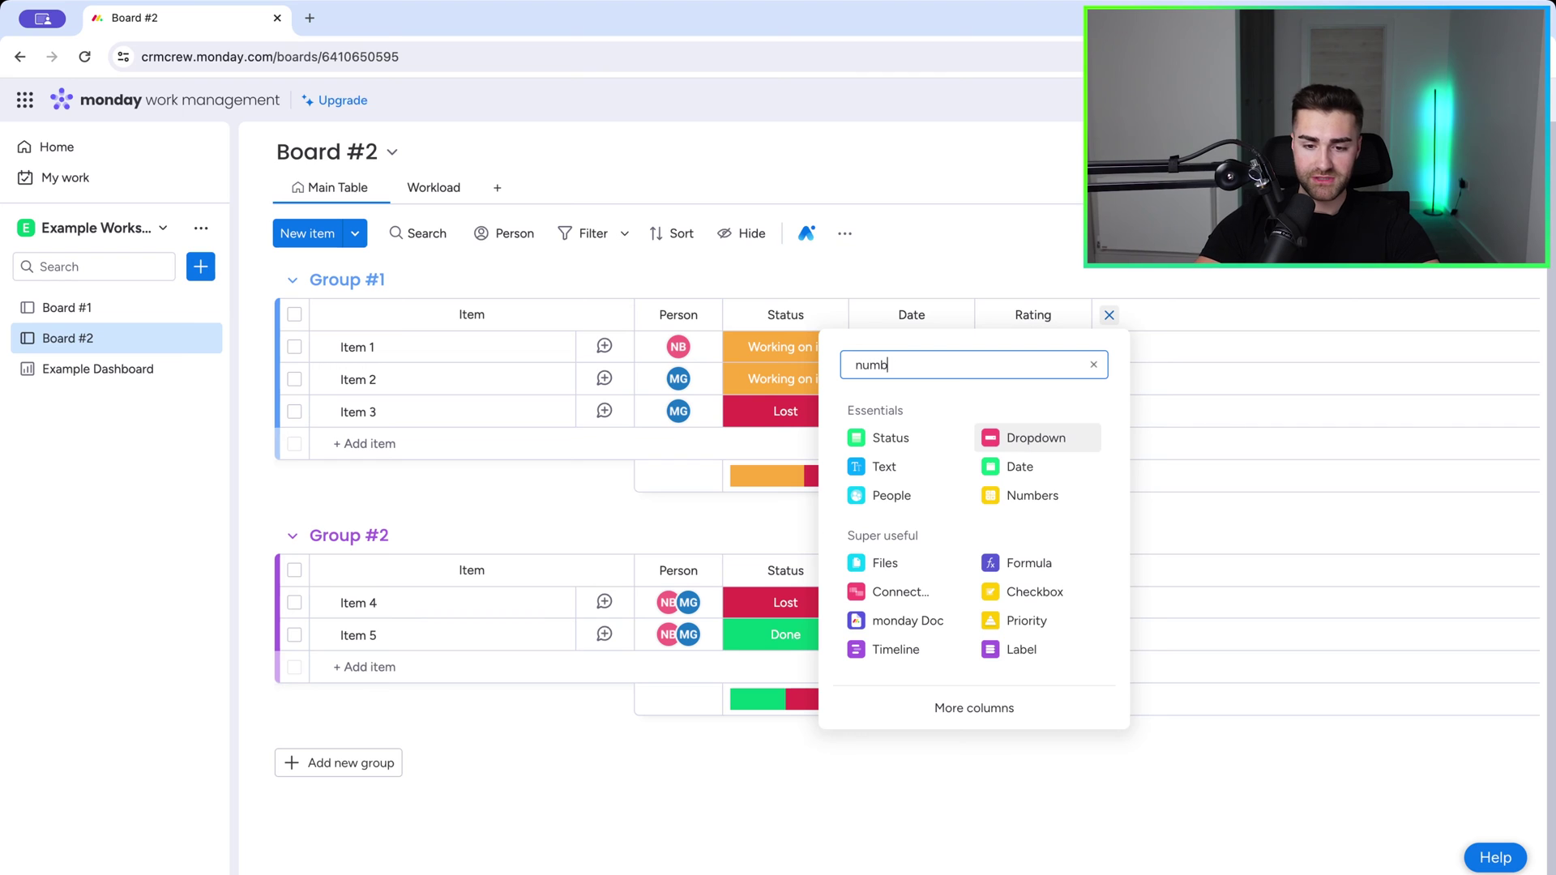
text(er)
click(872, 435)
Fill Items 1, 2 and 3 with 3,500, 4,000 and 2,100, then reopen Example Dashboard.
click(1155, 346)
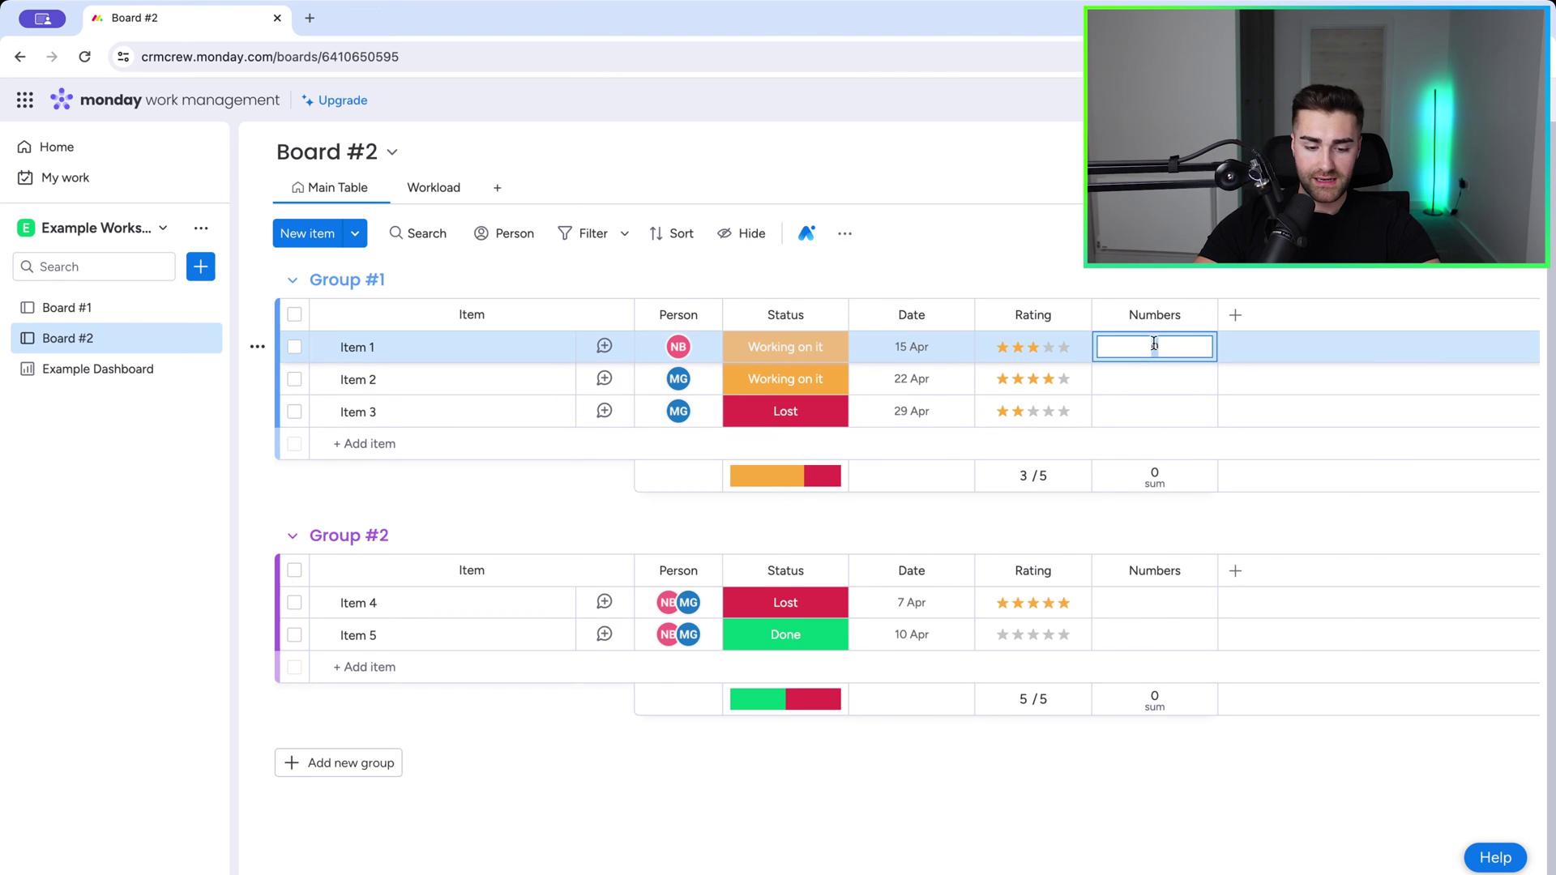
text(3,500)
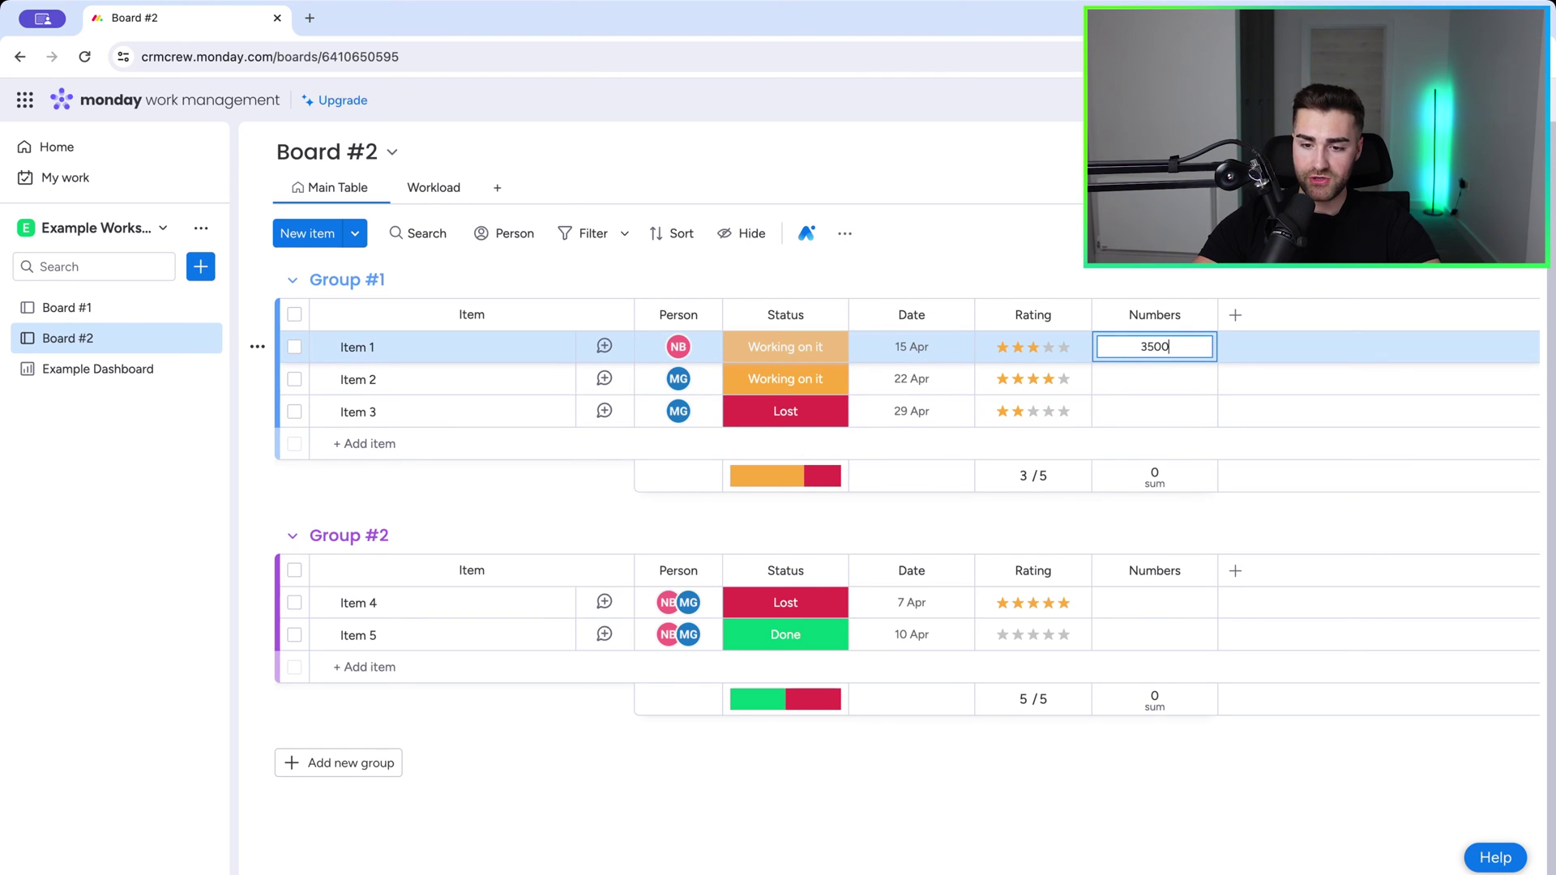
click(1106, 405)
text(2,100)
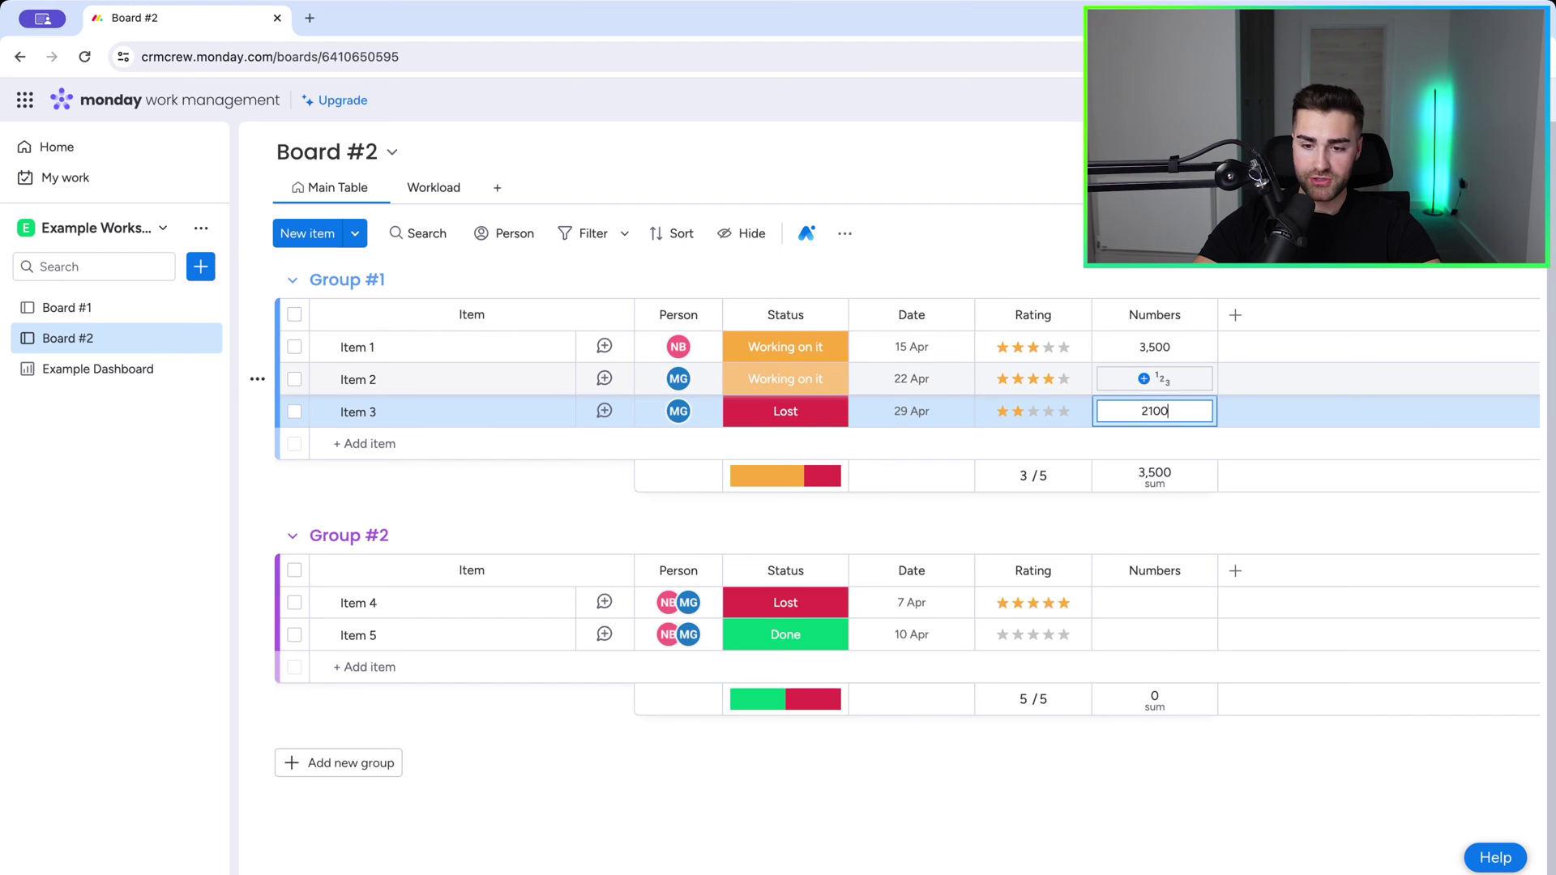
click(1161, 386)
text(4,00)
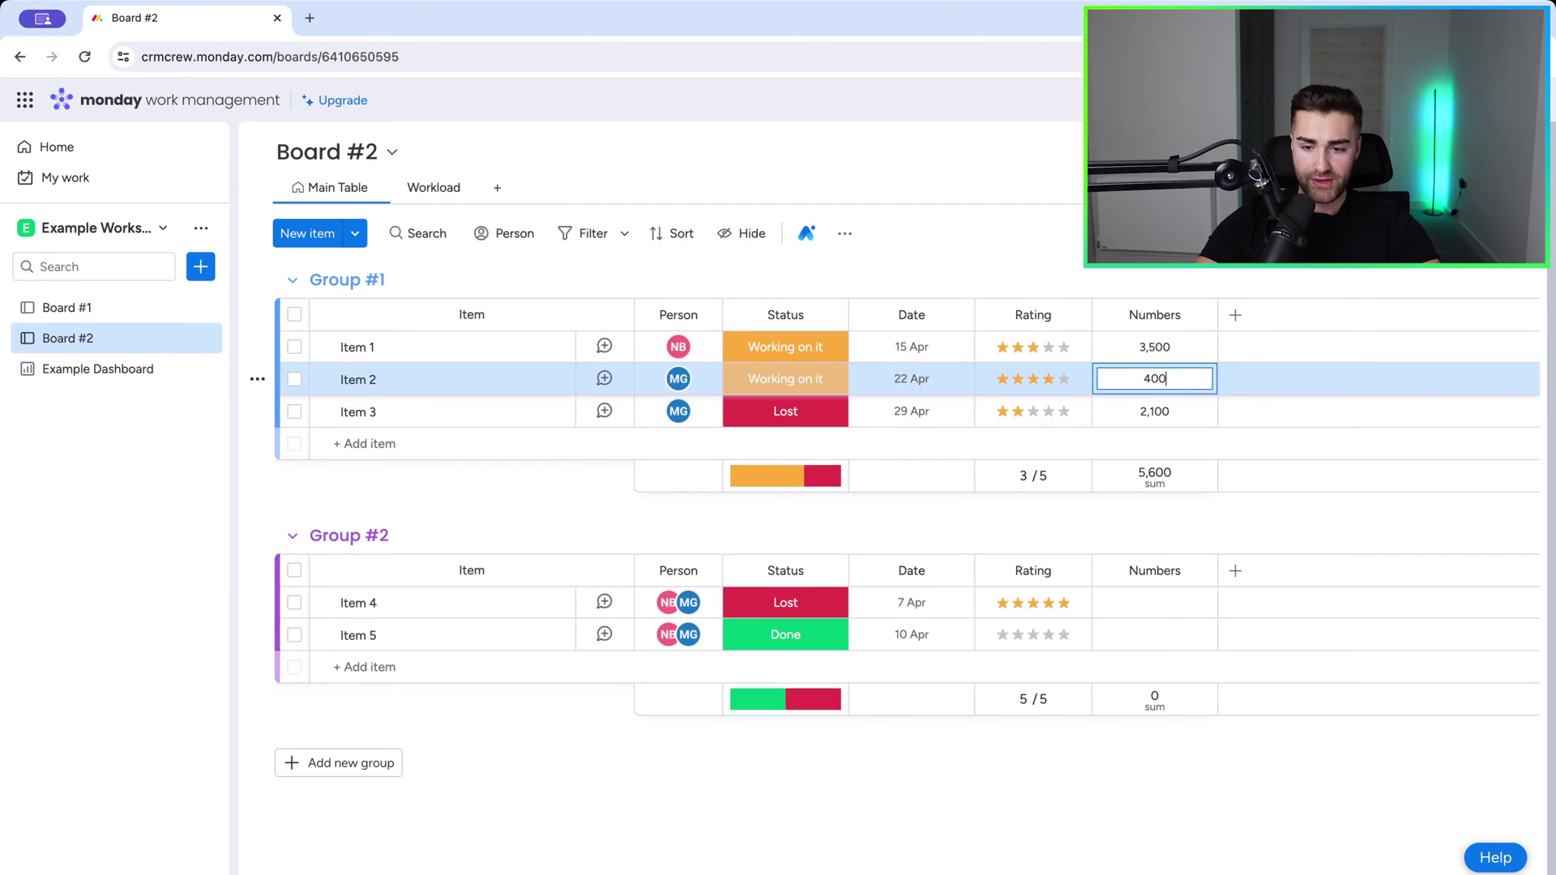
text(0)
key(Return)
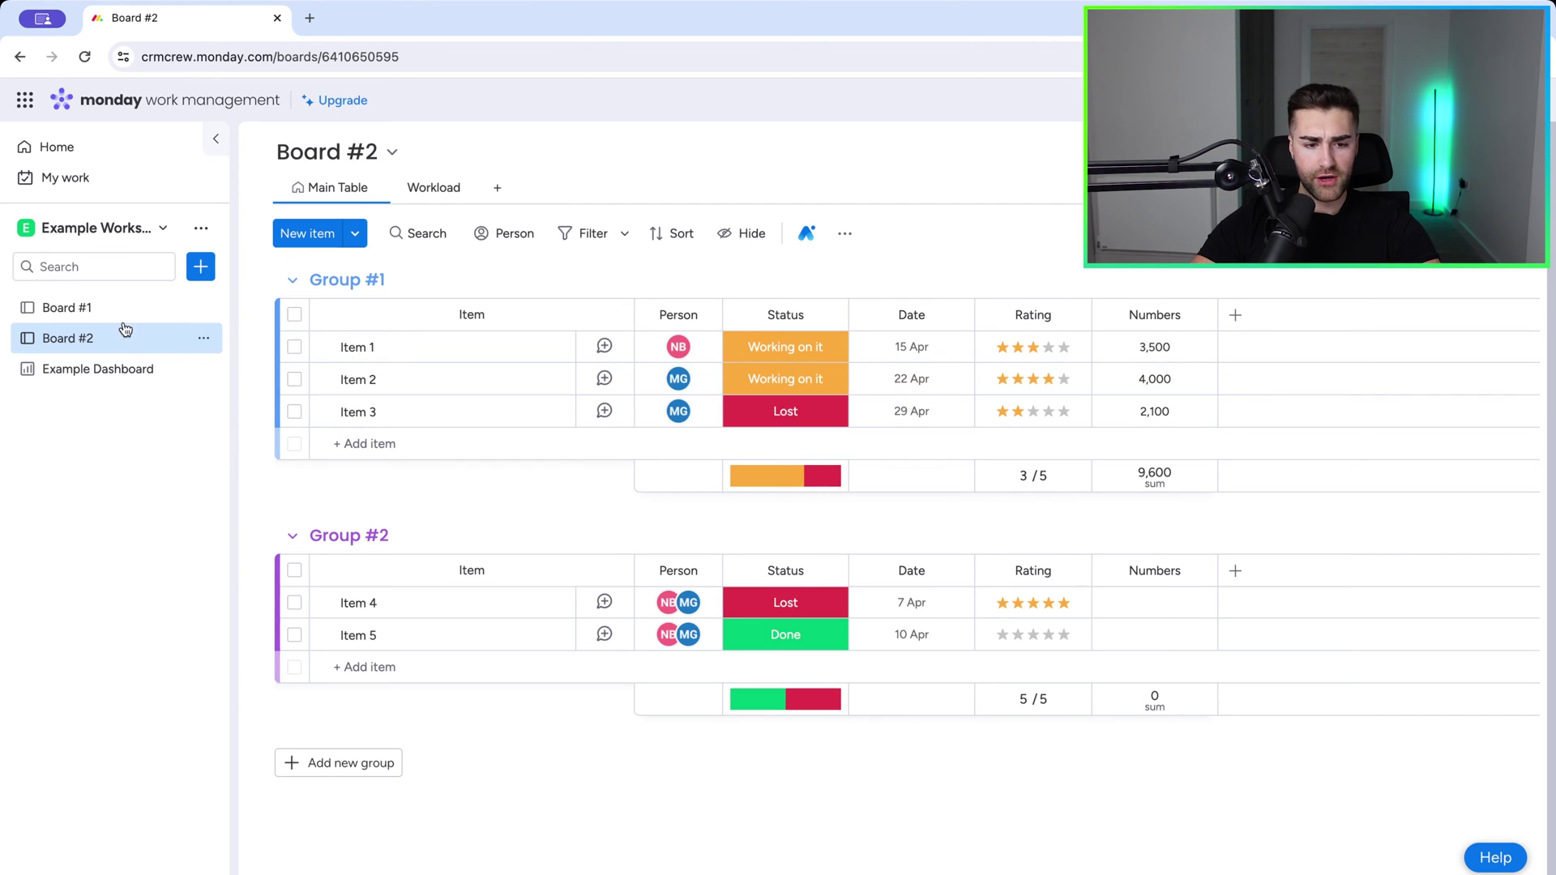
click(73, 379)
Set the Y axis to One by one, summing the Numbers column for both Board #1 and Board #2.
click(1023, 199)
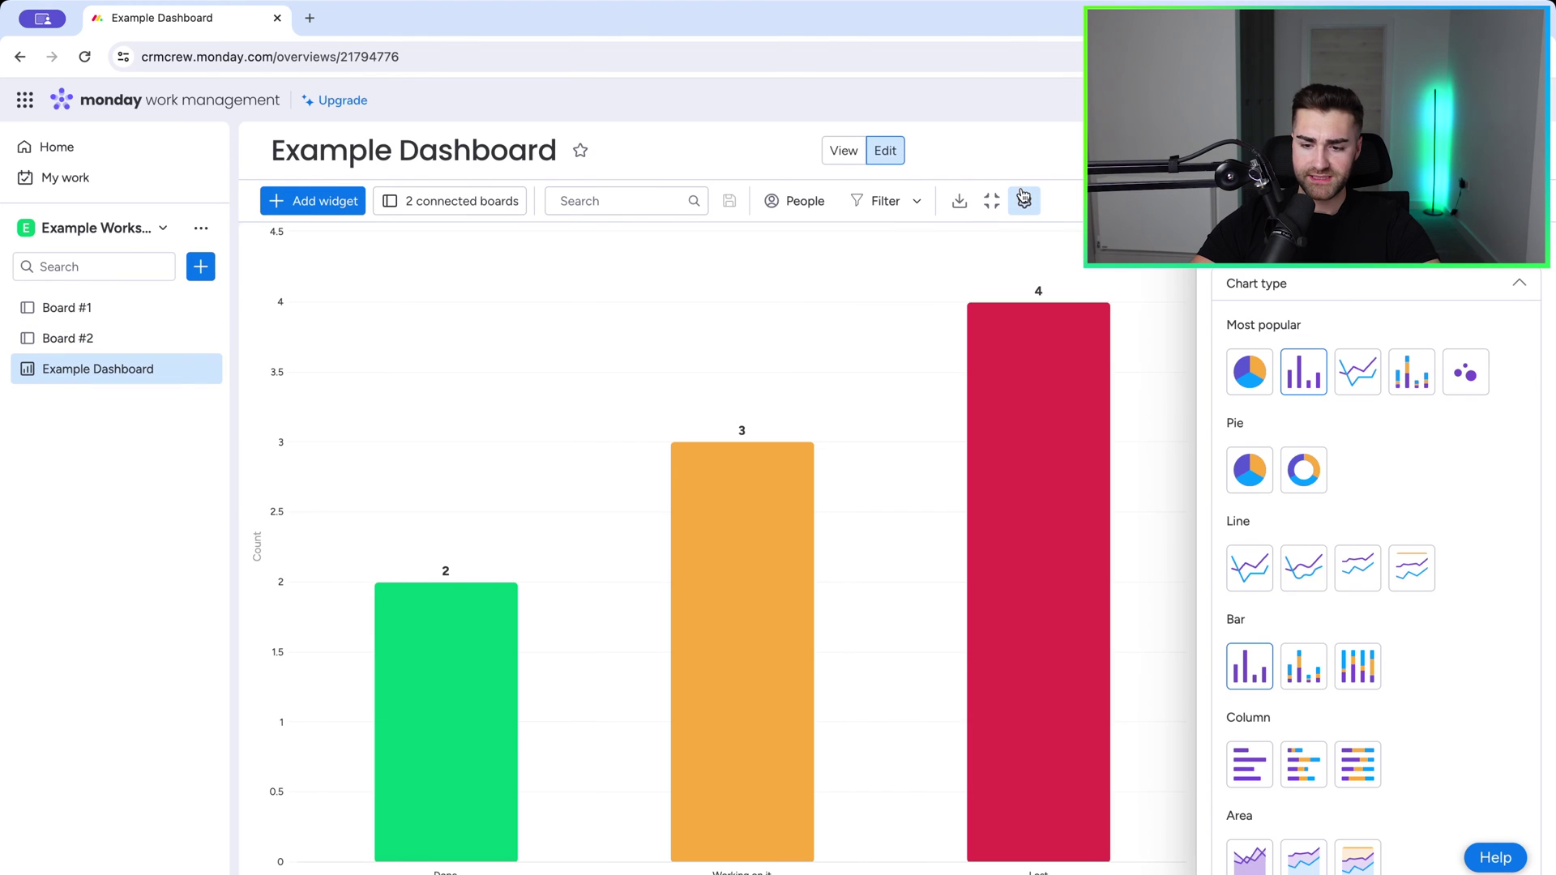
click(1333, 290)
click(1275, 376)
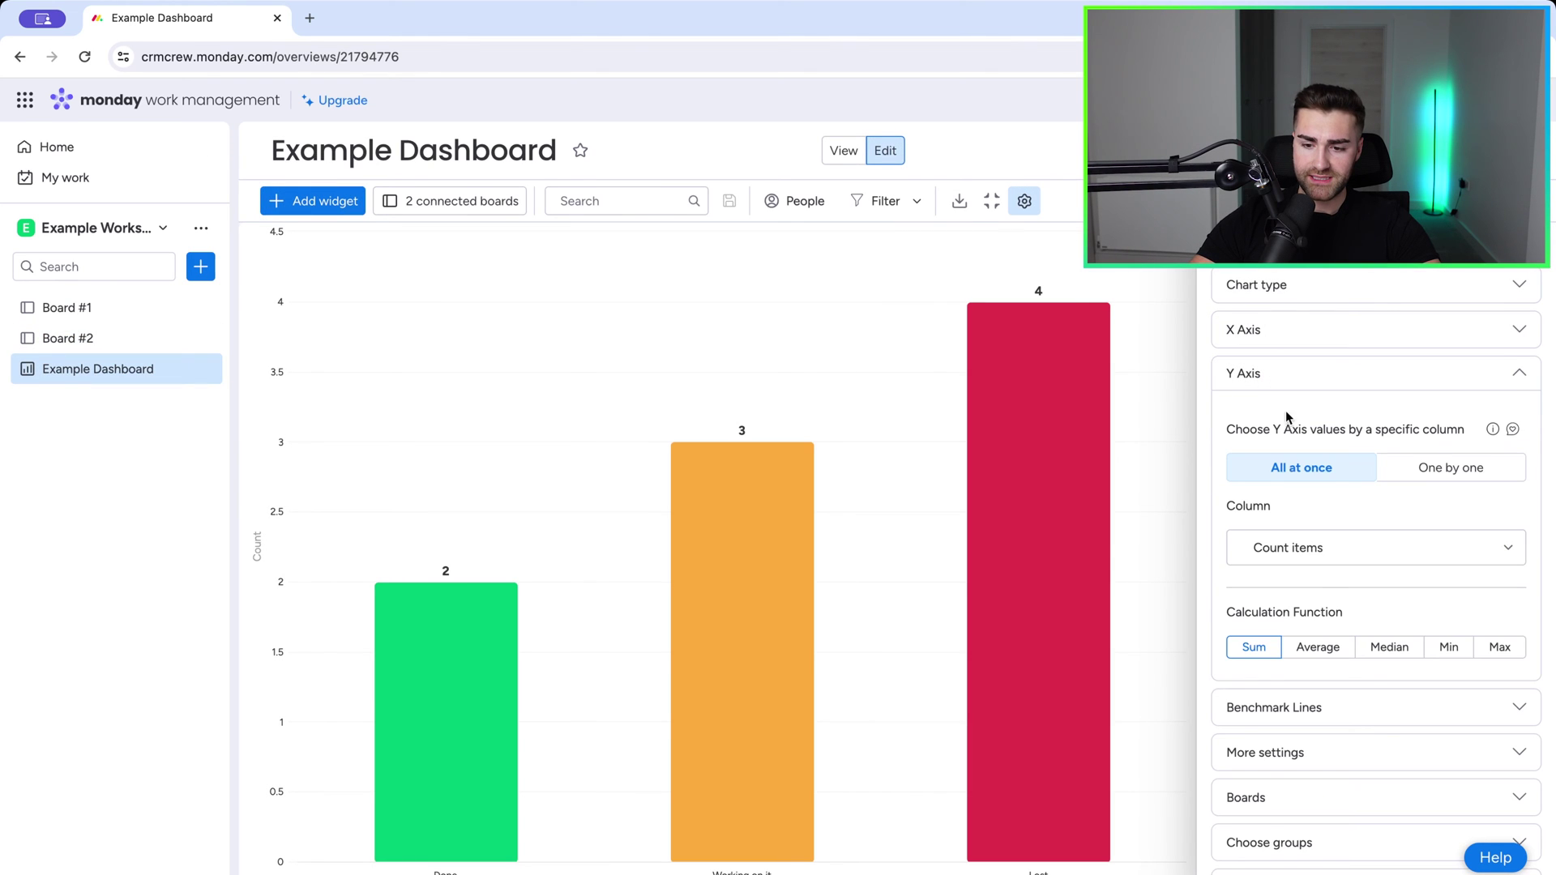
click(1289, 561)
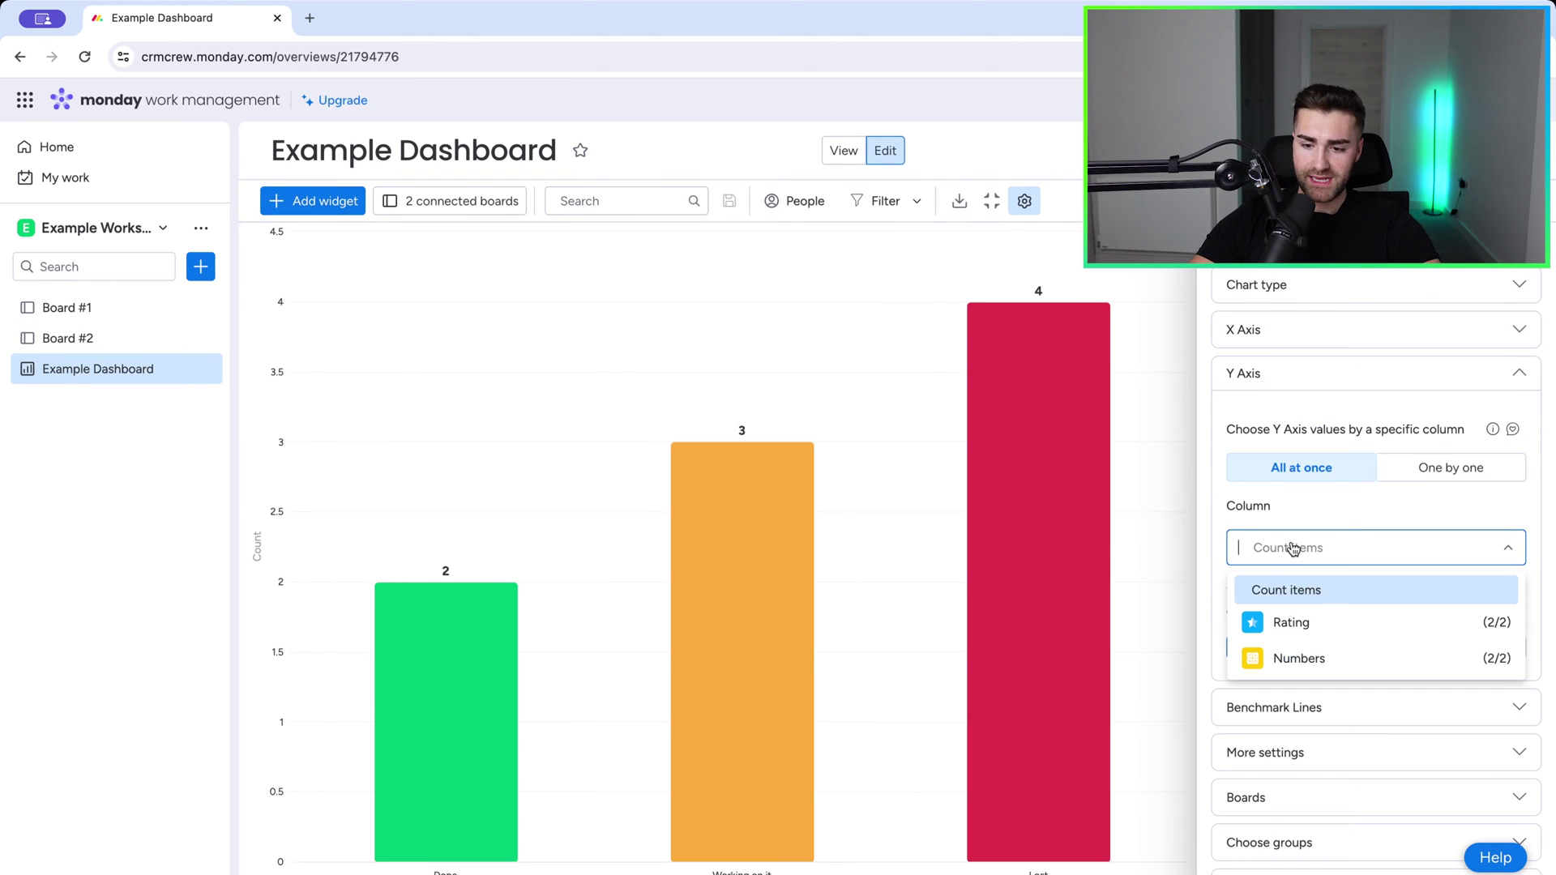
click(1310, 659)
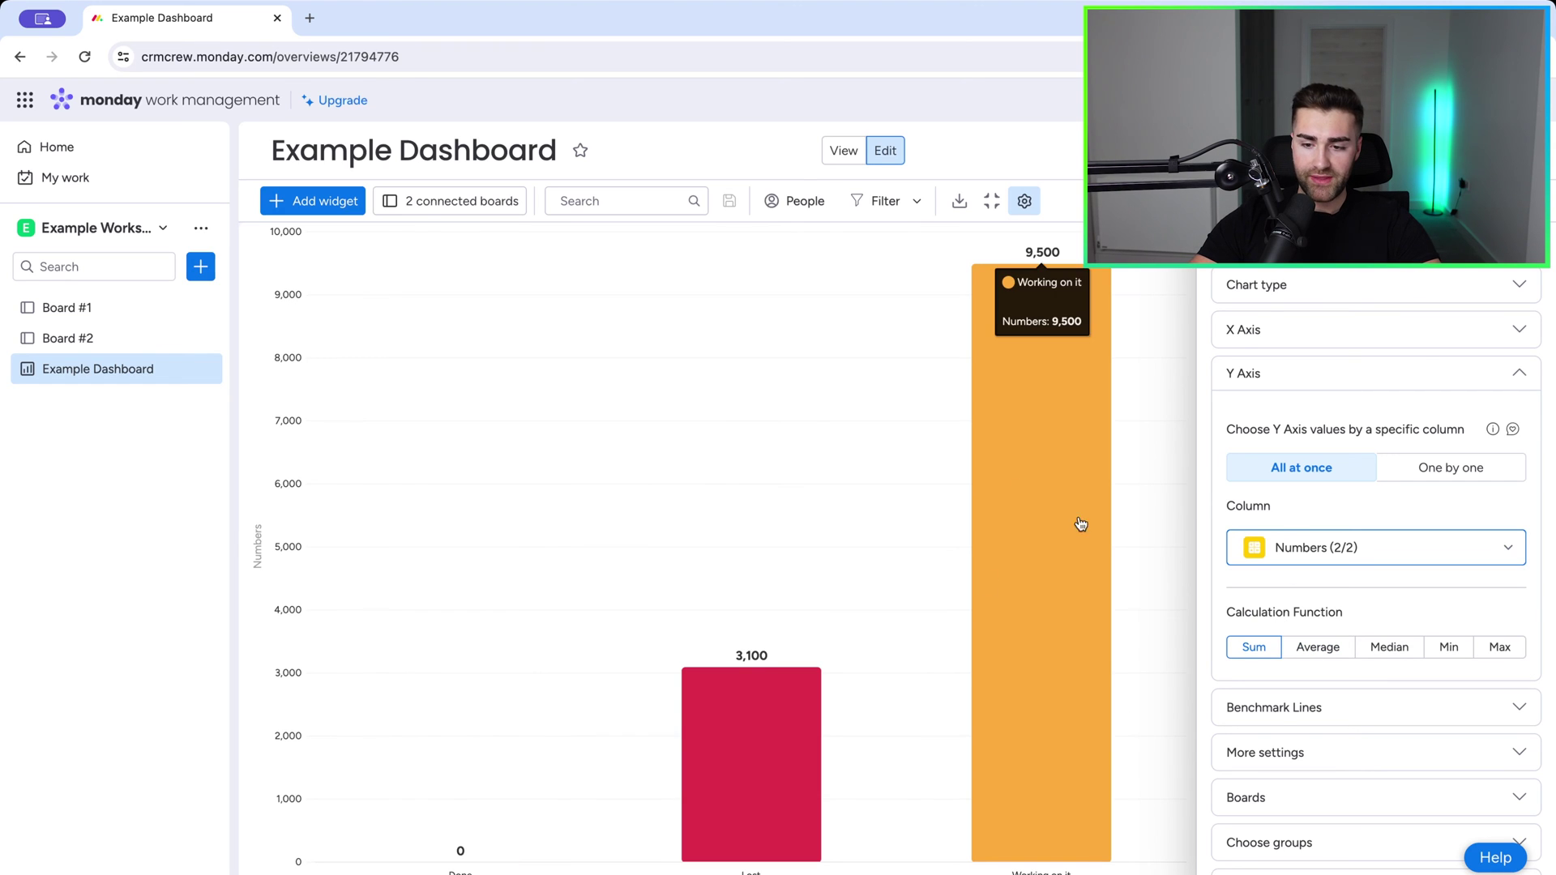
click(1477, 473)
click(1305, 573)
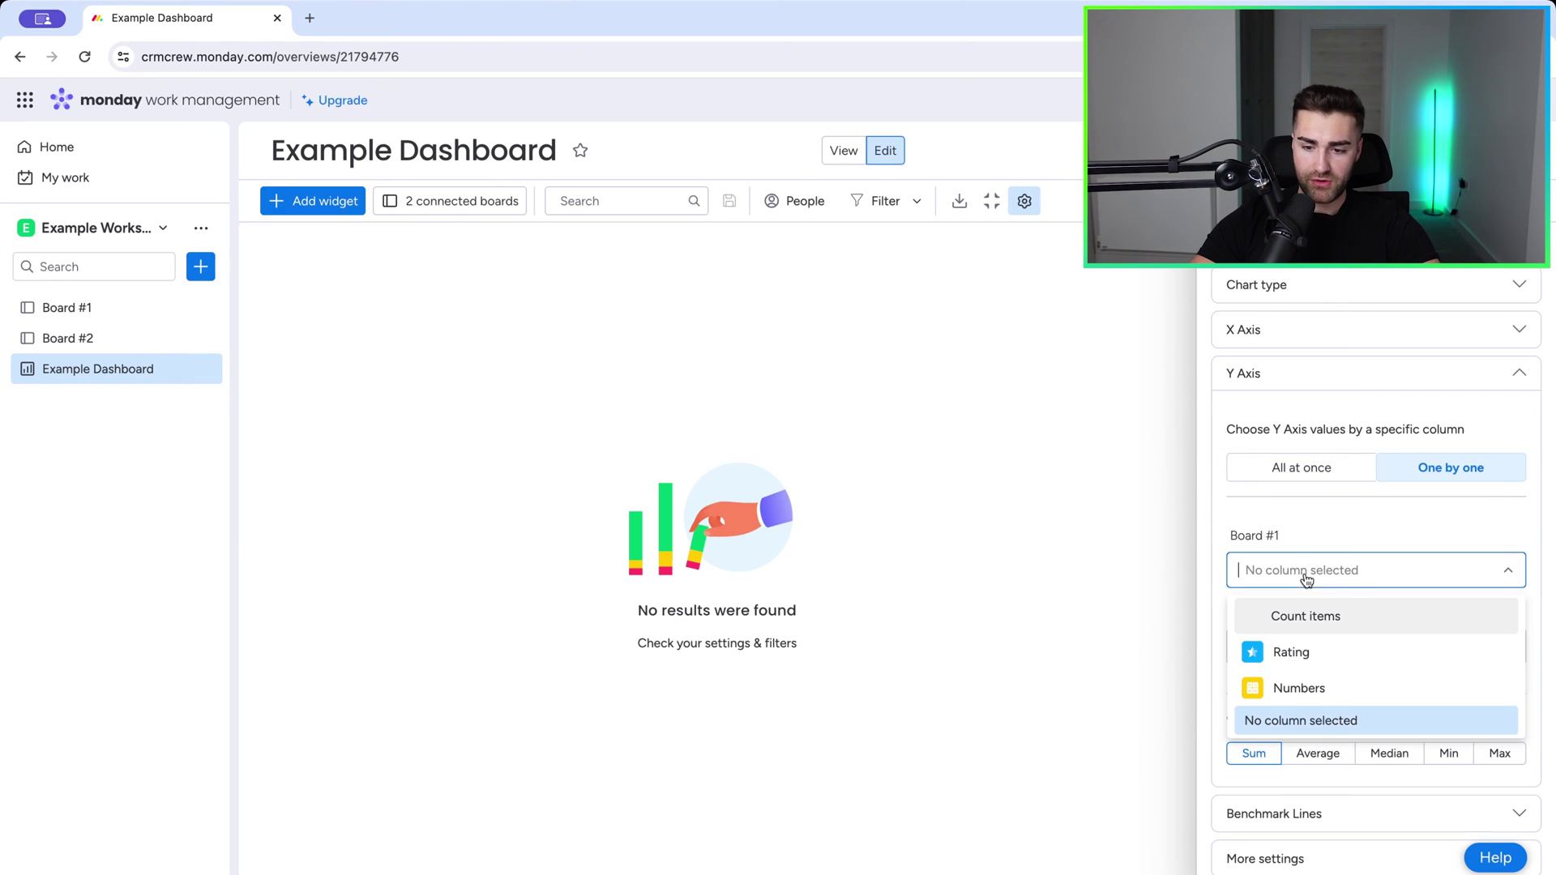
click(1294, 695)
click(1281, 706)
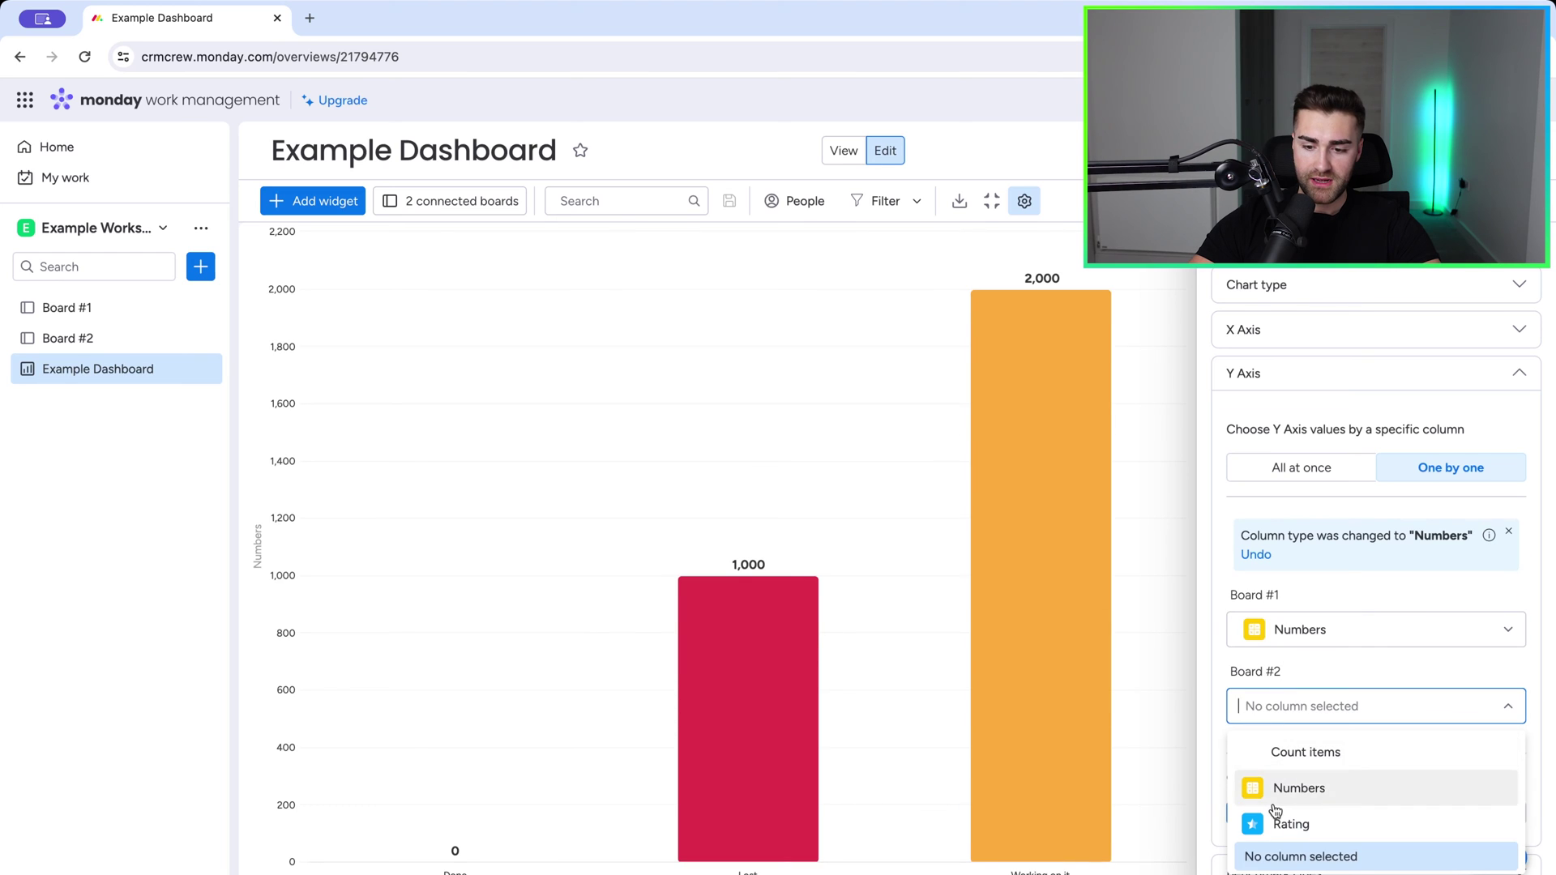
click(1282, 792)
scroll(1321, 685, down, 2)
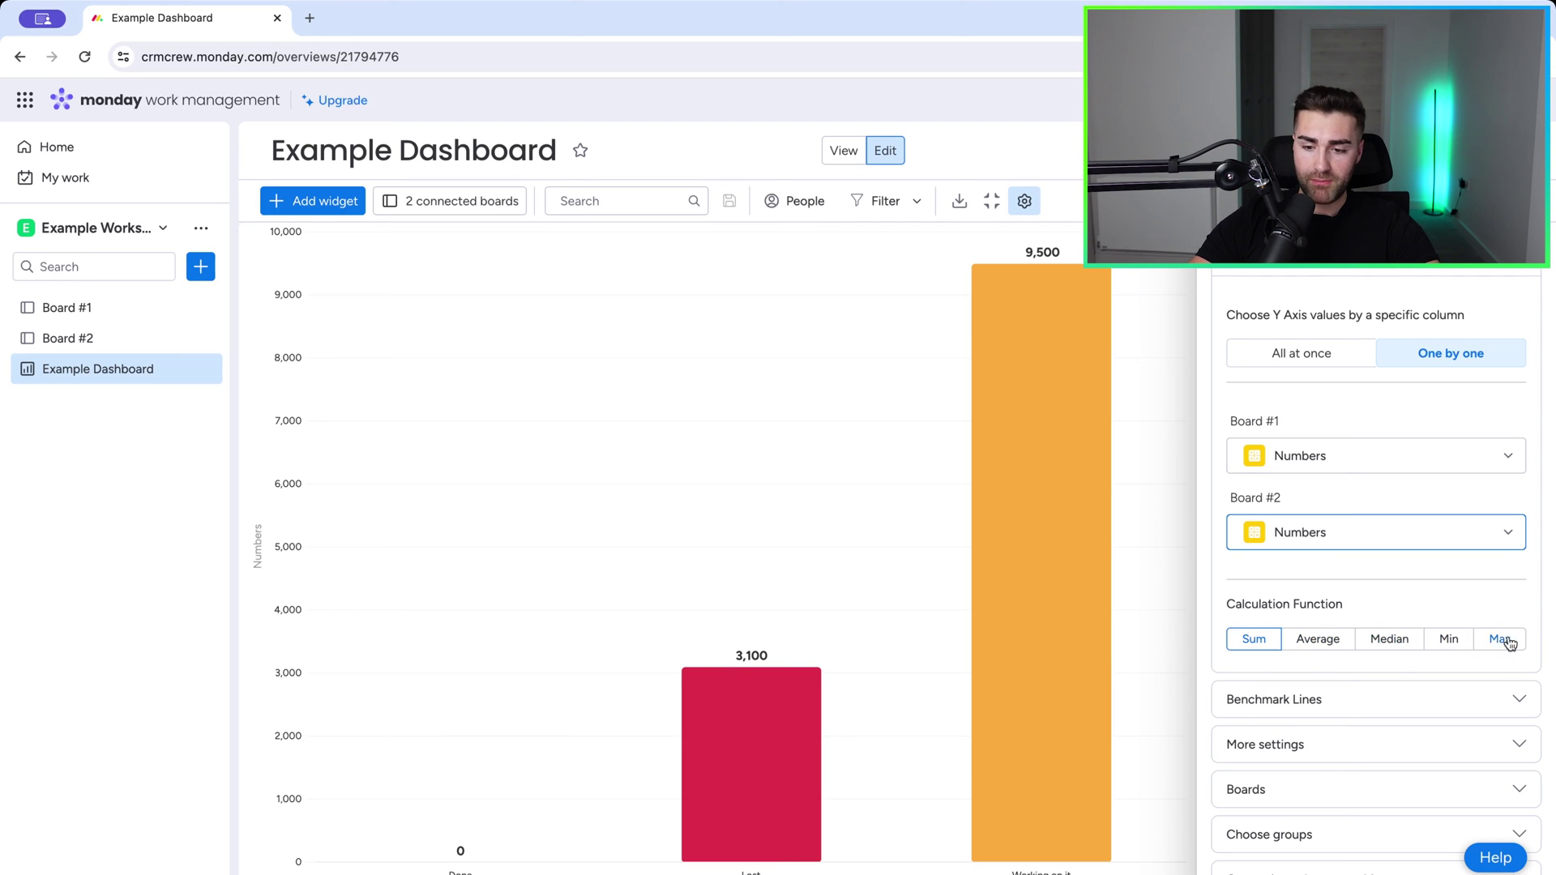
click(1318, 643)
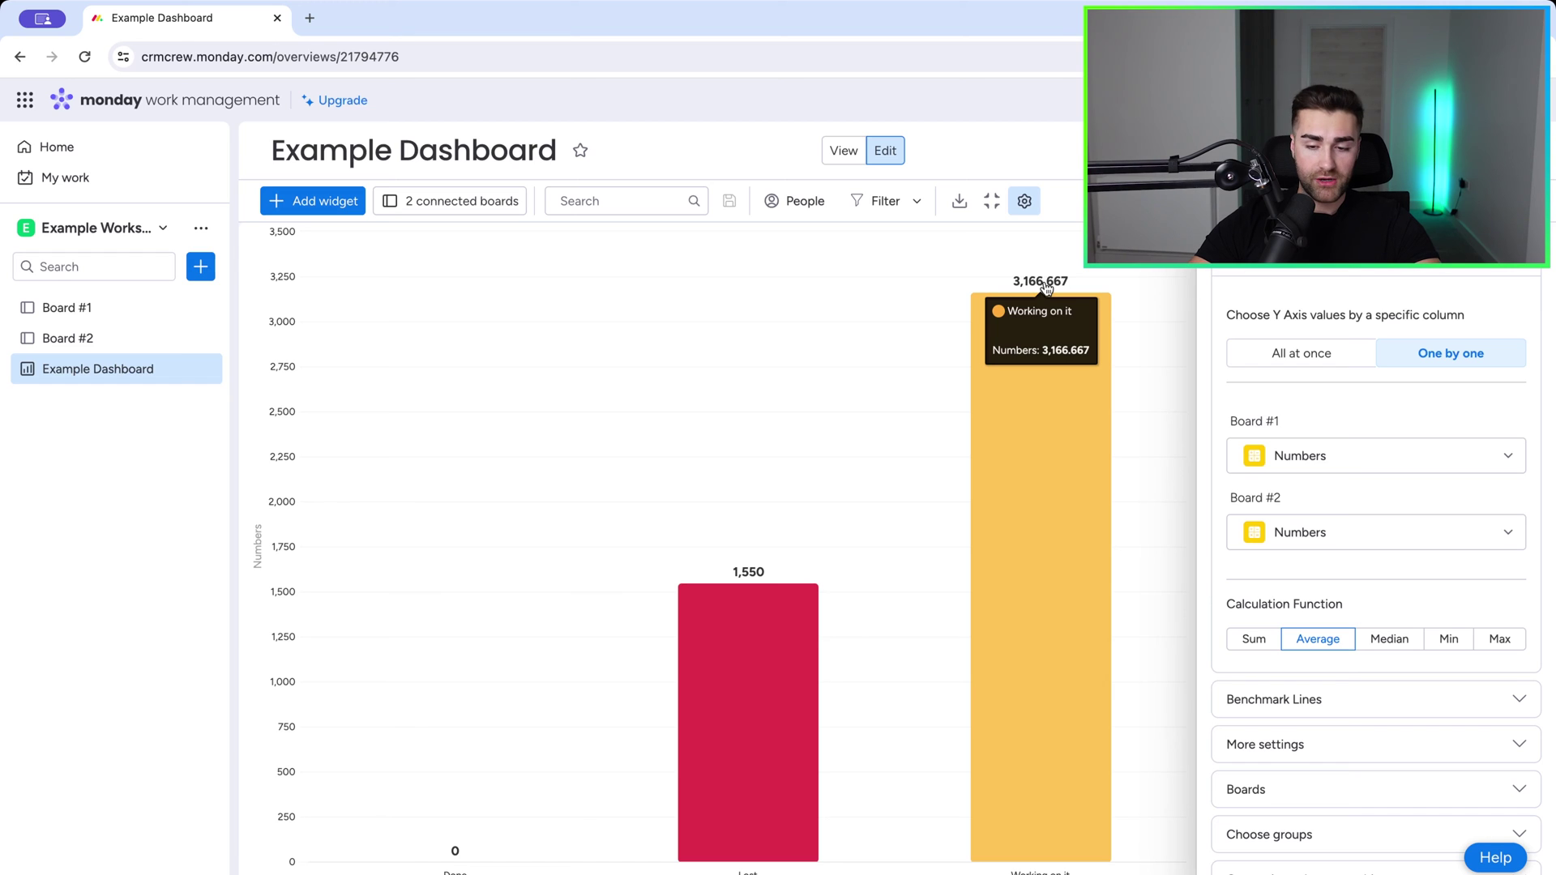
click(1238, 638)
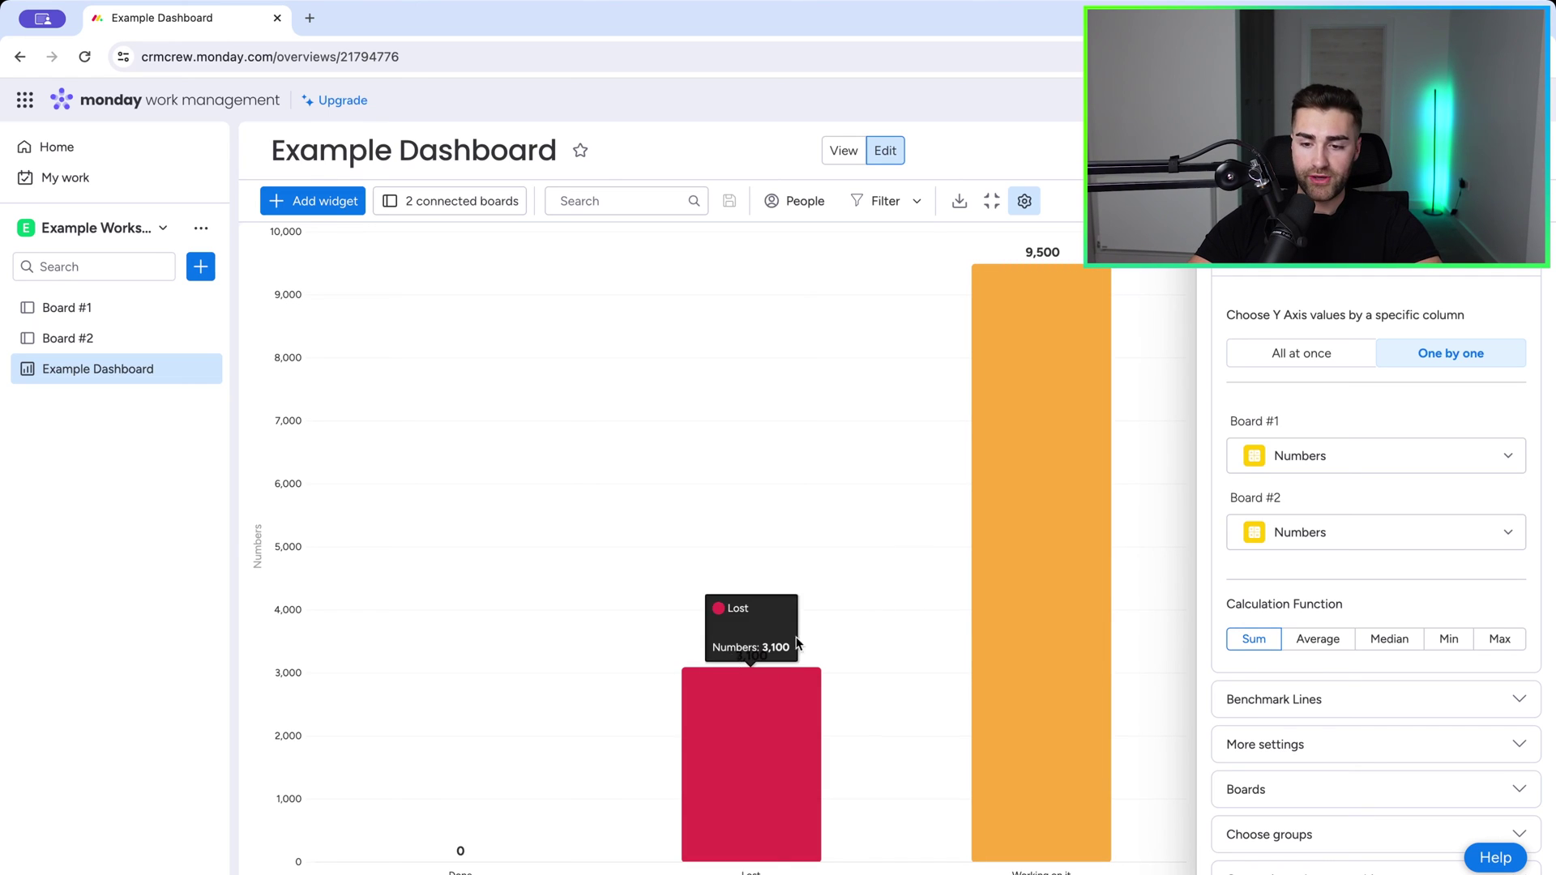
scroll(1352, 535, up, 2)
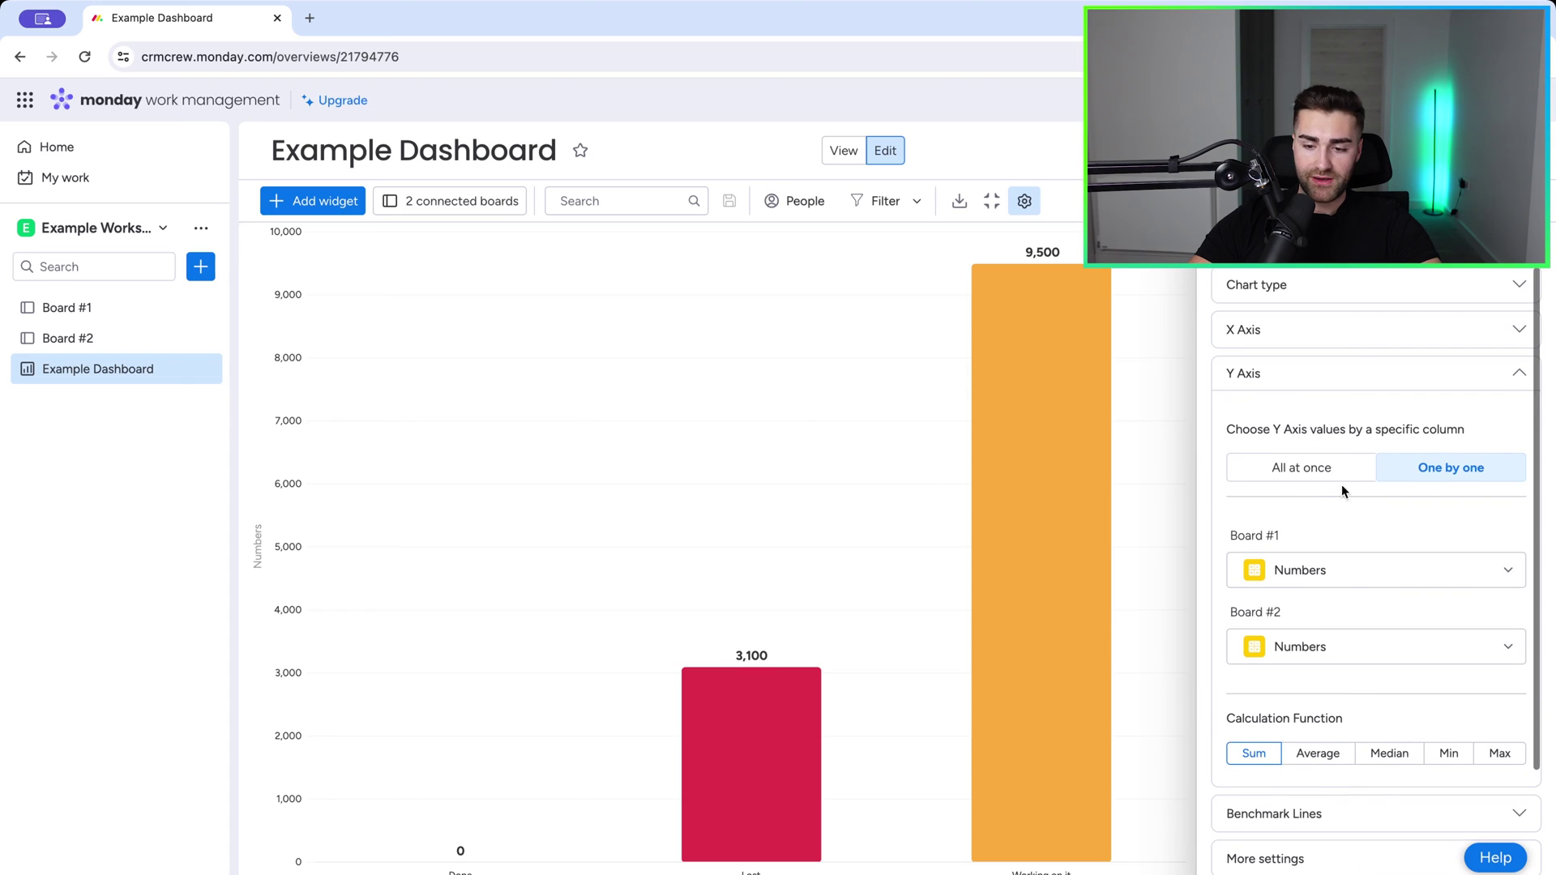
Add a first benchmark line with value 5000 named 'Minimum'.
click(1293, 375)
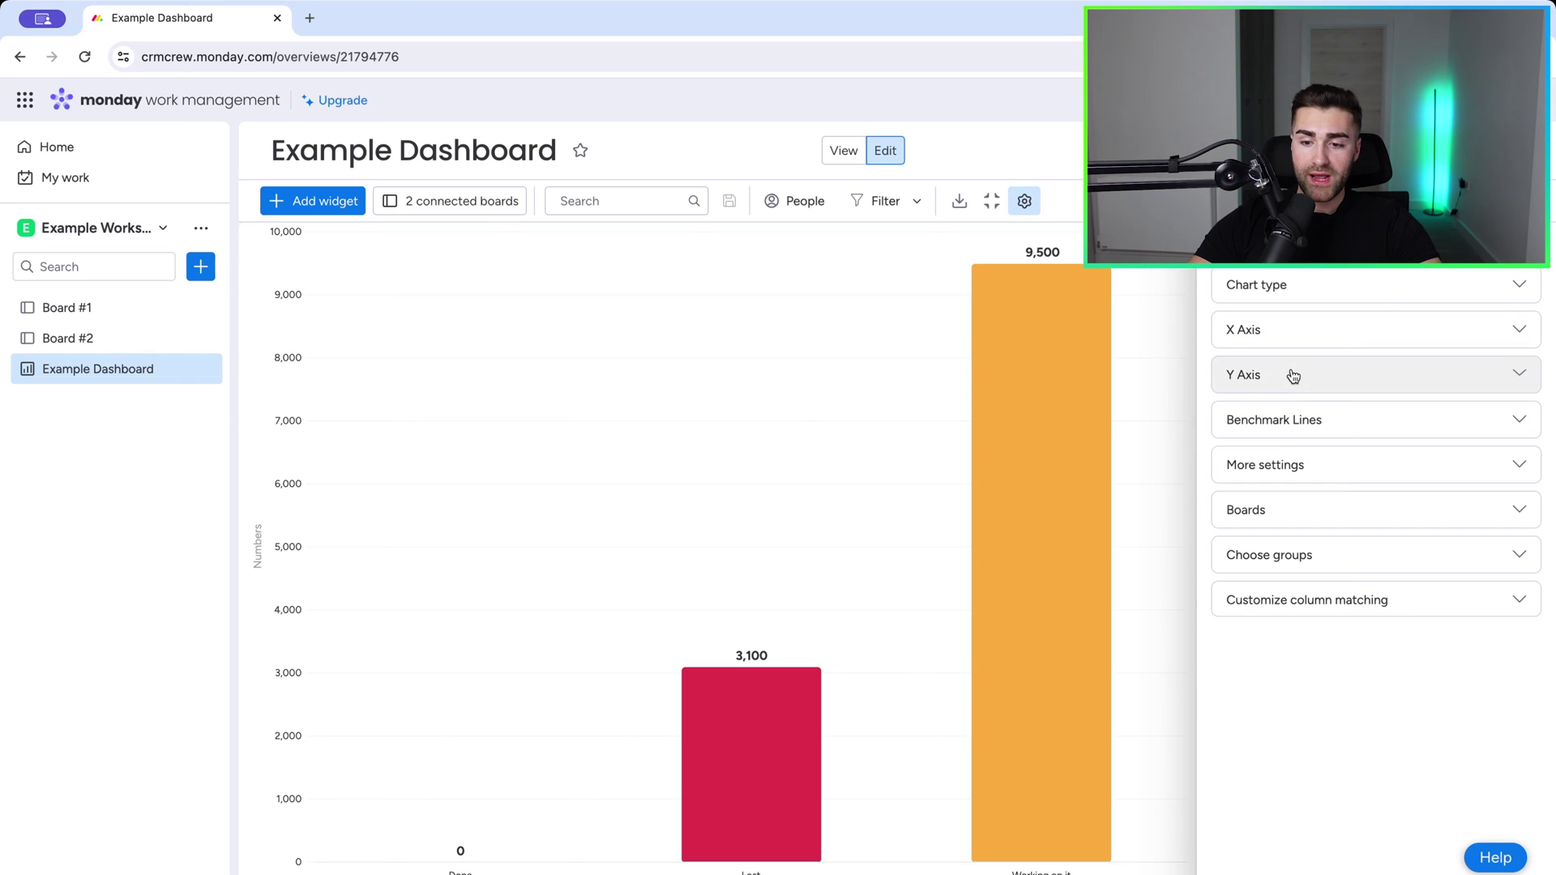
click(1277, 432)
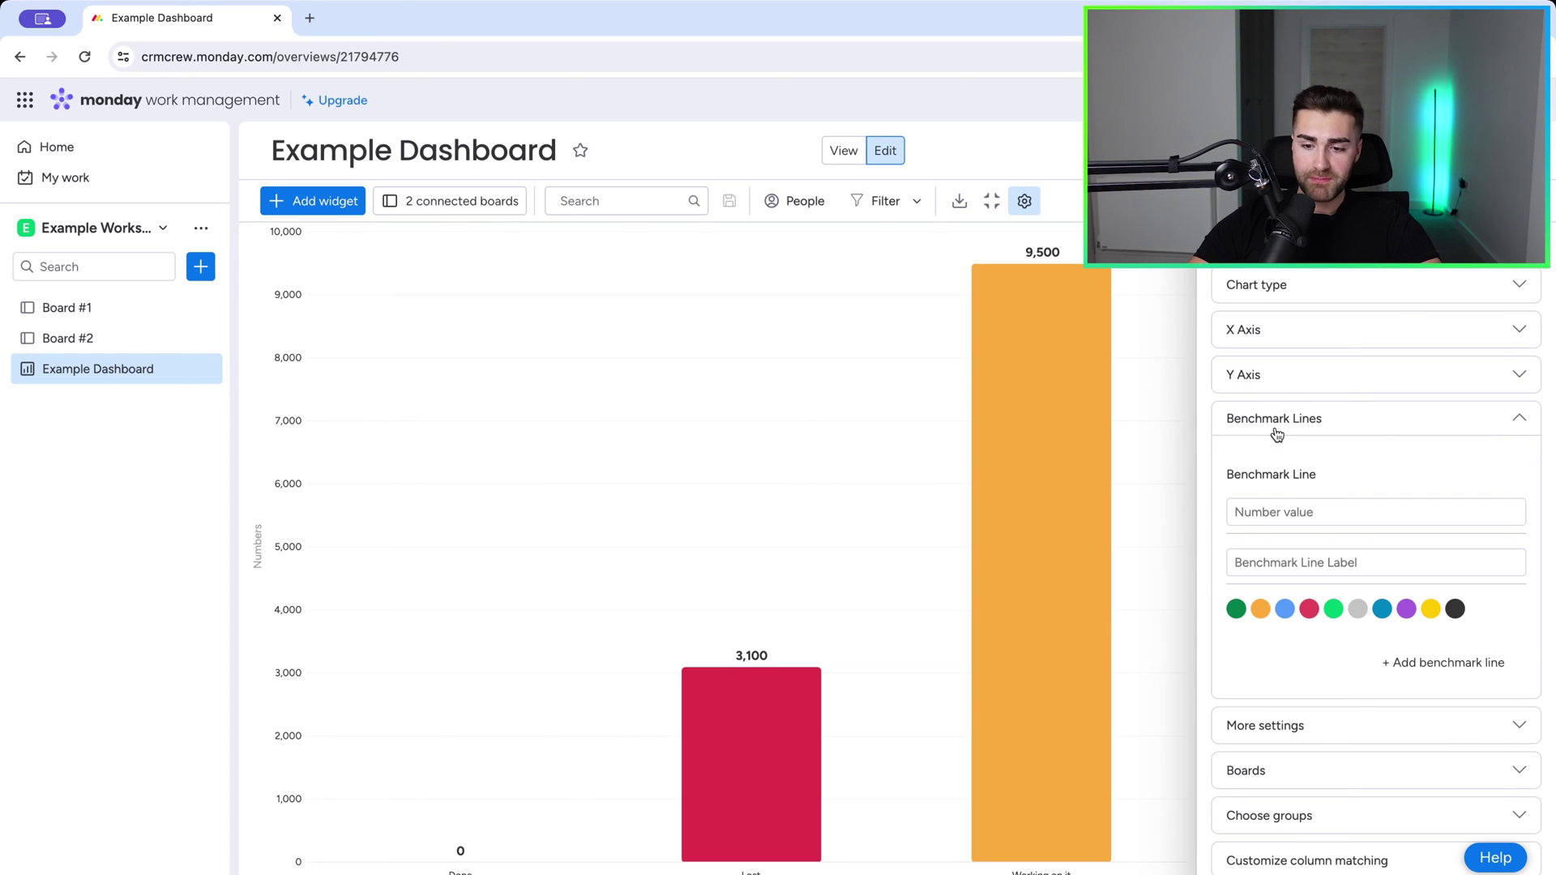
click(1264, 509)
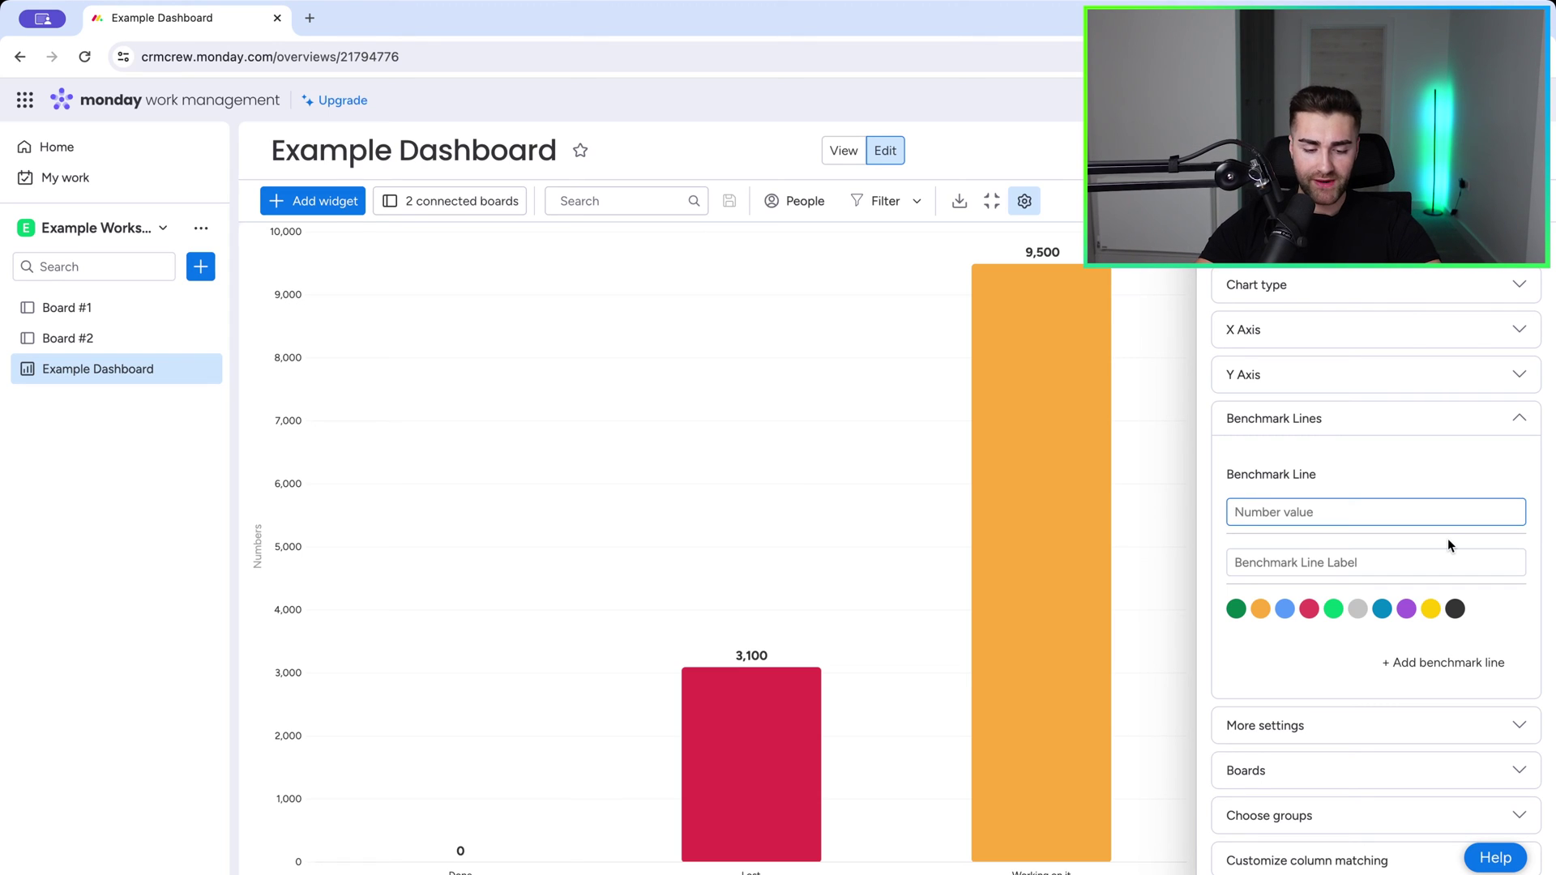
text(5000)
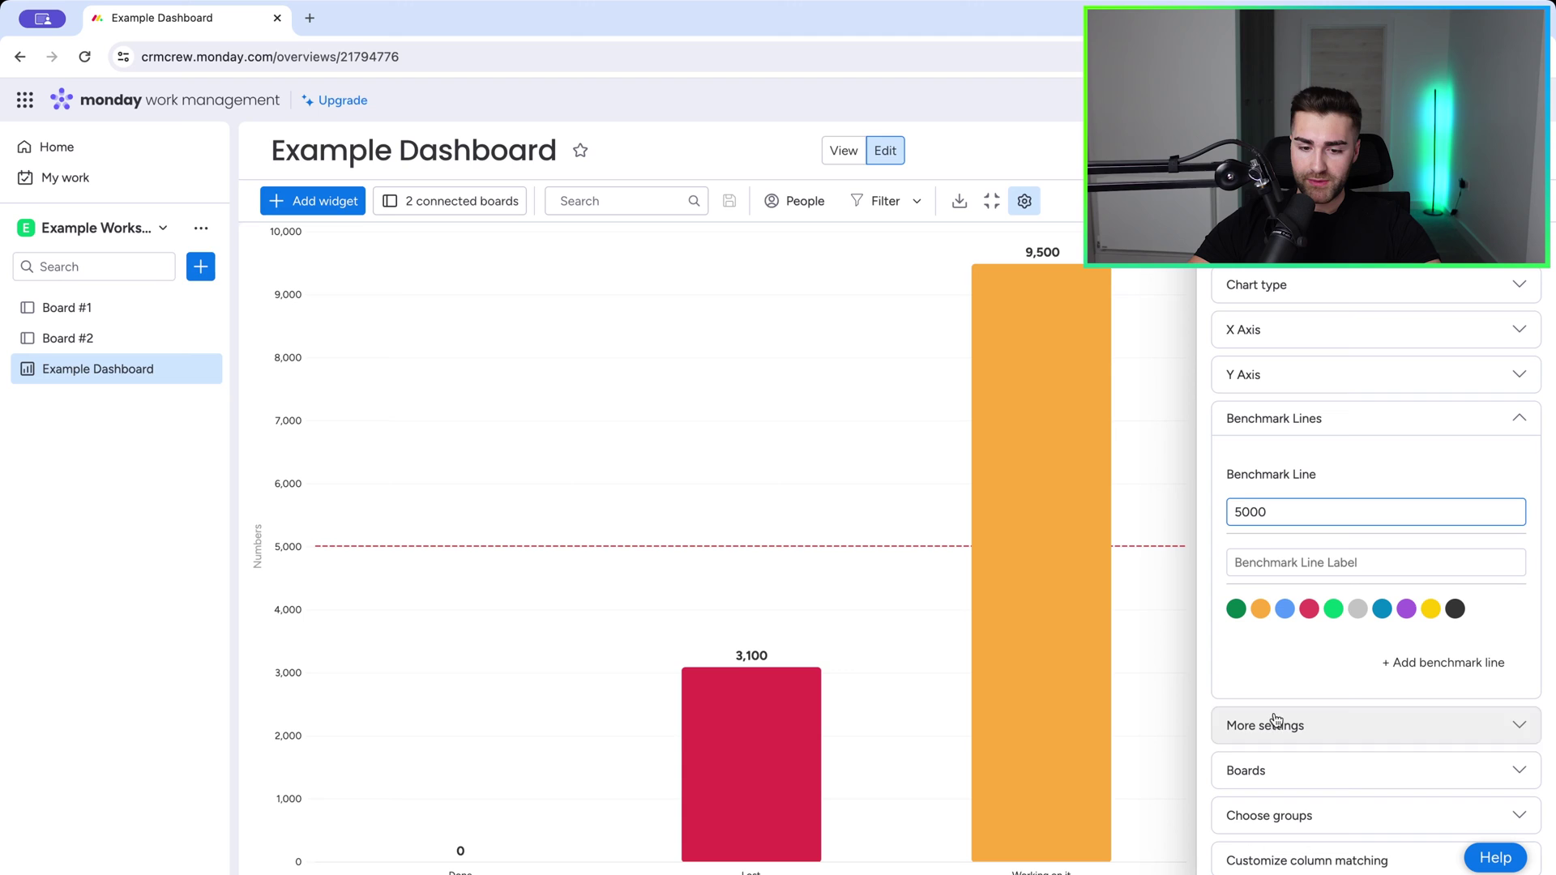
click(1246, 562)
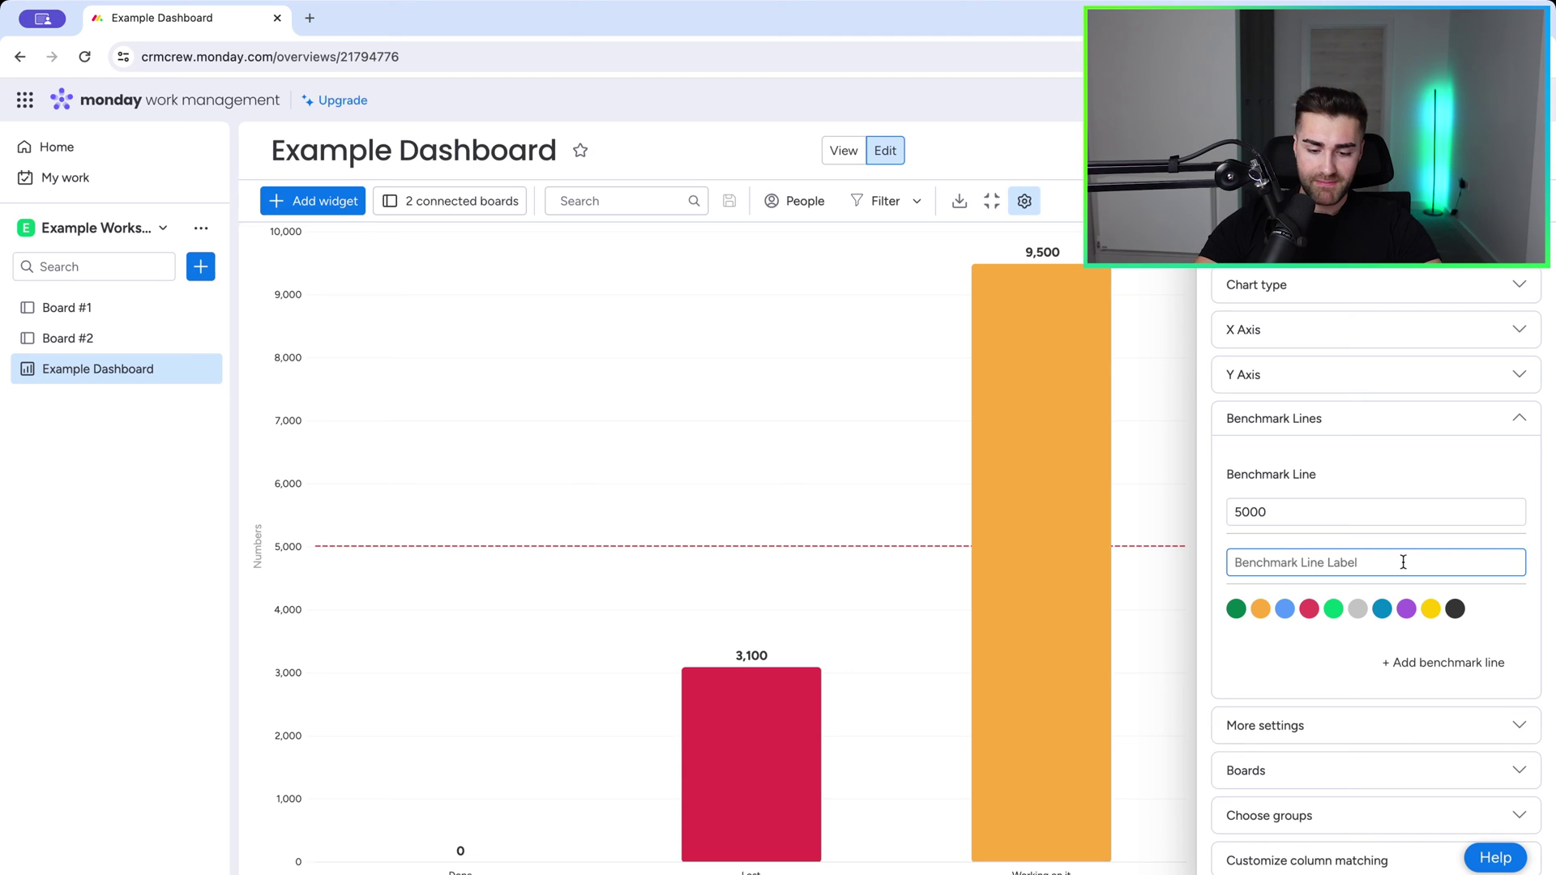
text(Minimum)
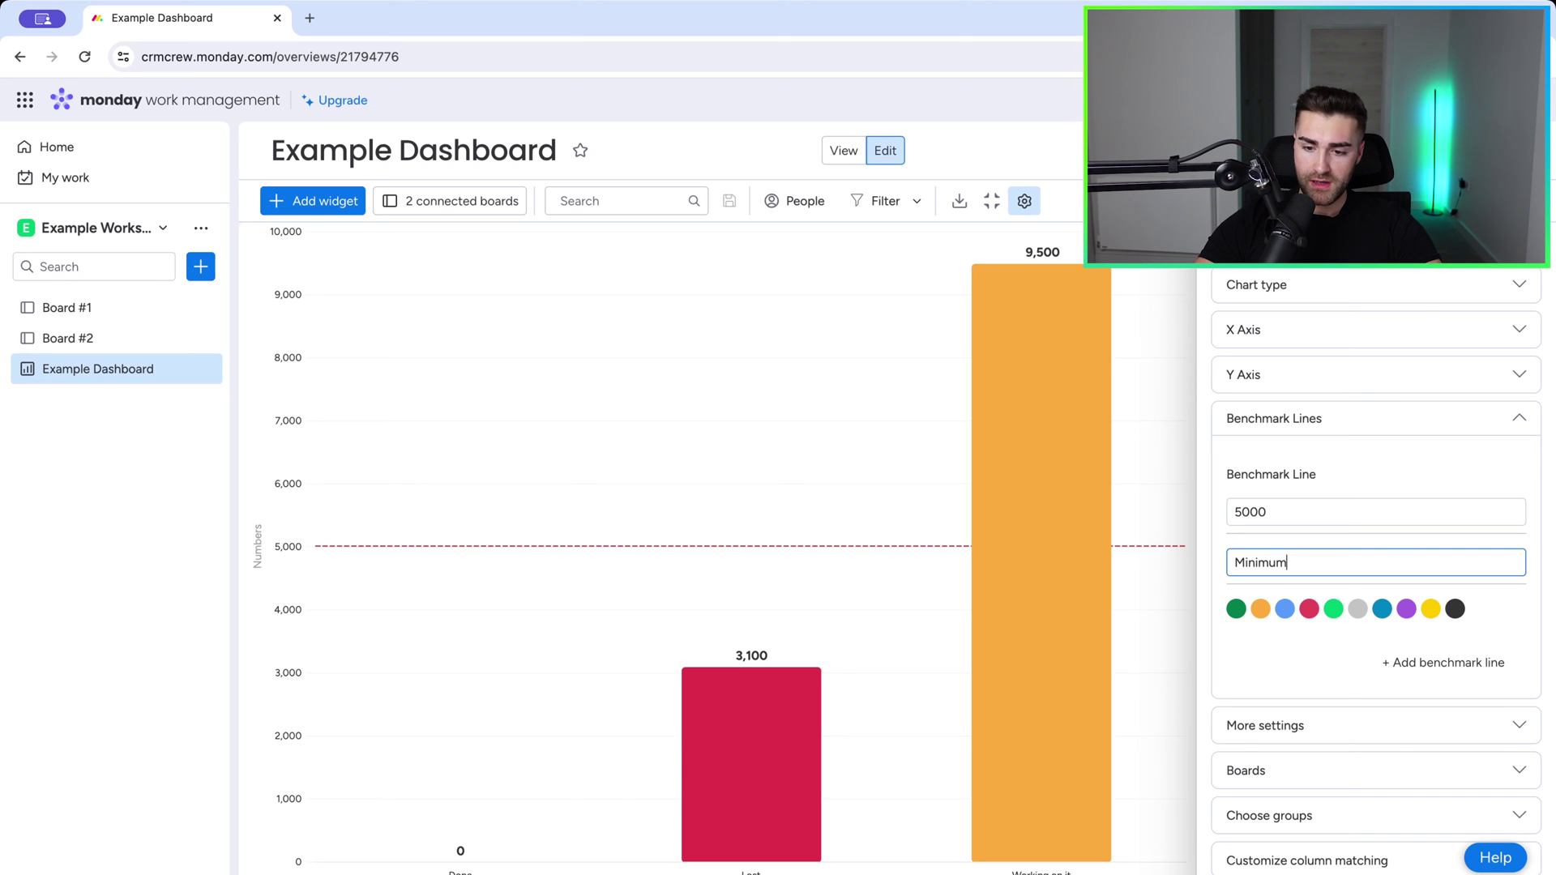
Add a green 'Goal' benchmark line at 8000 and colour the Minimum line red.
click(1417, 664)
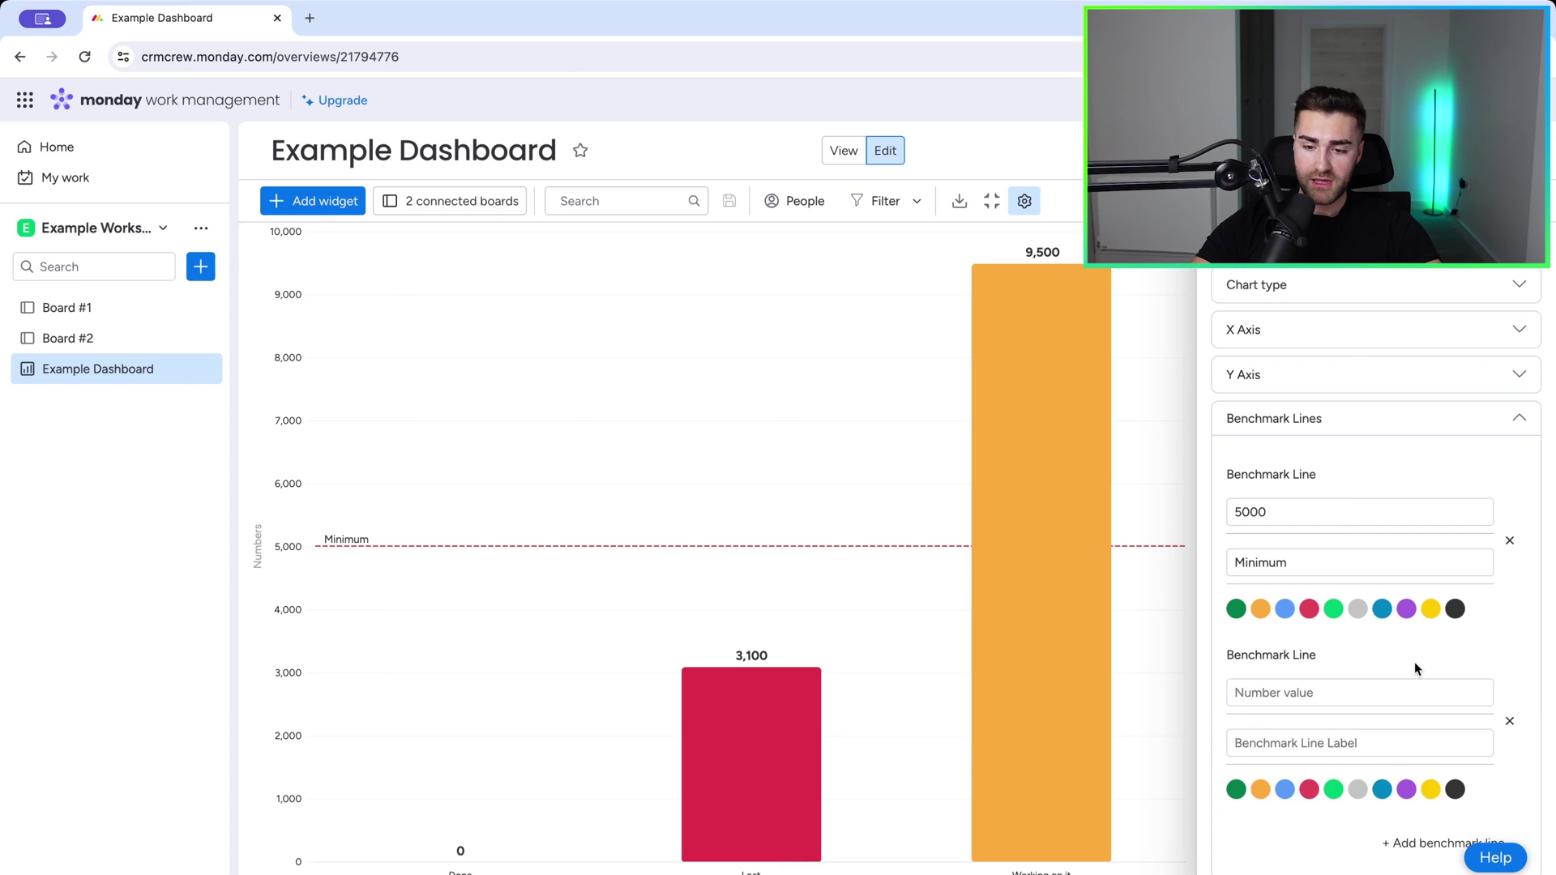
click(1277, 695)
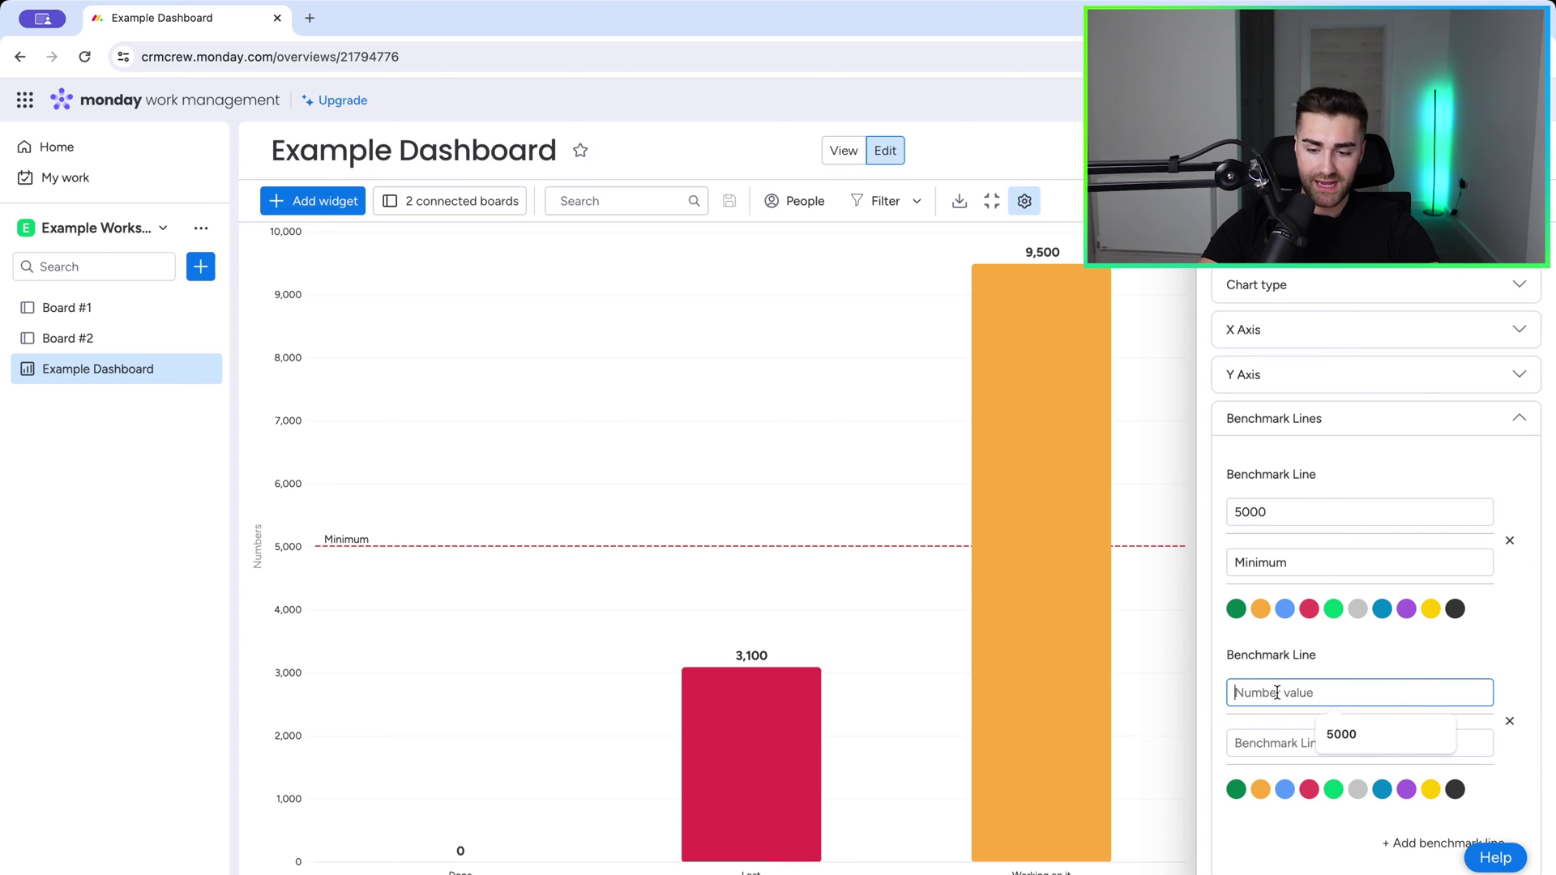
text(8000)
click(1269, 745)
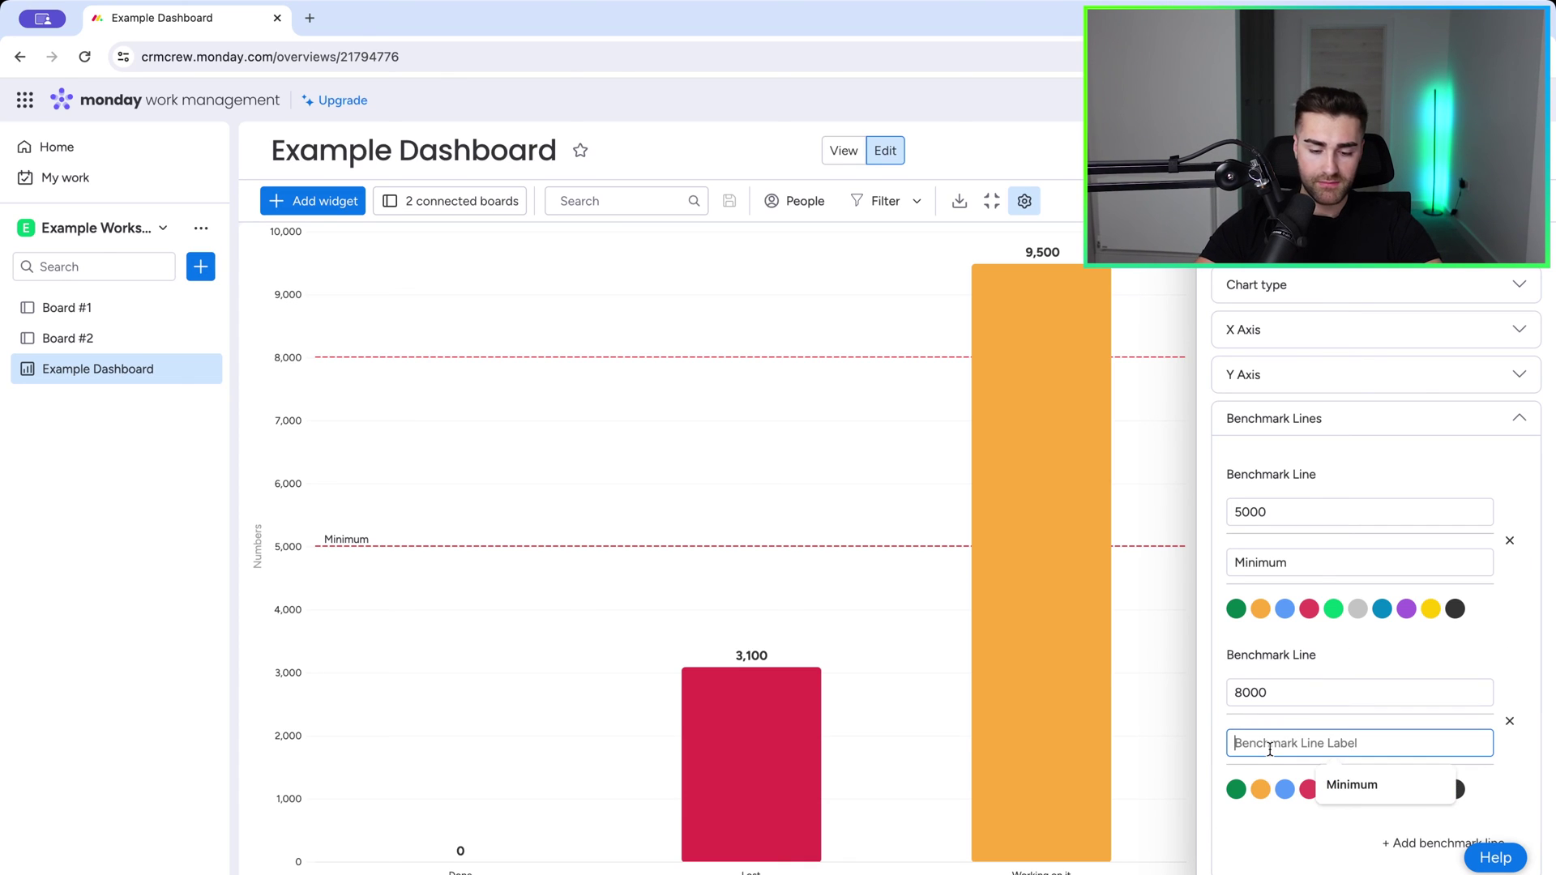
text(Goal)
click(1236, 790)
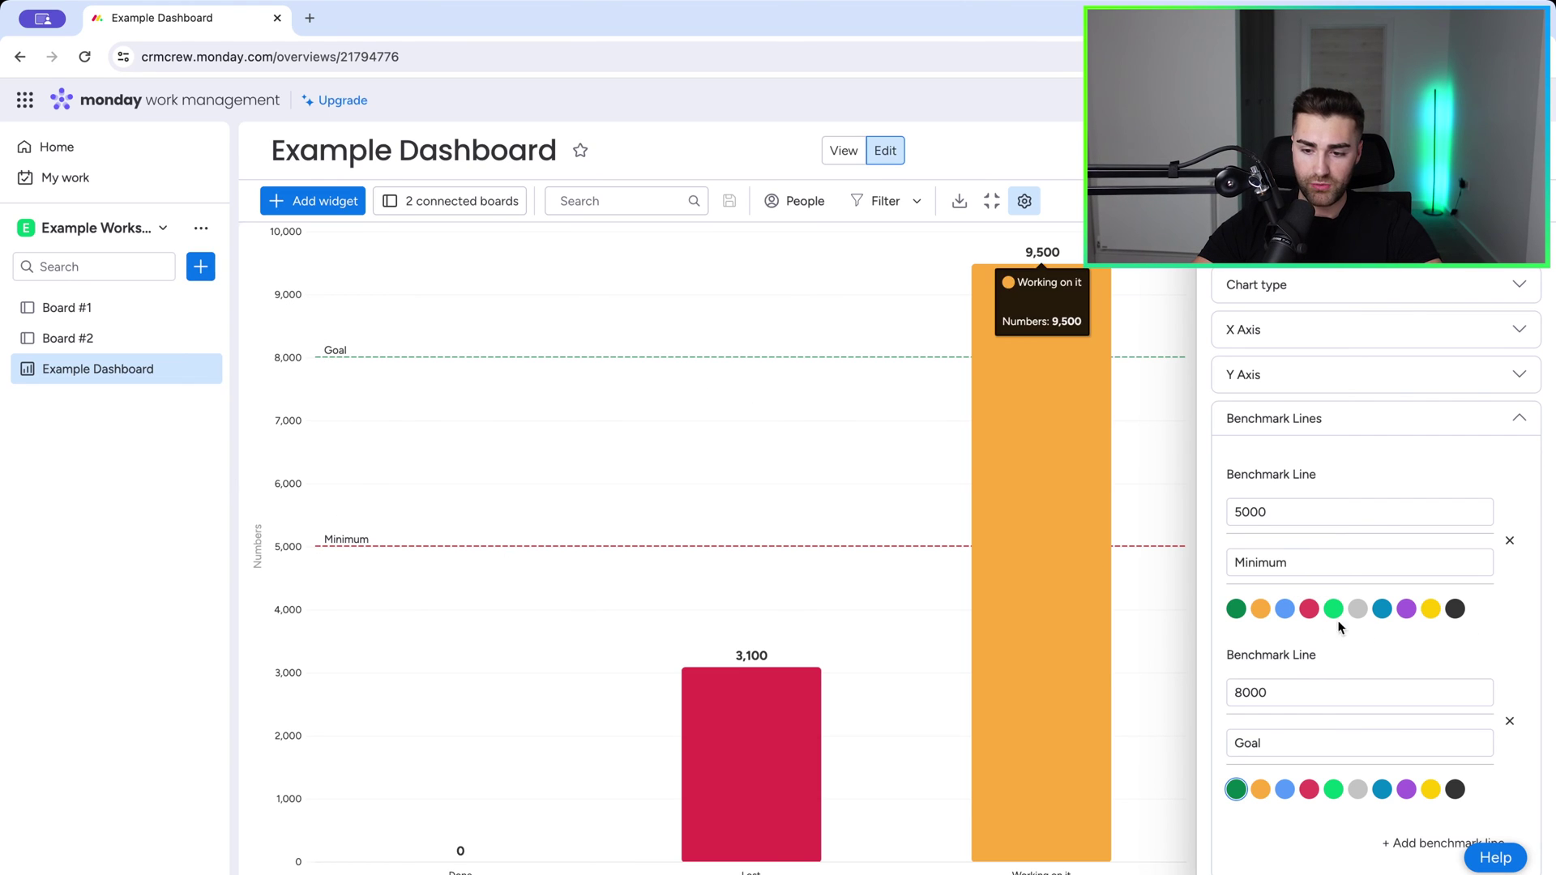
click(1408, 611)
click(1309, 609)
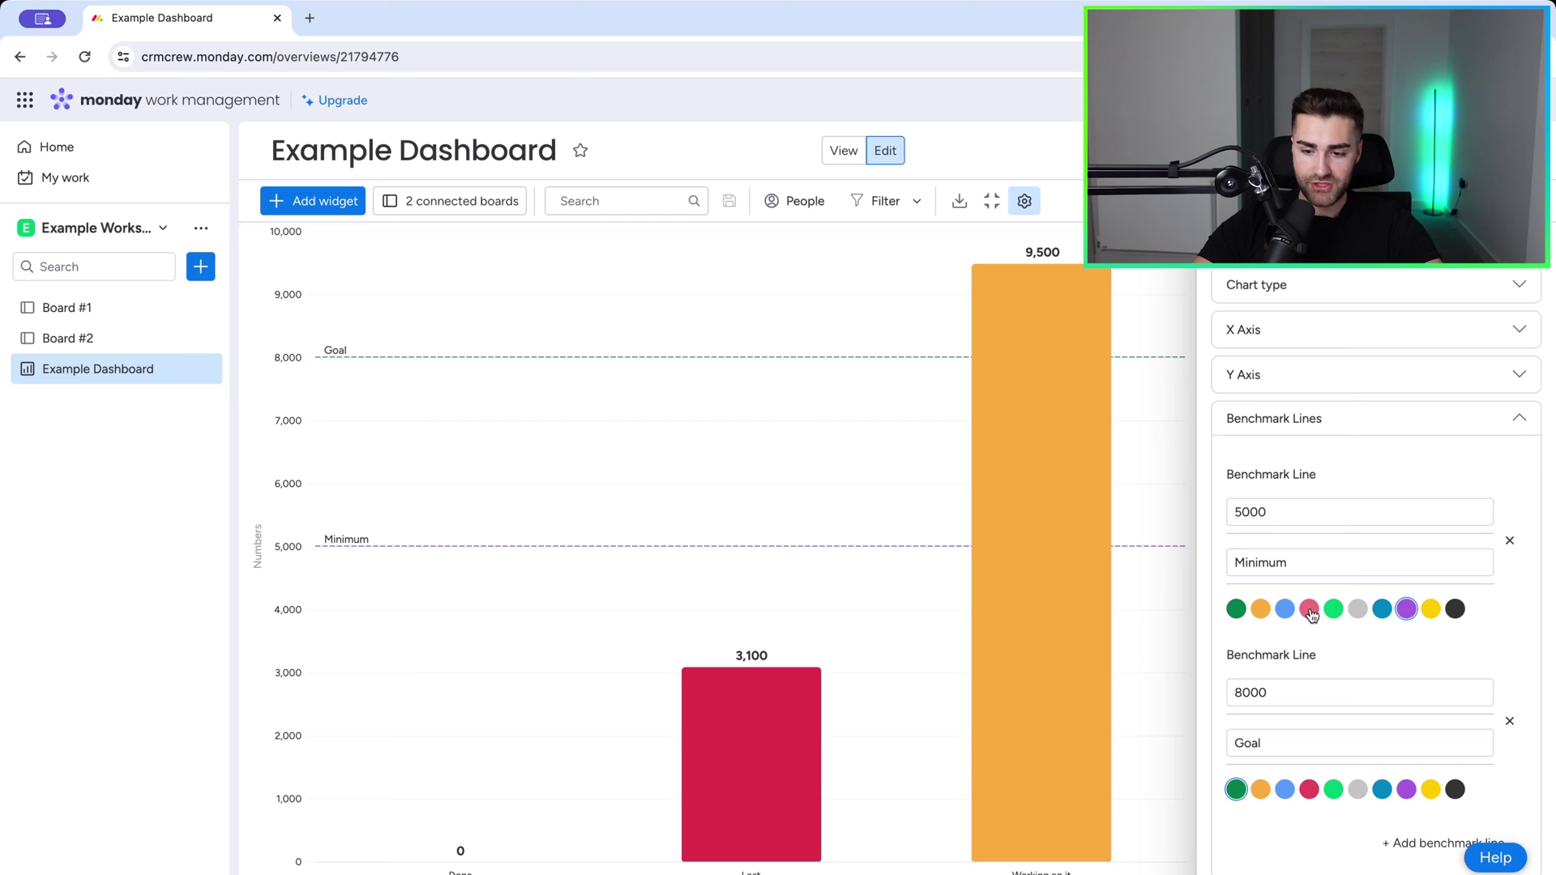
Expand More settings and keep sorting by Y axis ascending.
click(1297, 419)
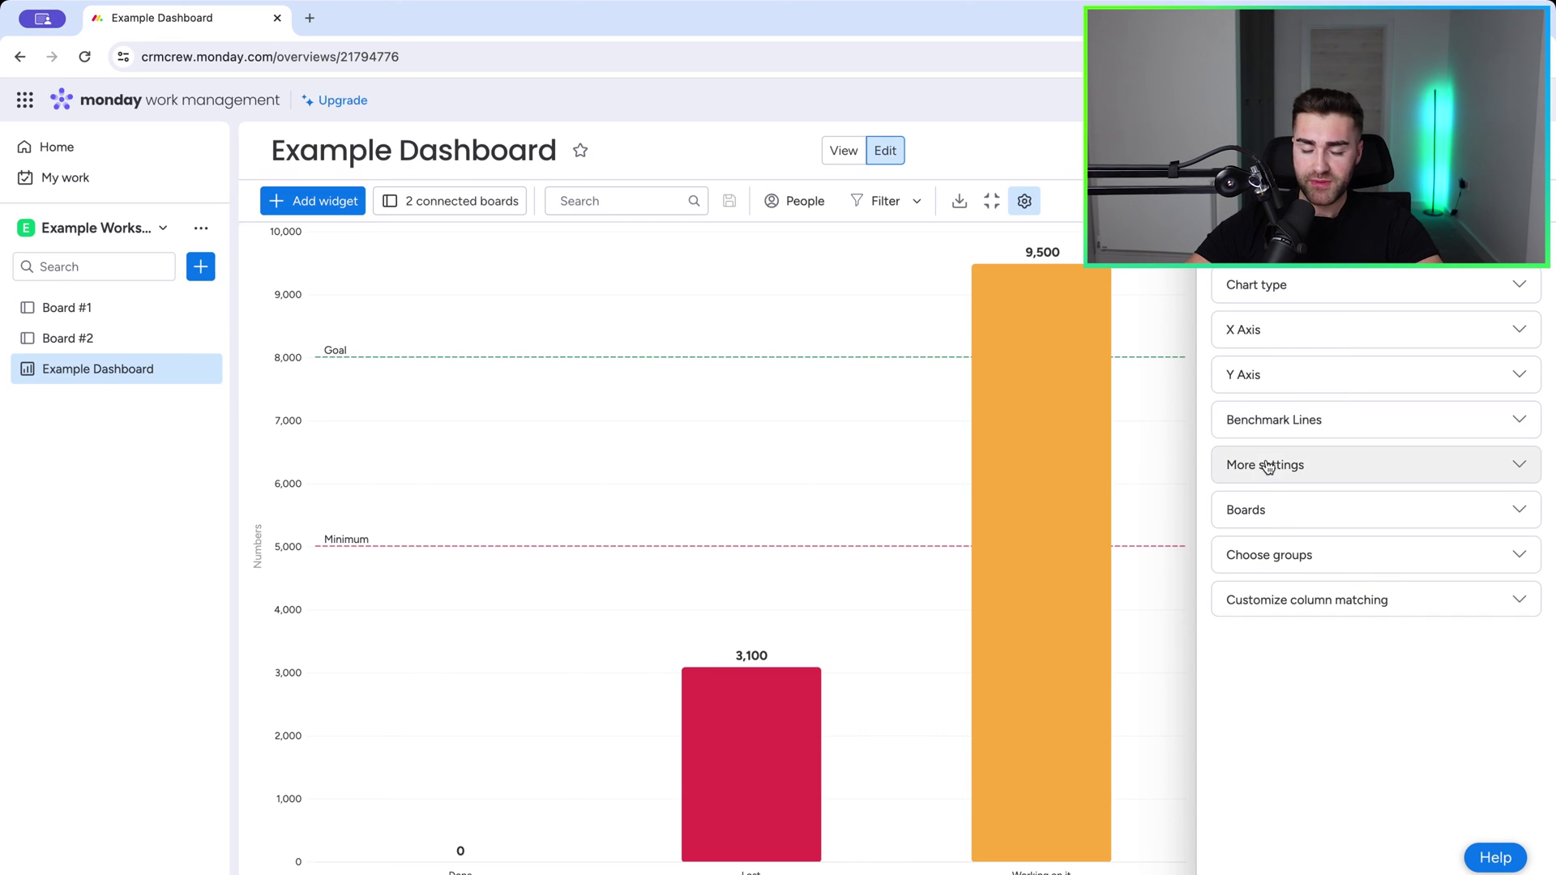
click(1269, 466)
click(1333, 550)
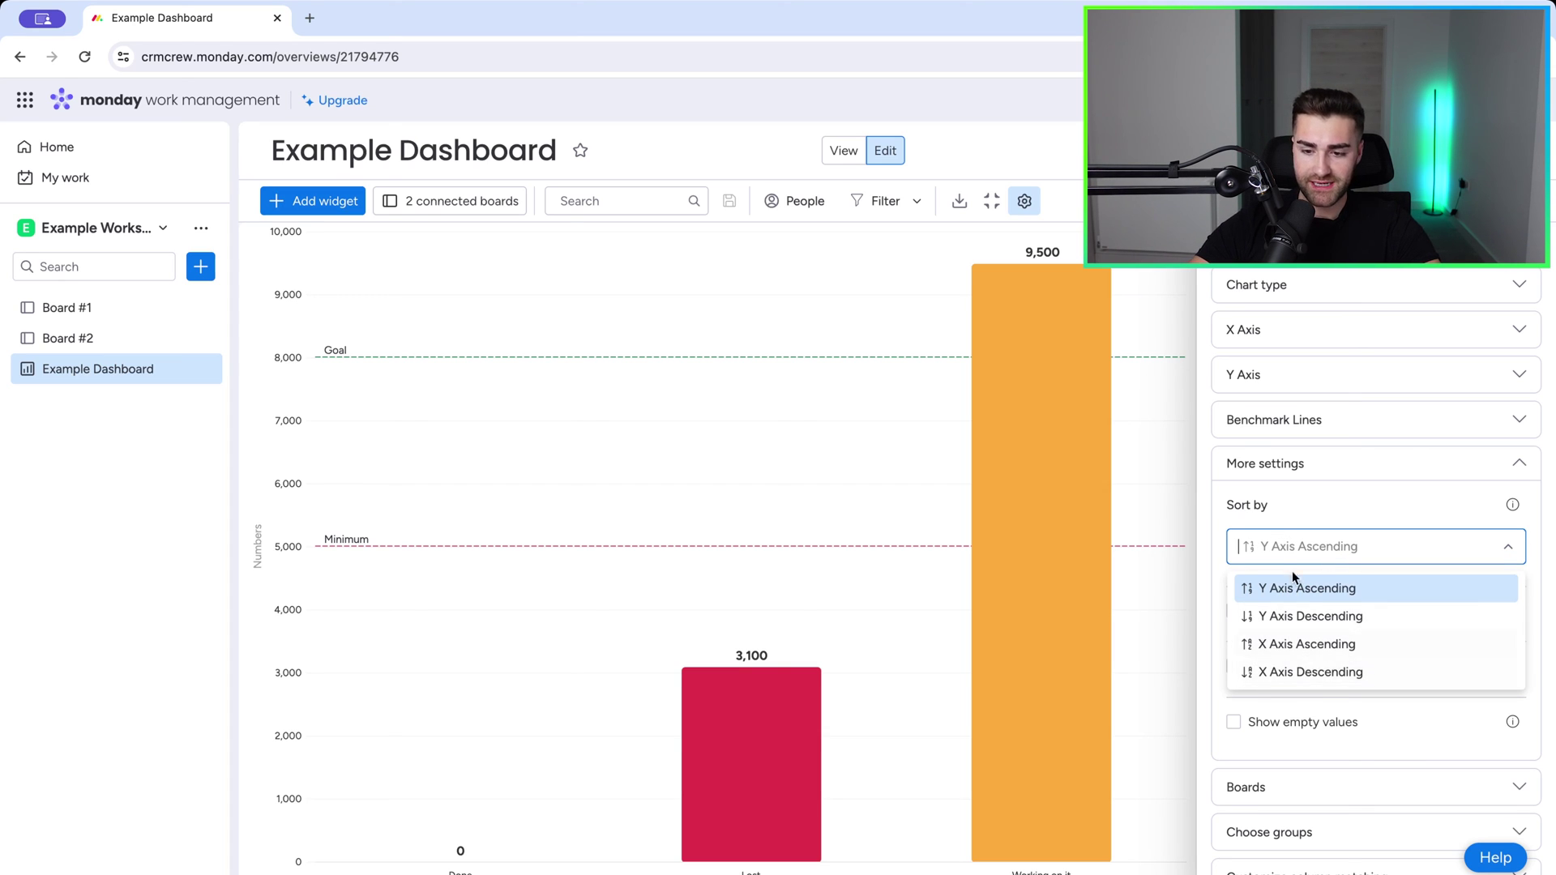
click(1339, 551)
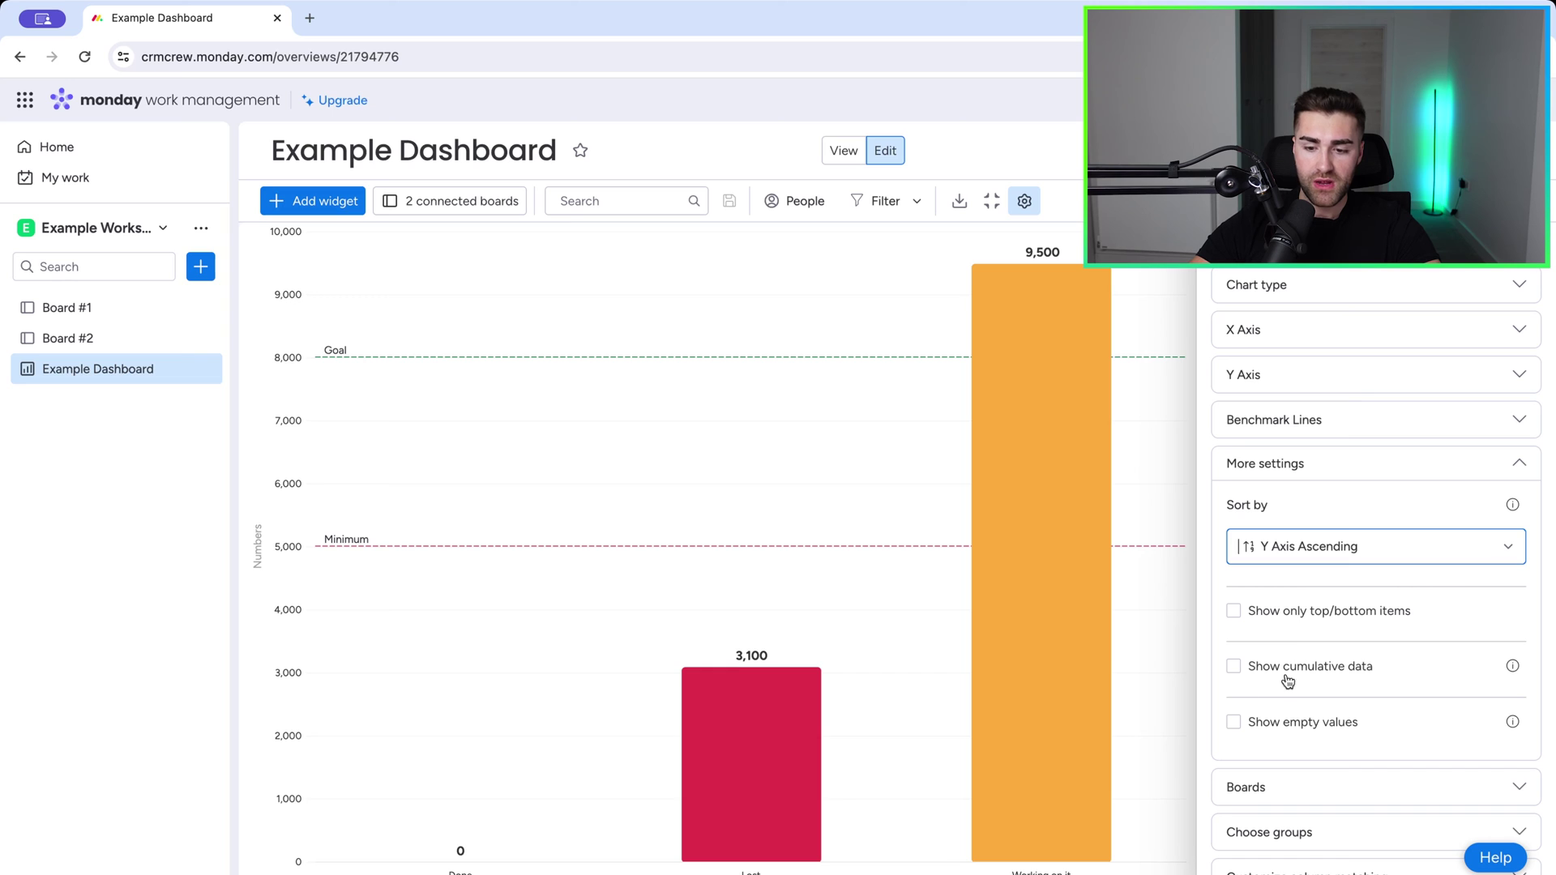
Toggle Show cumulative data and Show empty values on, then back off.
click(1234, 668)
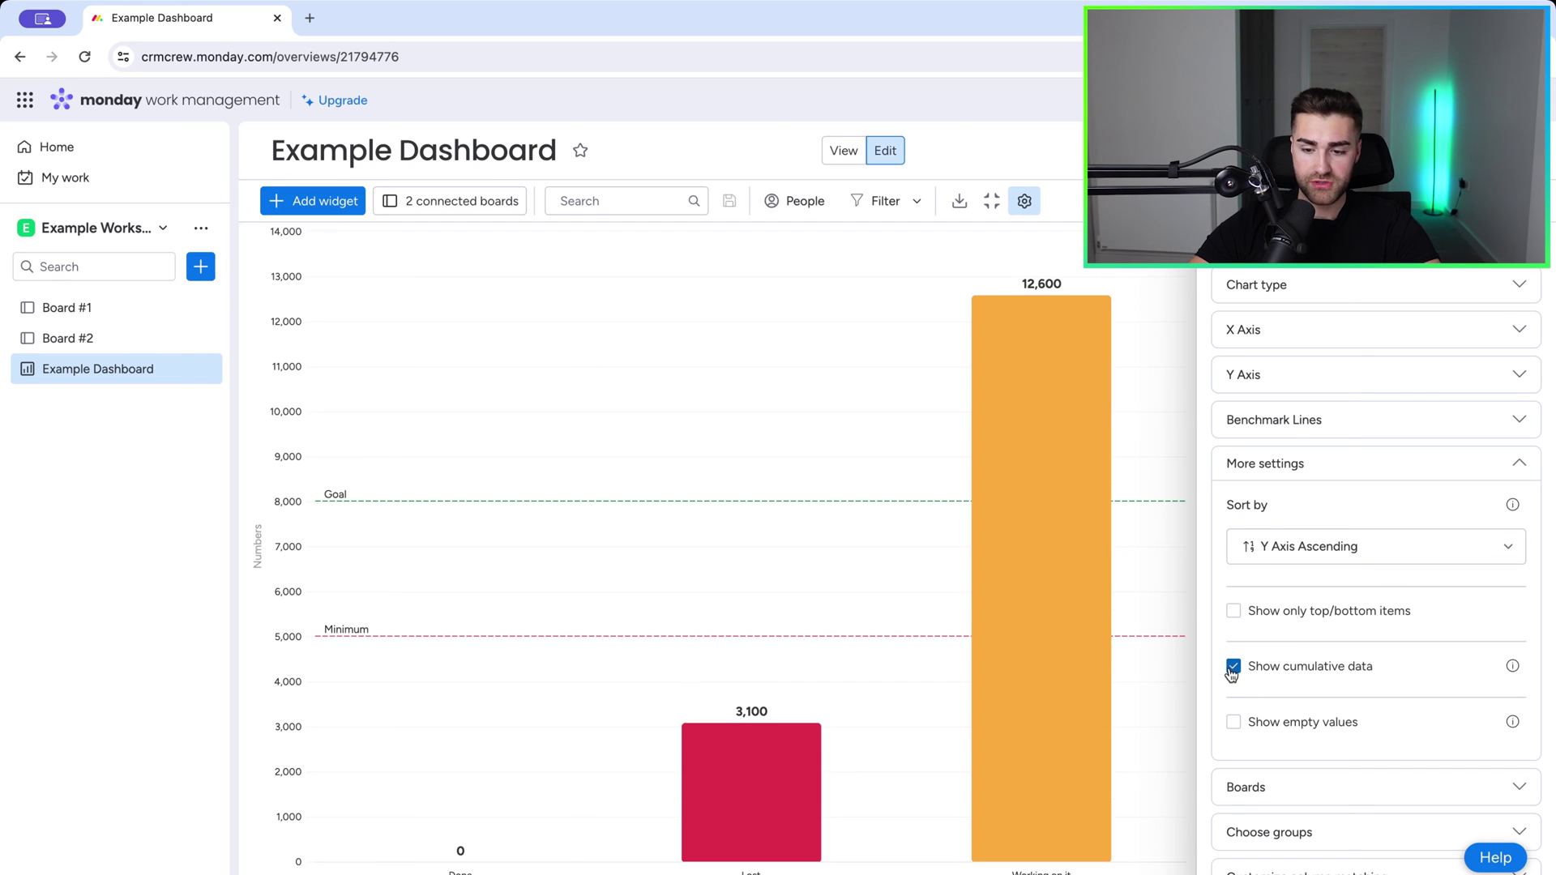
click(1233, 670)
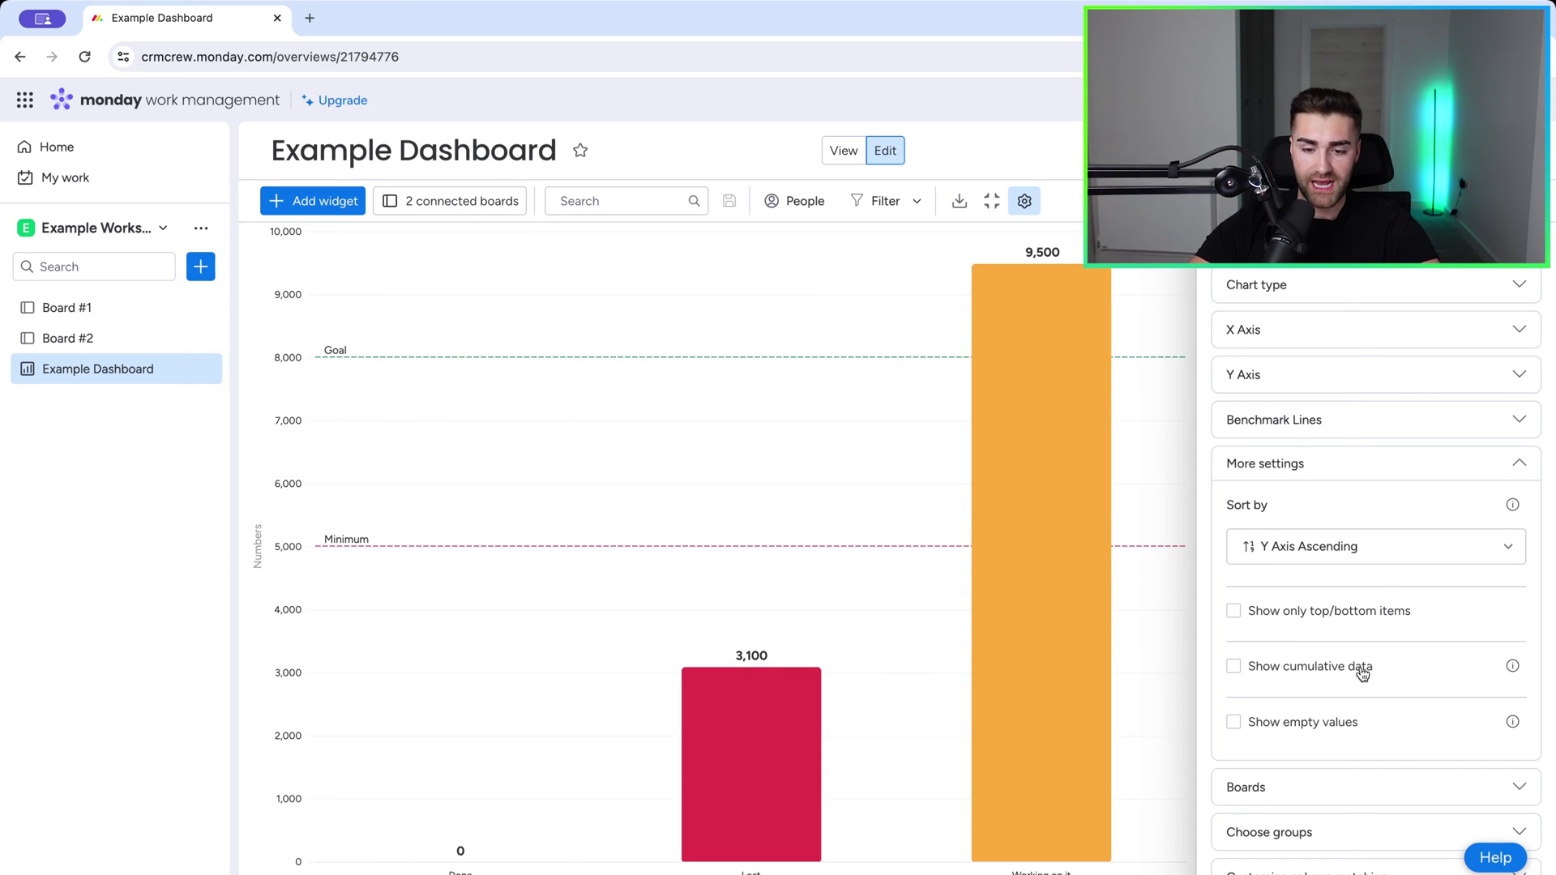
click(1233, 723)
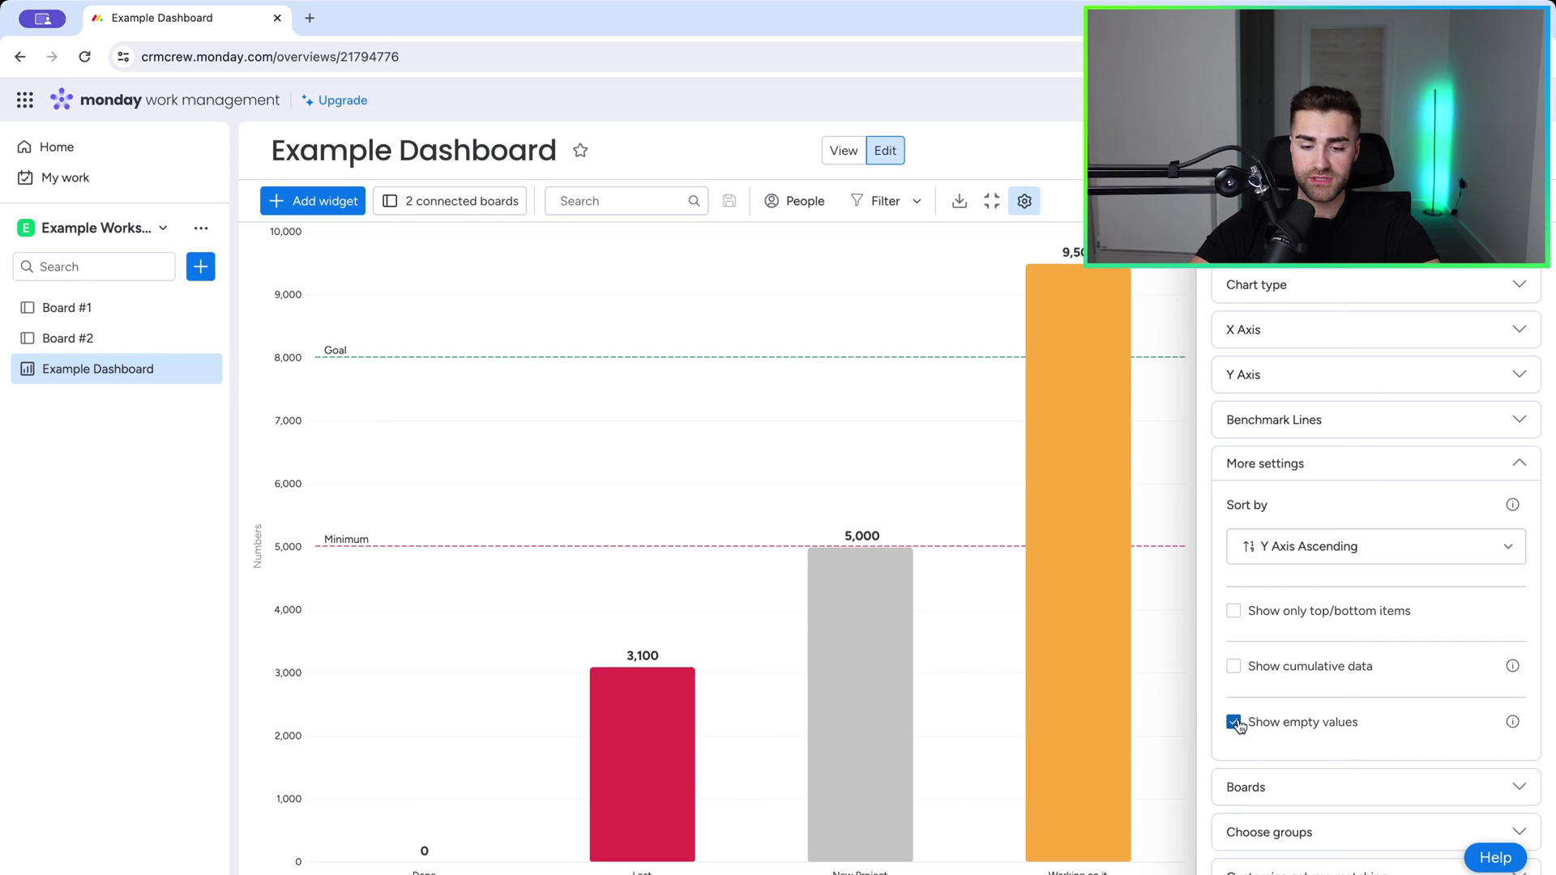
mouse_move(811, 698)
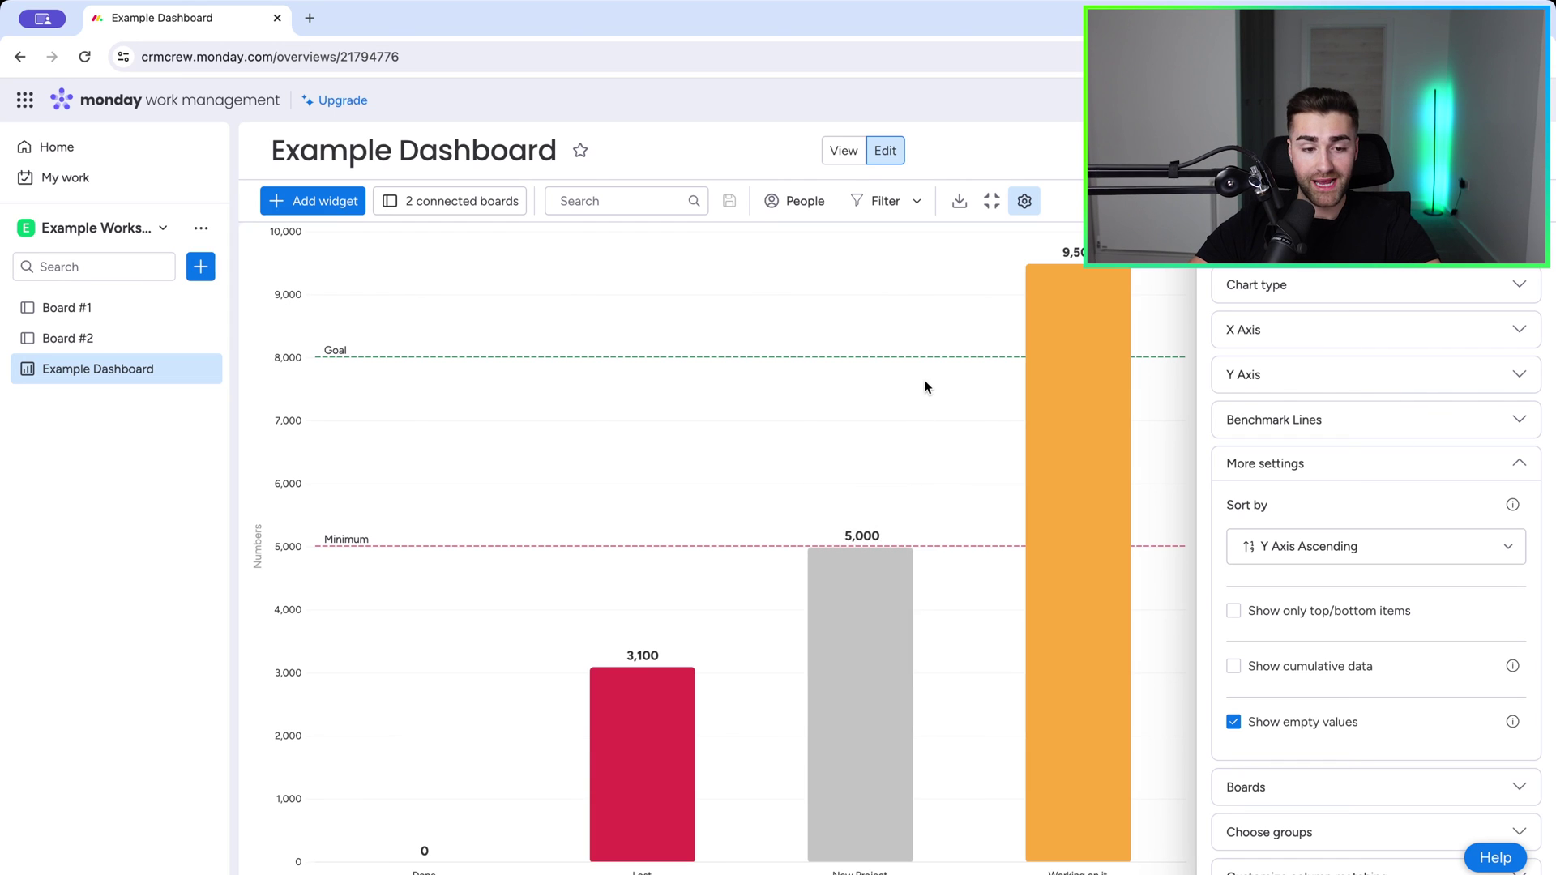
mouse_move(851, 608)
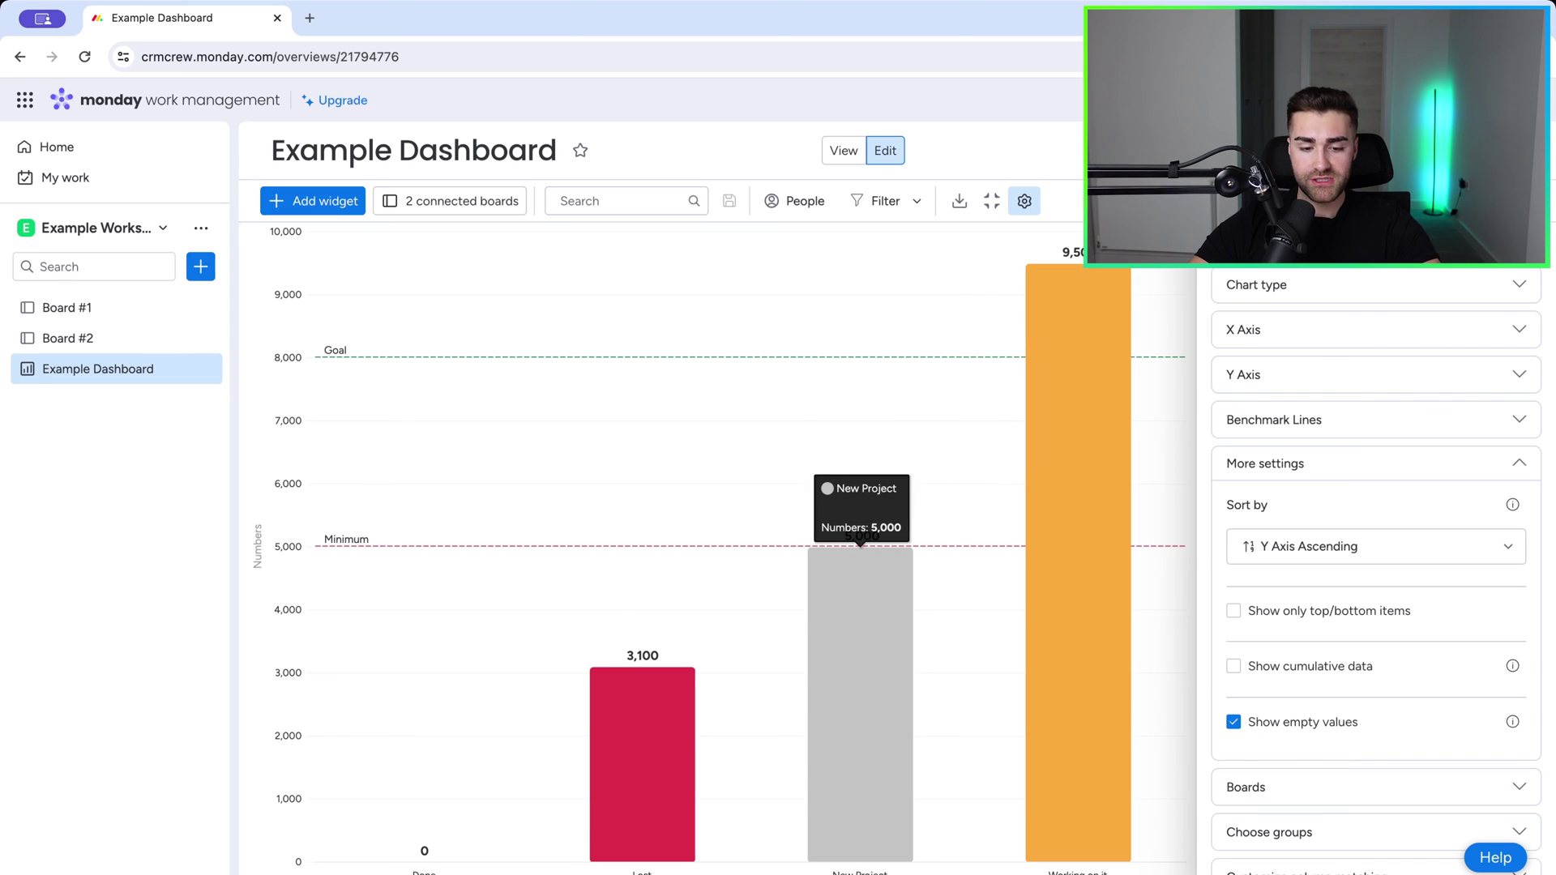
mouse_move(425, 859)
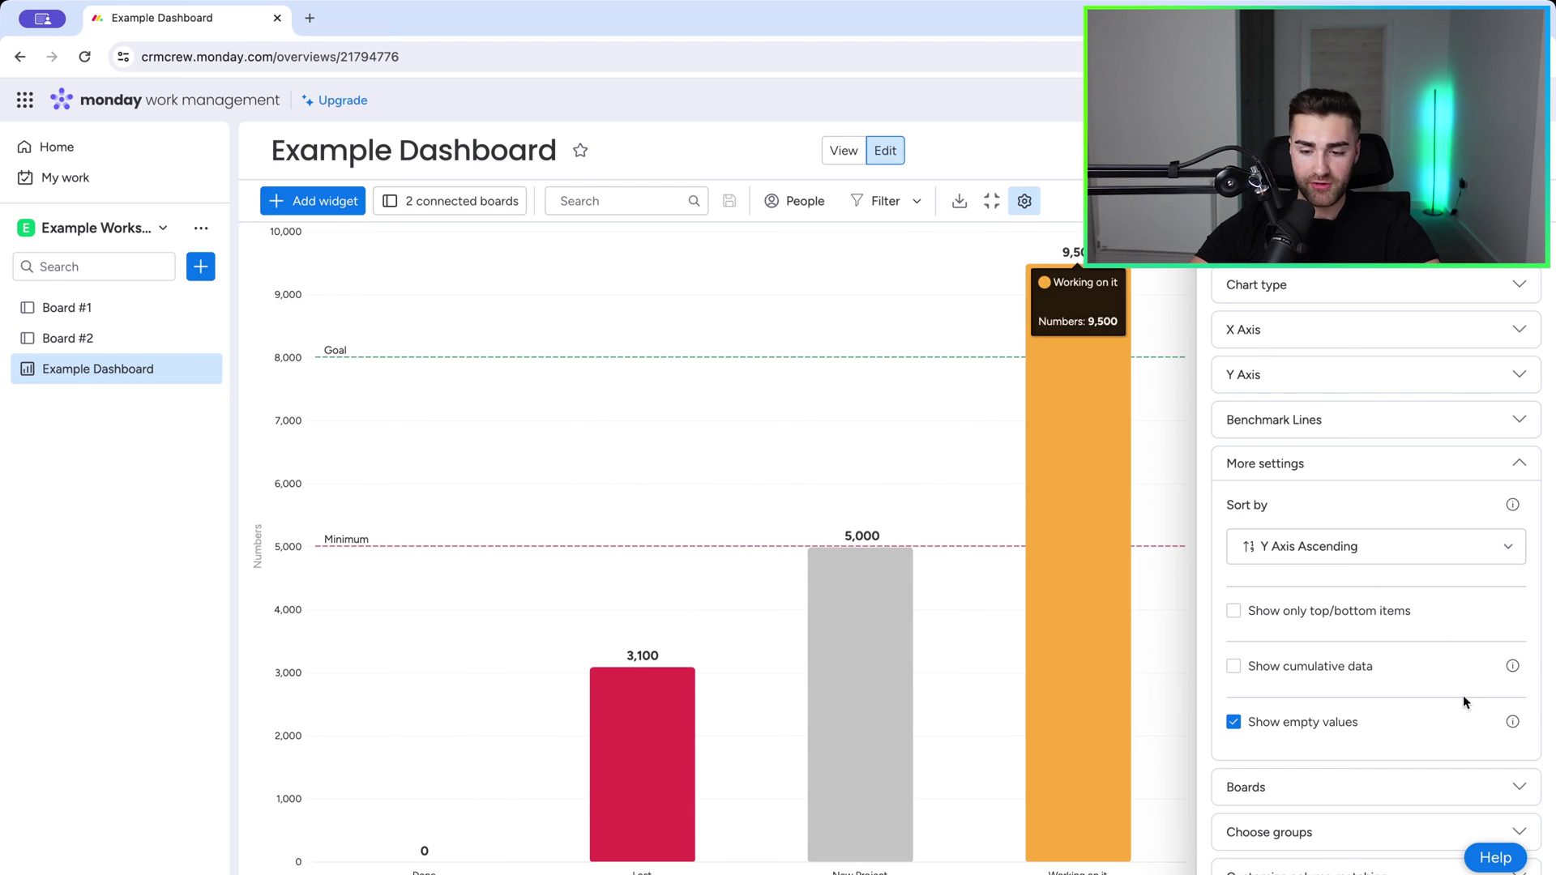
click(1234, 725)
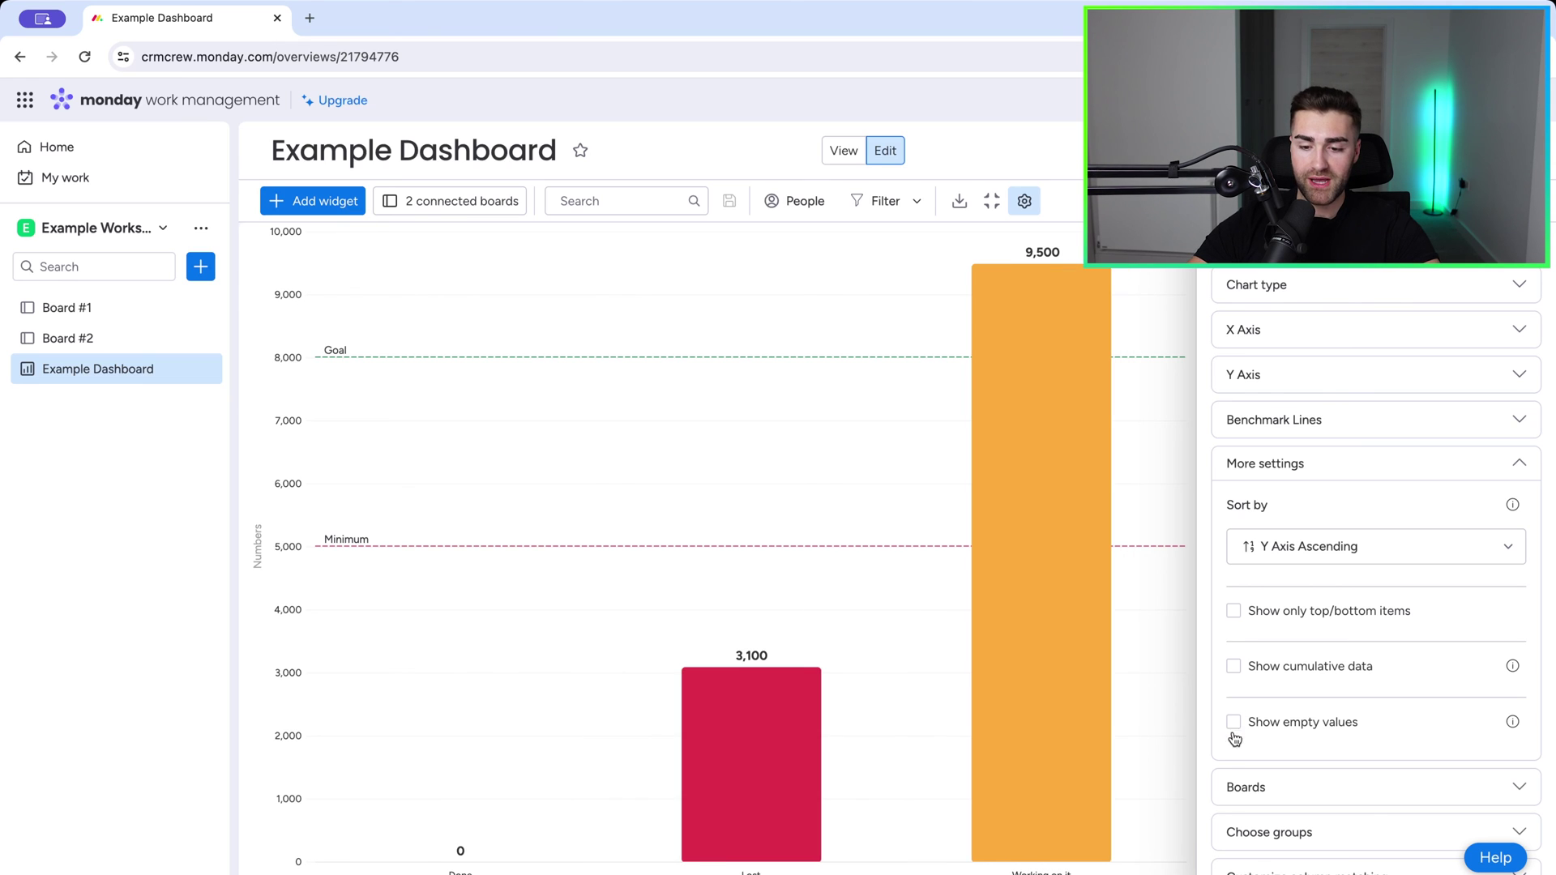
Uncheck and recheck Board #1 so both boards stay connected, then expand Choose groups.
click(1231, 788)
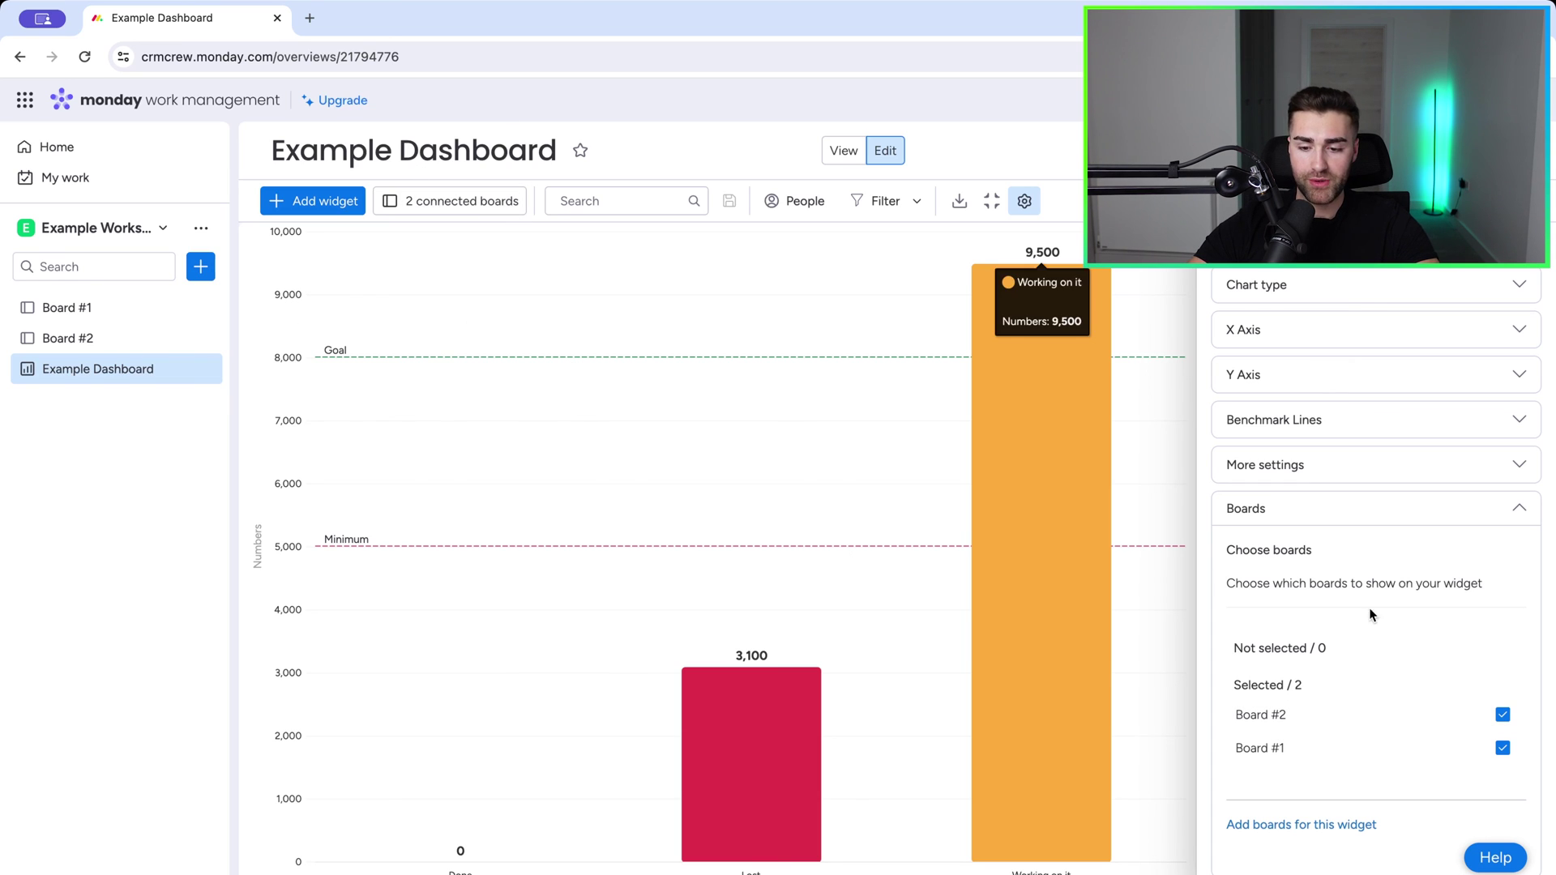
click(1307, 752)
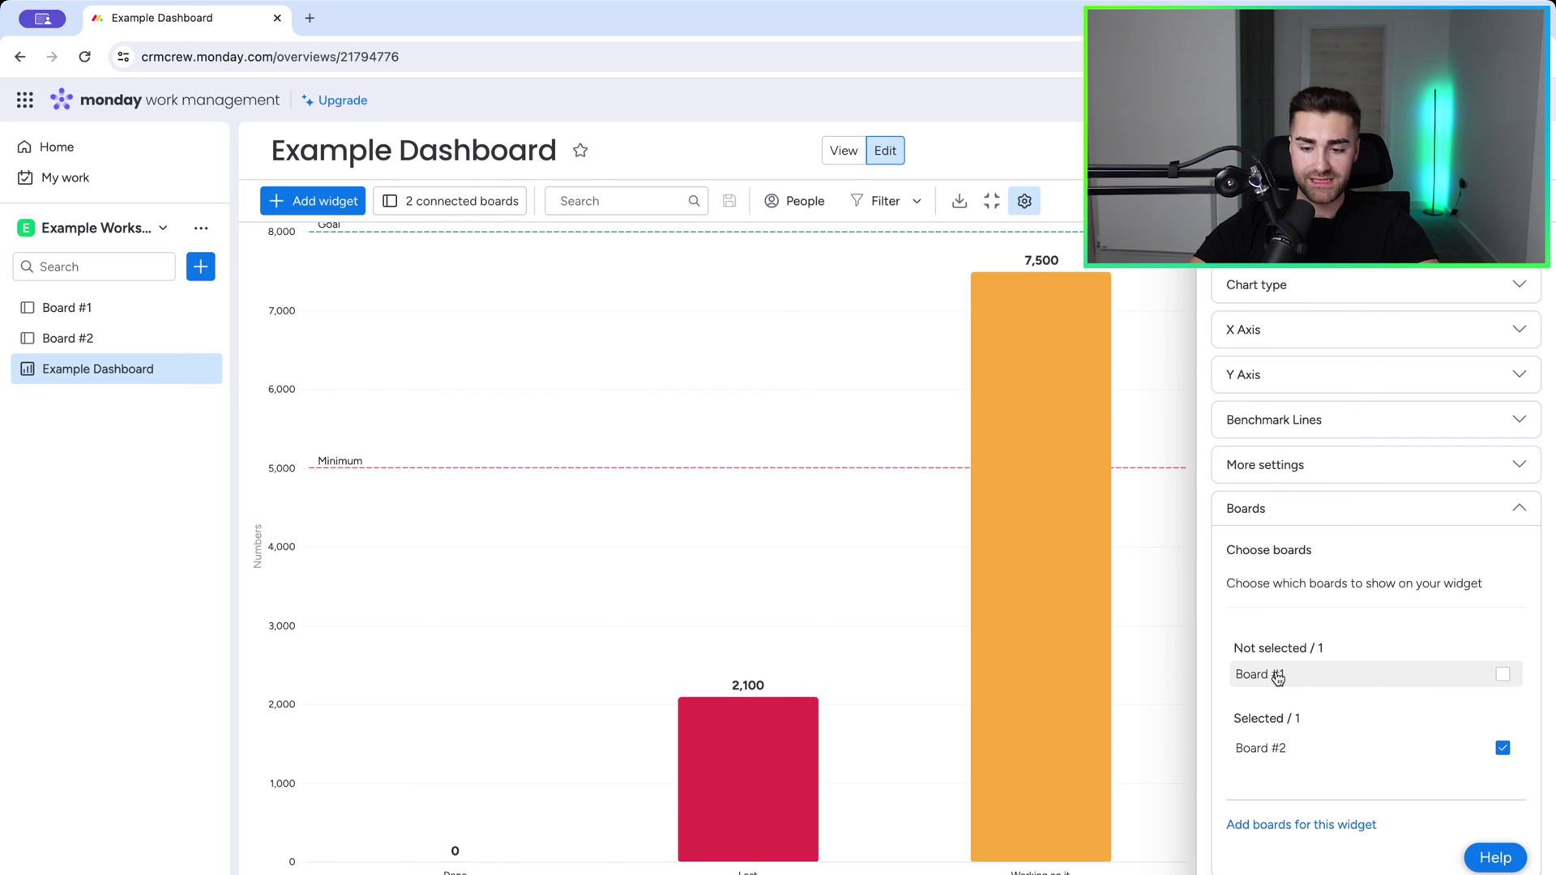
click(1278, 677)
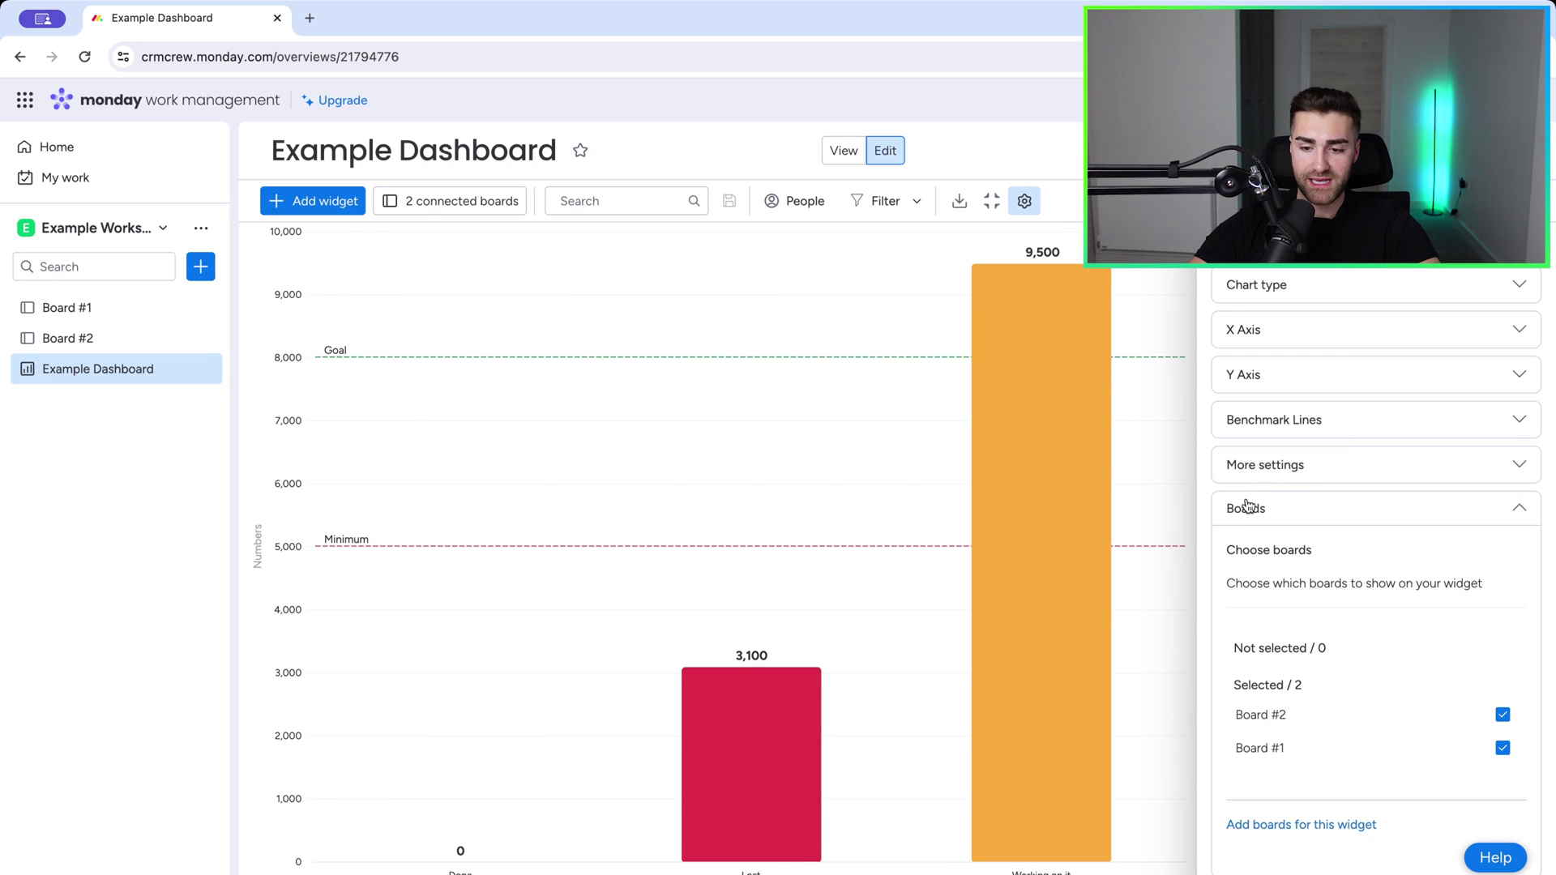
click(1248, 508)
click(1265, 554)
Uncheck Board #1's Group #2, and toggle Board #2's Groups #1 and #2 off and back on.
scroll(1279, 695, down, 1)
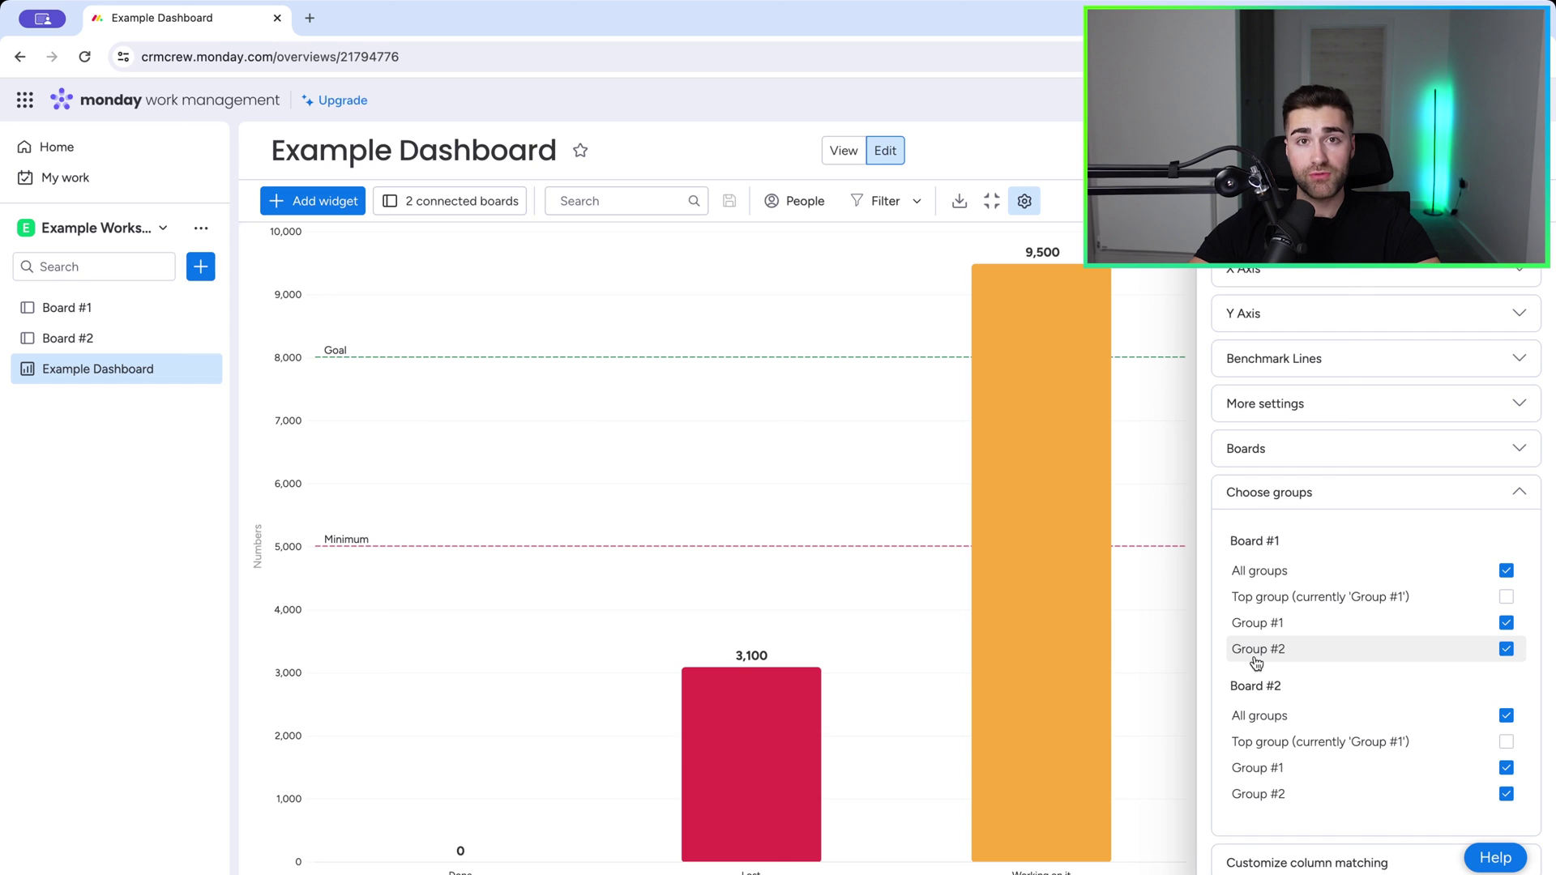
click(1257, 658)
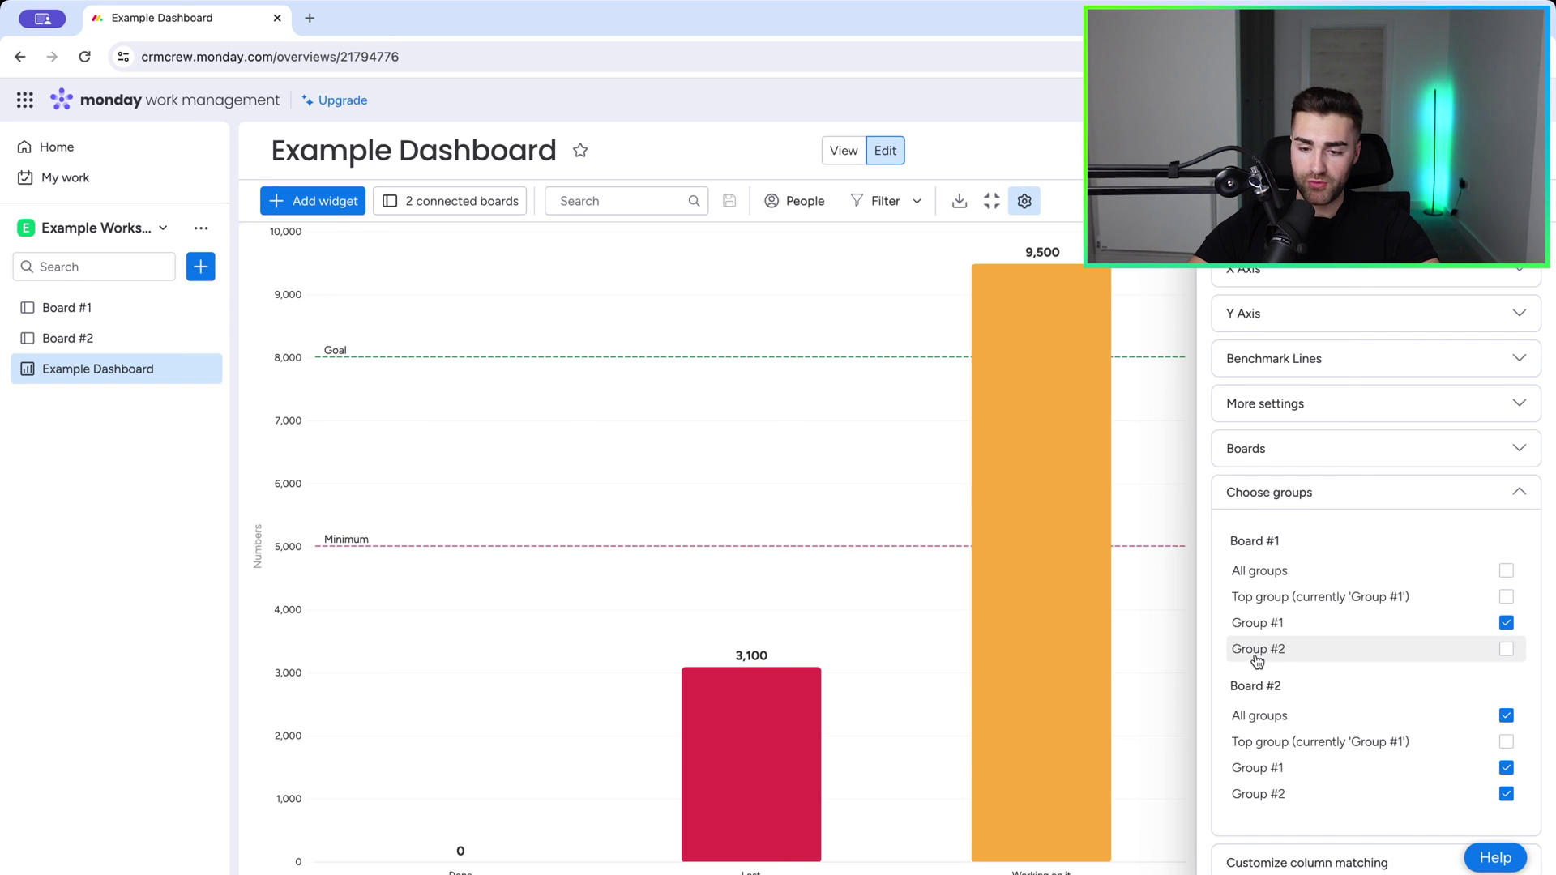
click(1257, 794)
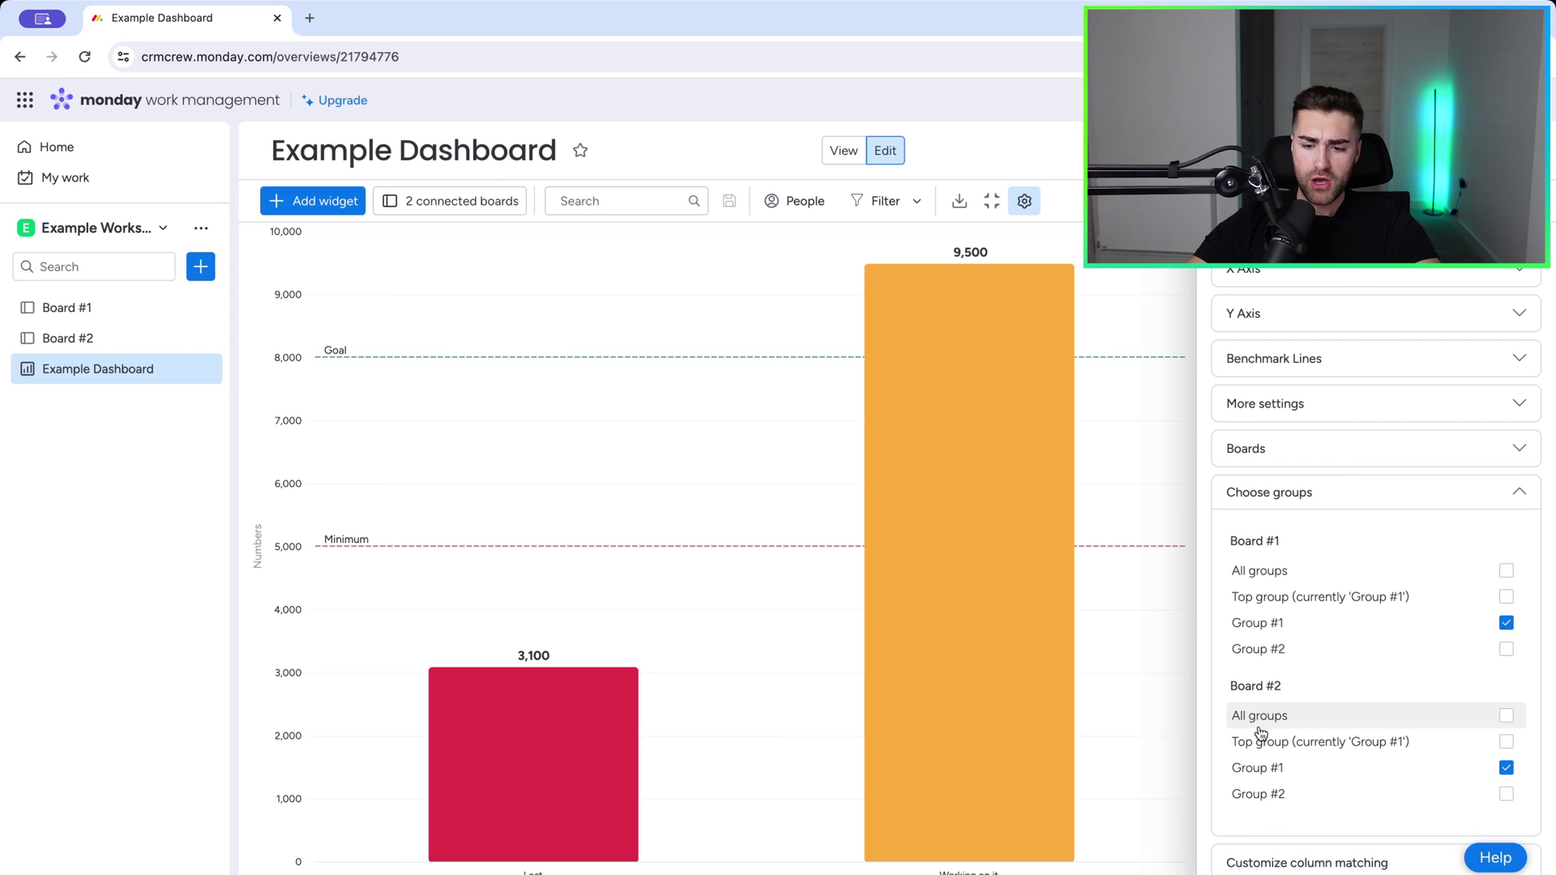
click(1267, 770)
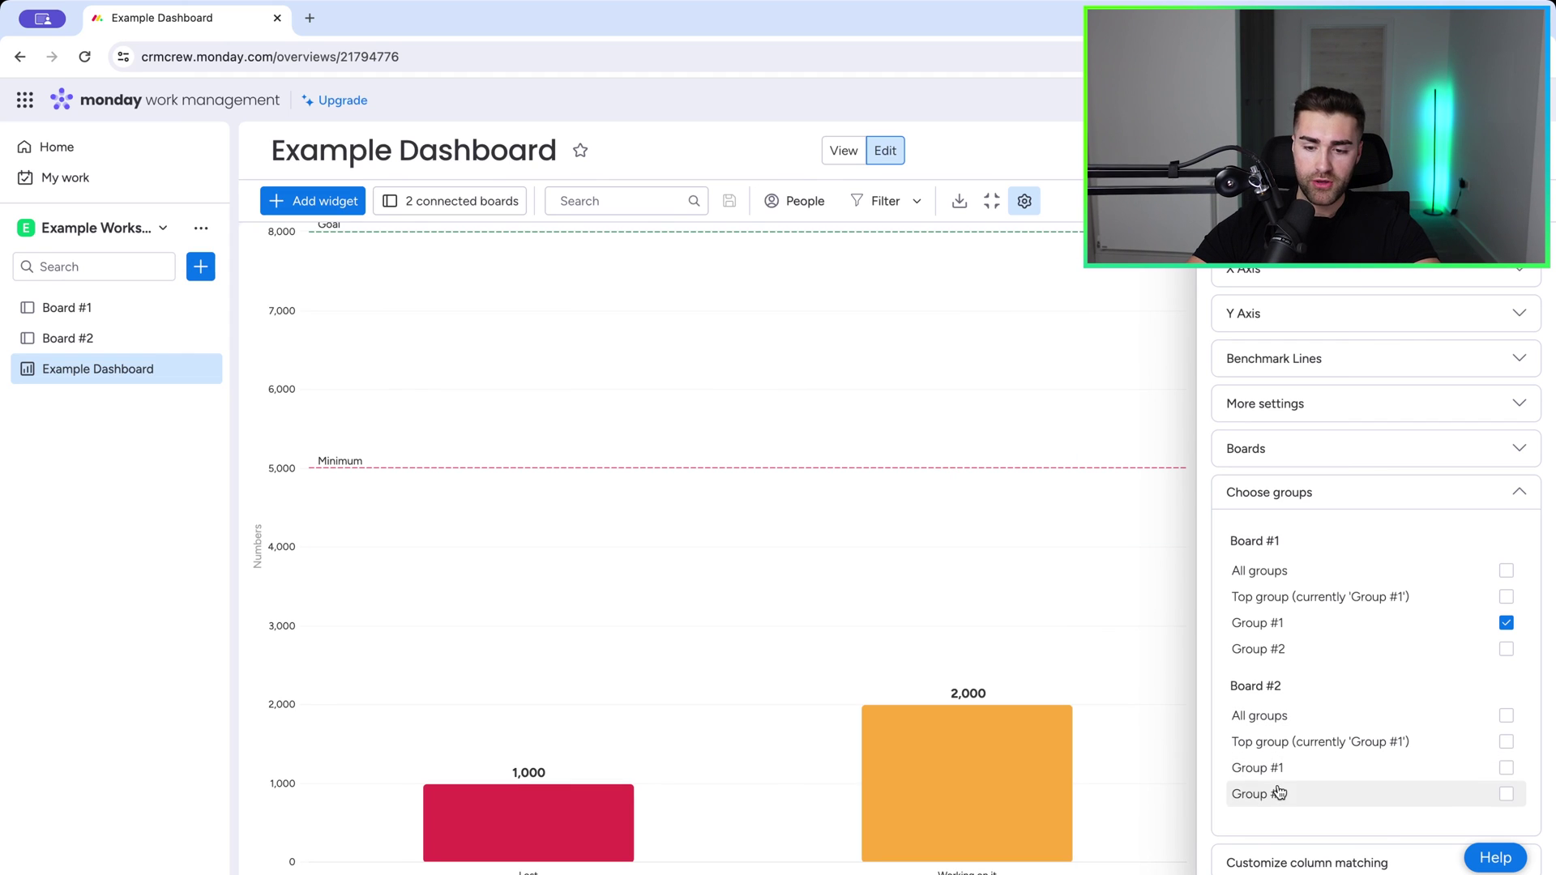
click(1284, 801)
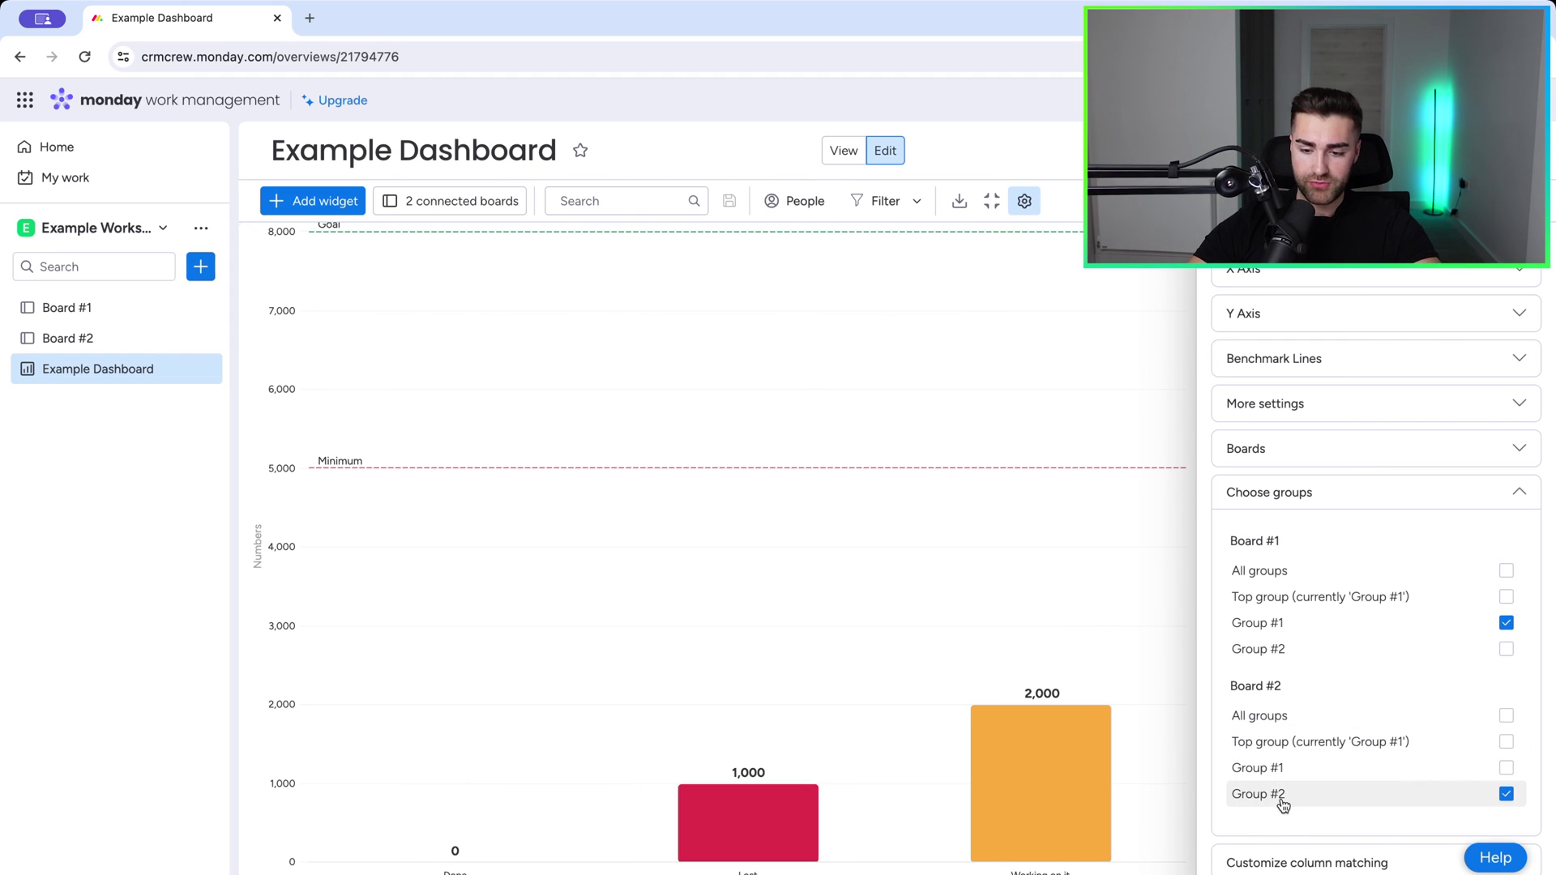
click(1291, 774)
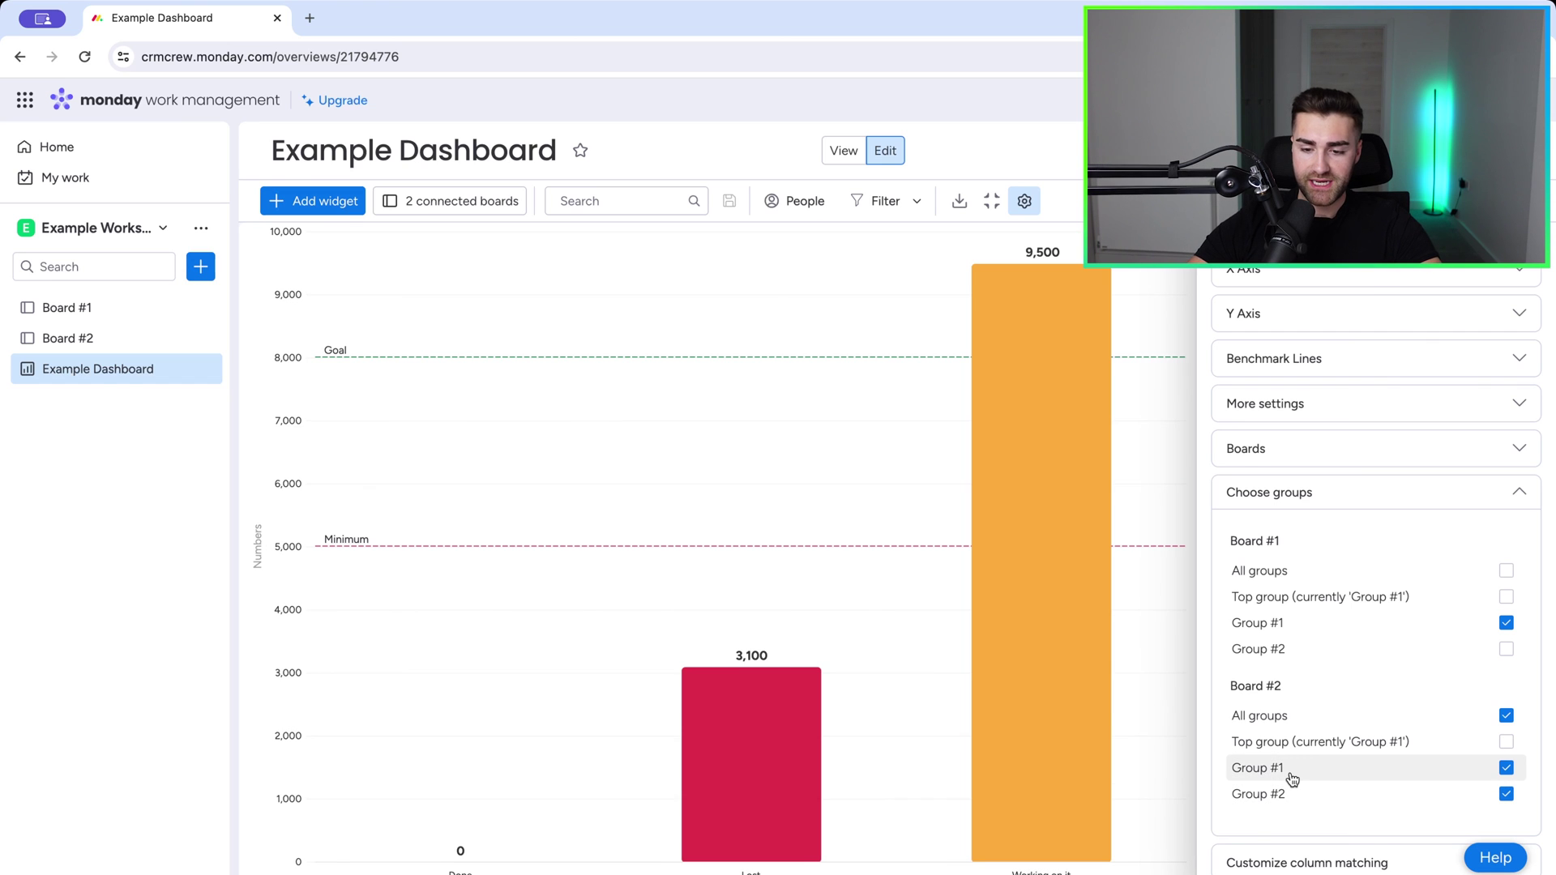
View Board #1's items, return to Example Dashboard, and collapse the Chart type choices.
click(72, 307)
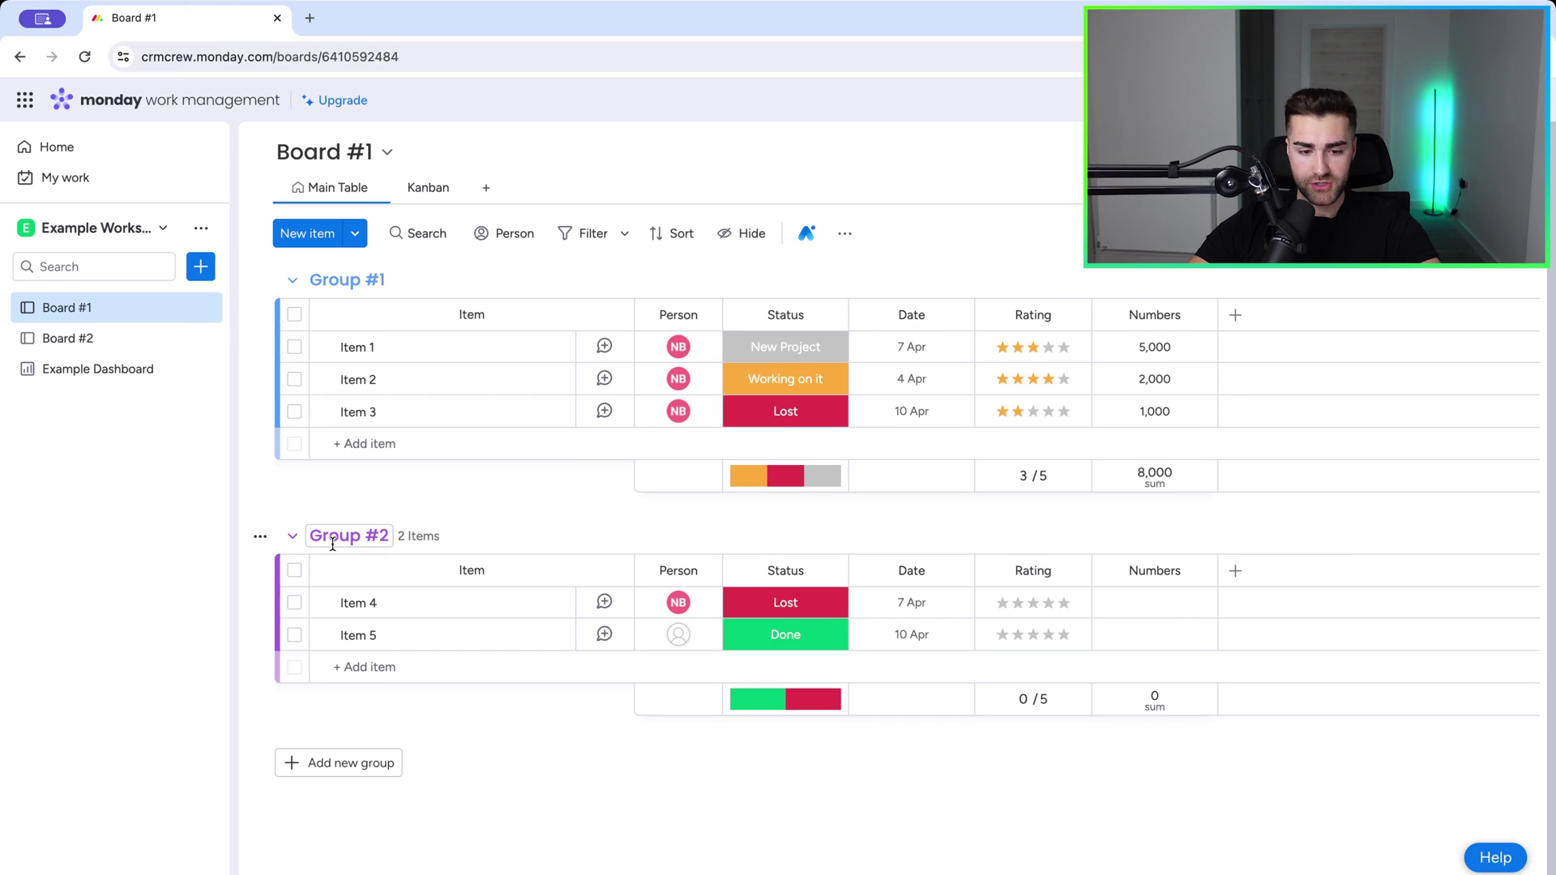
click(94, 371)
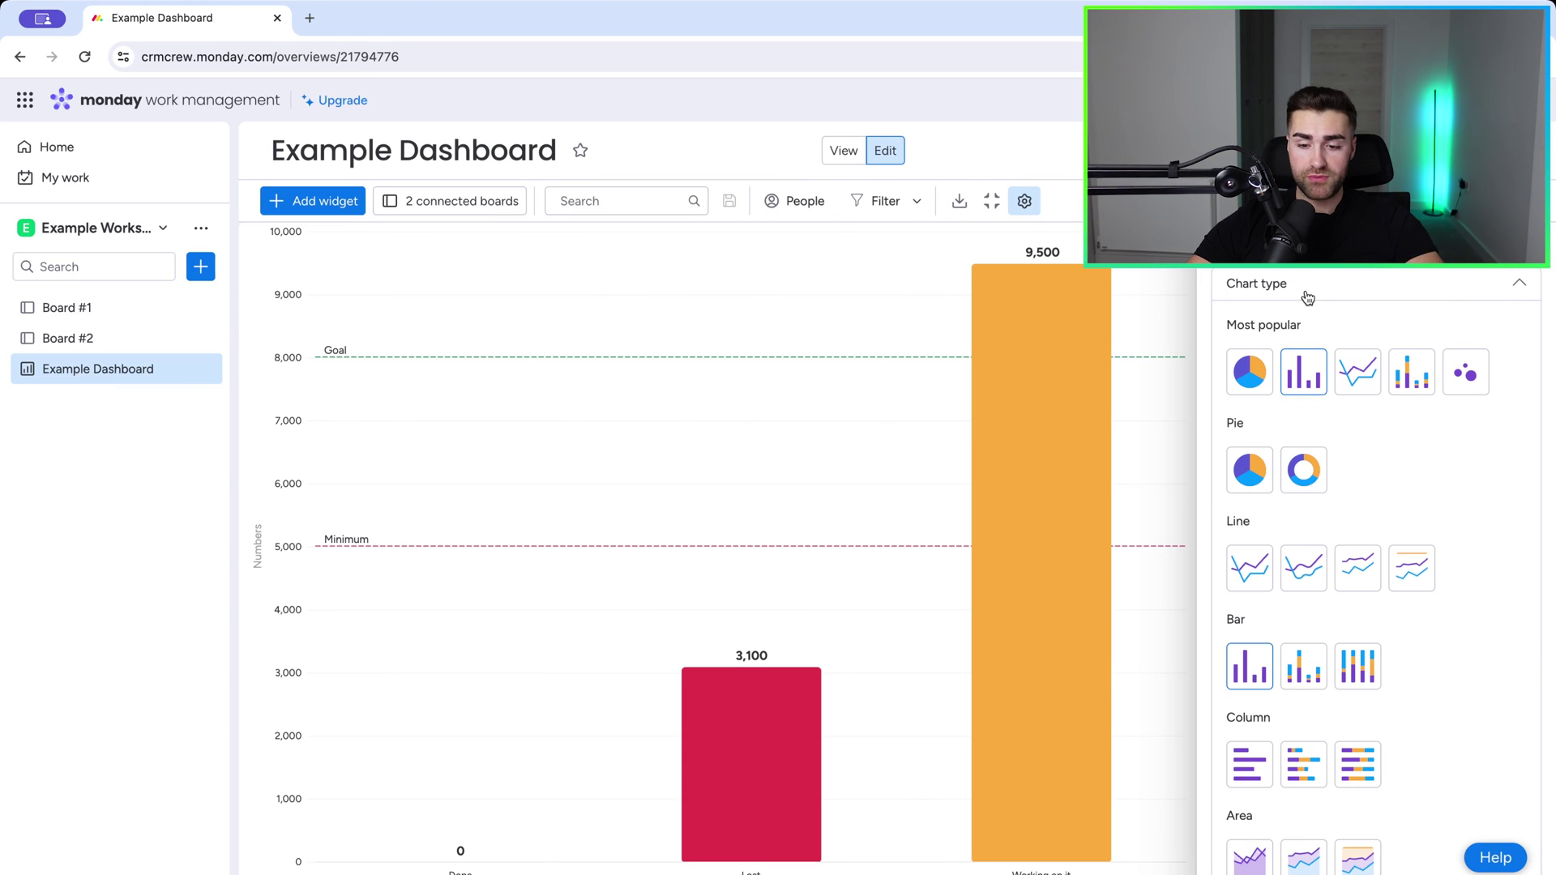
scroll(1273, 604, down, 1)
scroll(1275, 604, up, 1)
click(1285, 282)
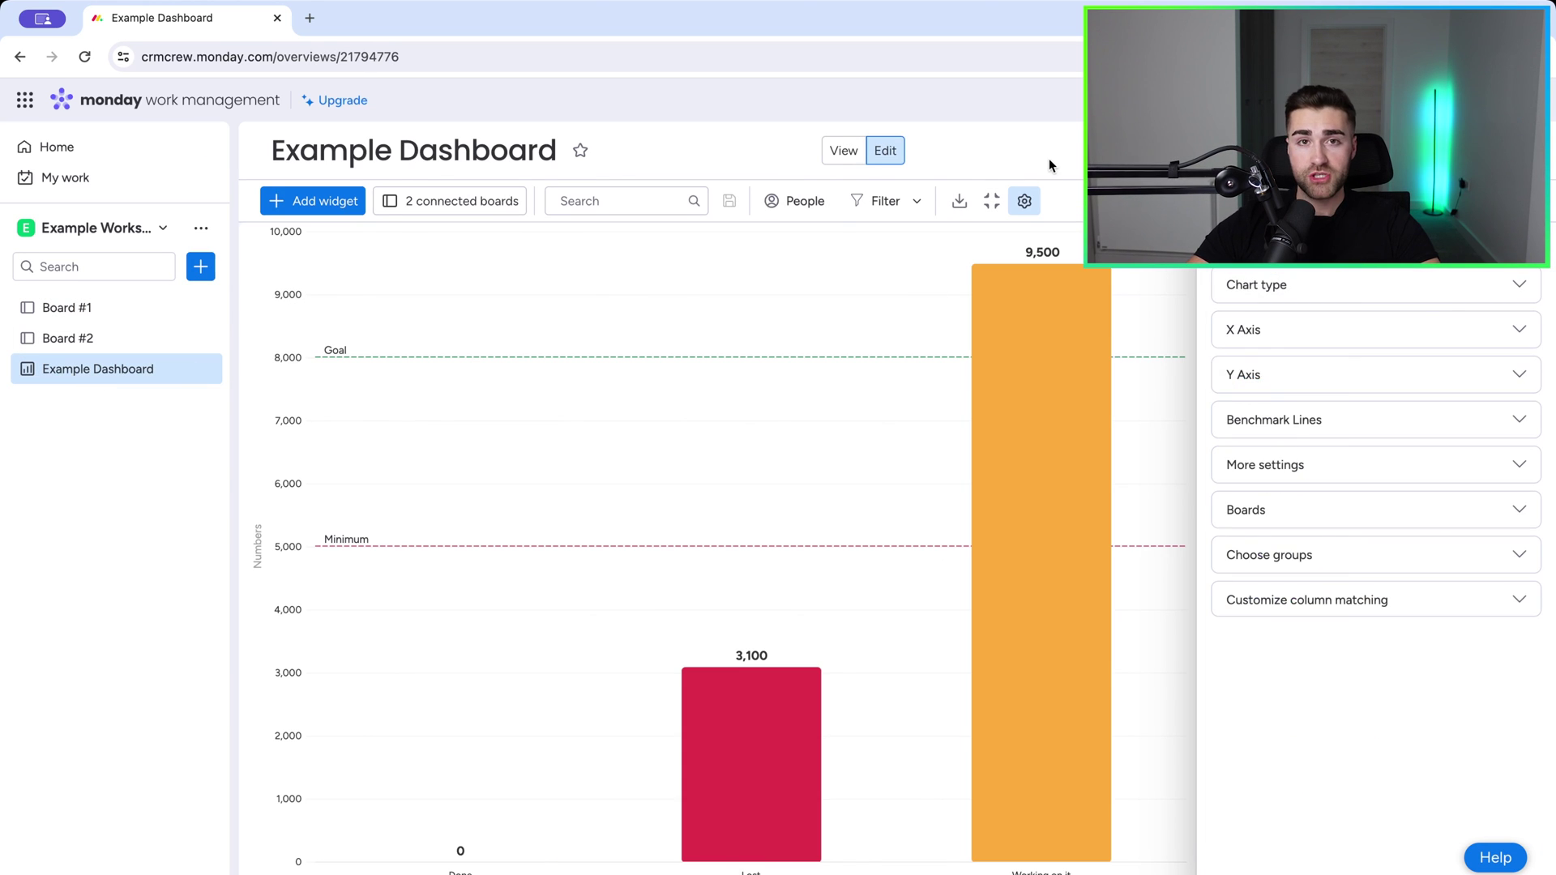
Close the widget settings and put Example Dashboard in View mode.
click(1027, 202)
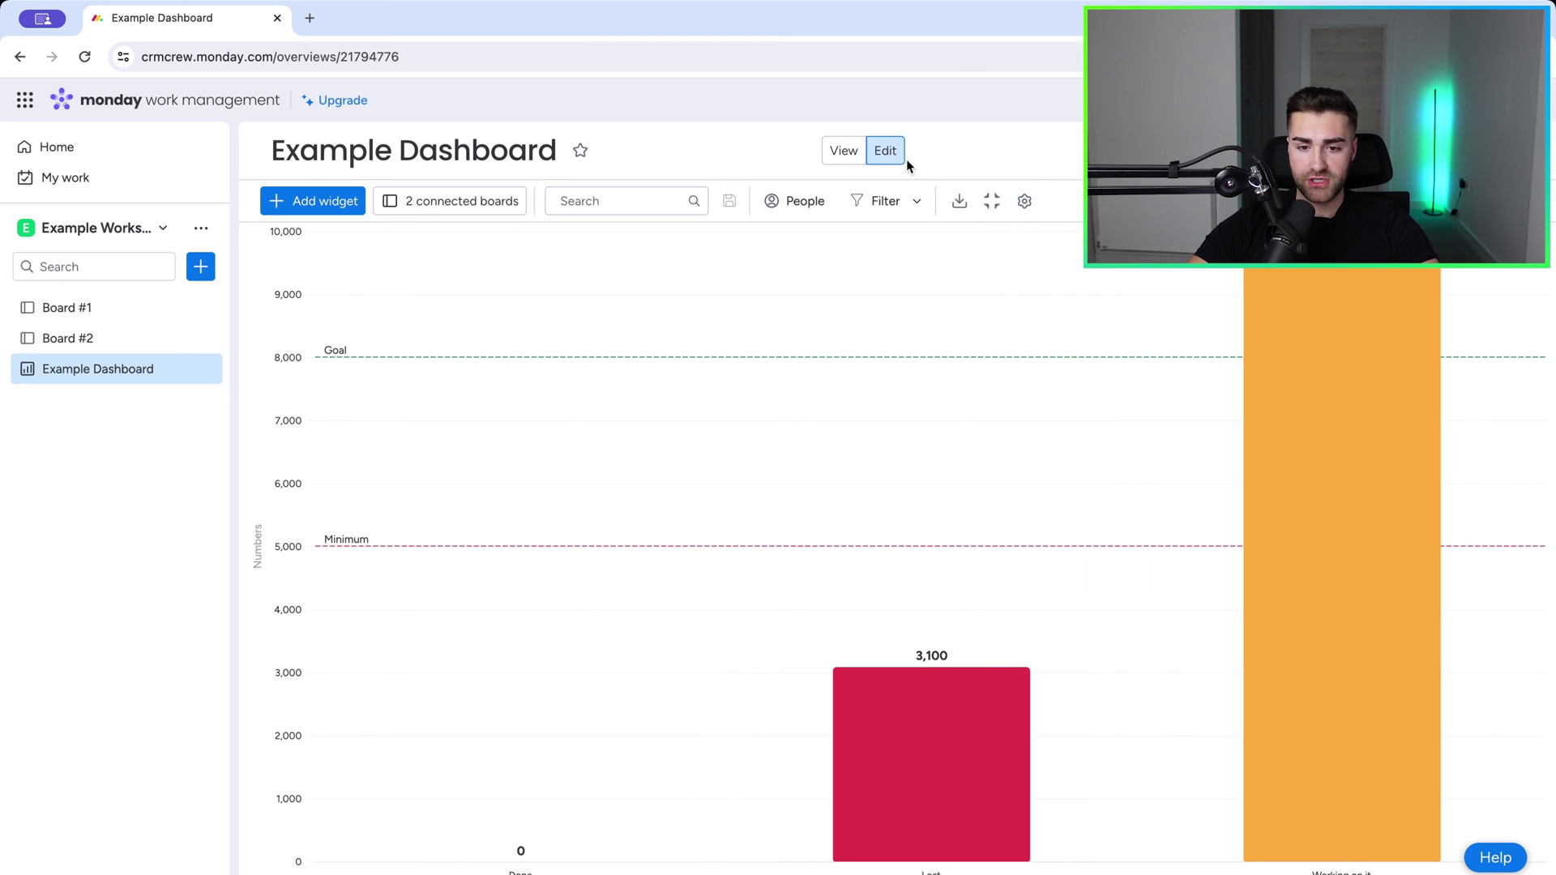
click(838, 151)
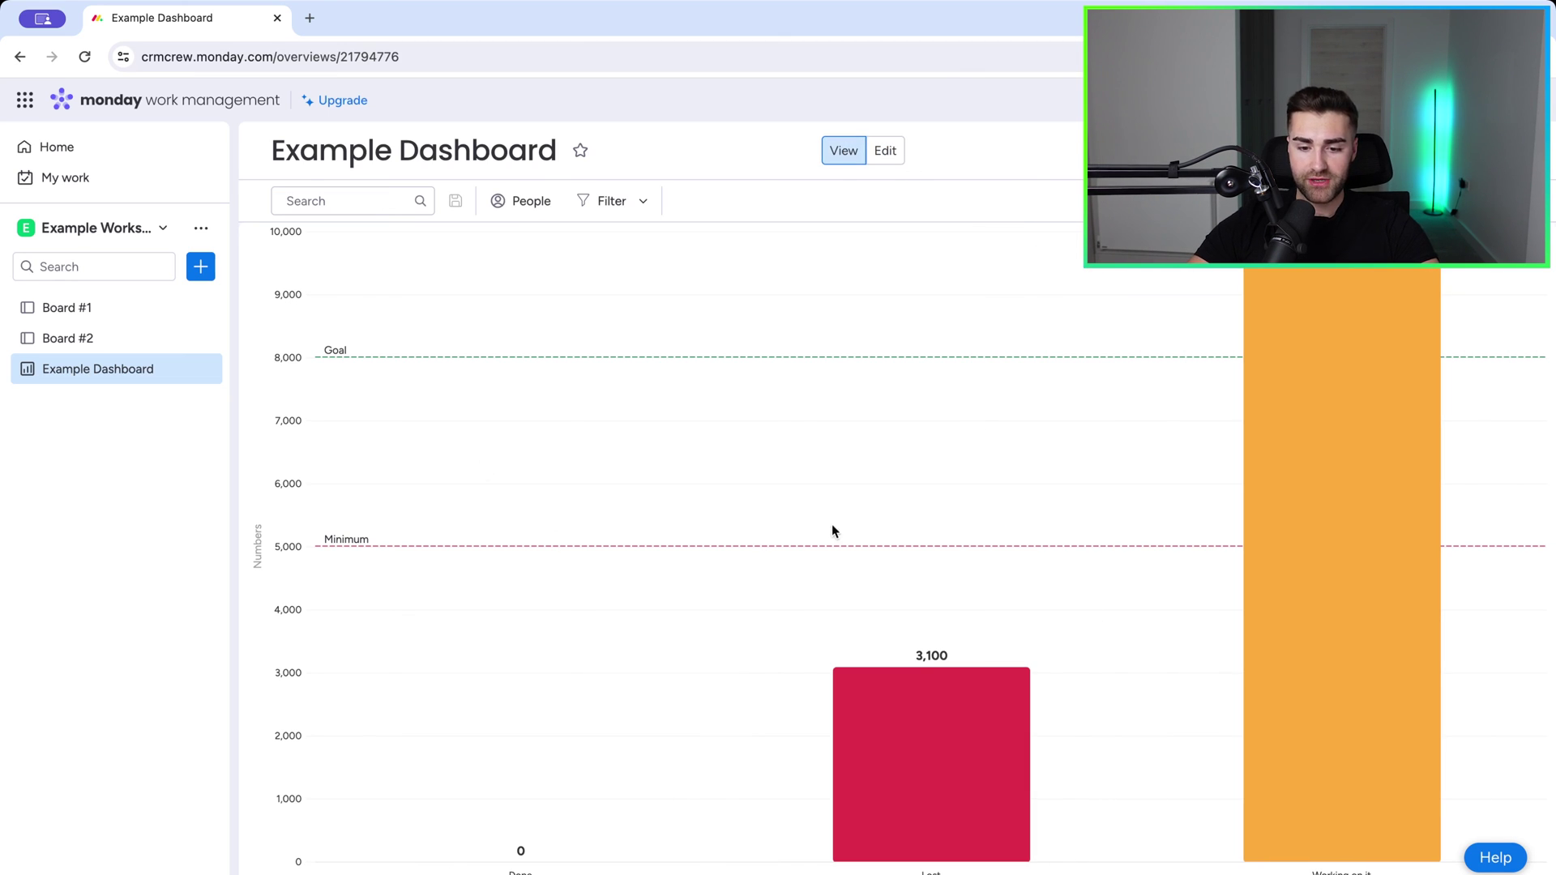